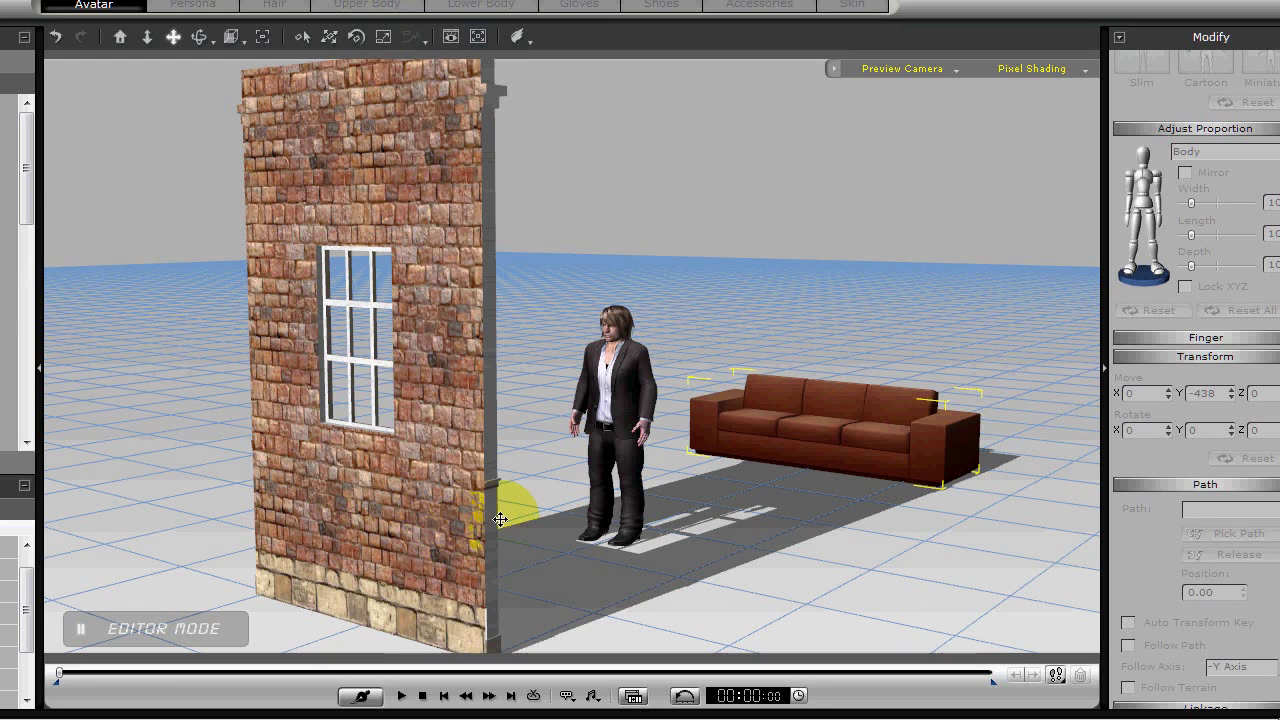
- Have the actor walk to the sofa and sit on it with the sofa's Sit Down operation
right_drag(517, 513, 374, 526)
right_drag(600, 514, 416, 526)
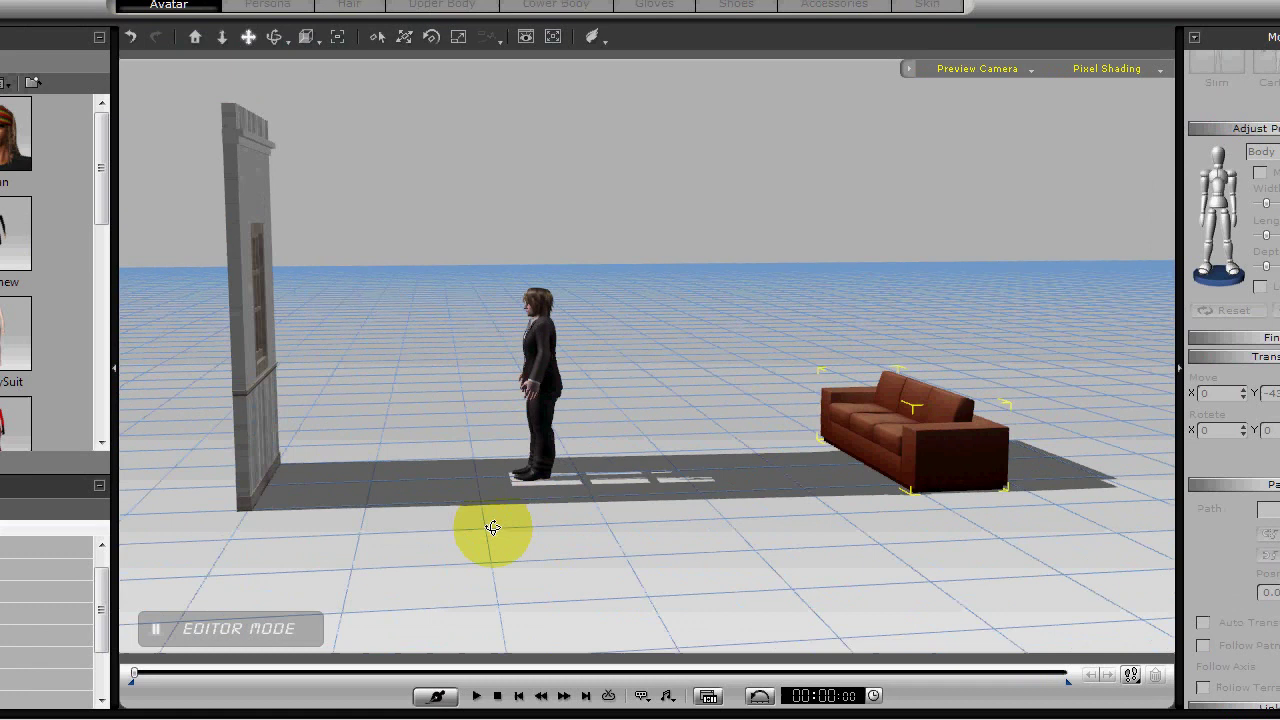
drag(406, 472, 433, 474)
right_drag(508, 474, 593, 528)
right_drag(593, 453, 700, 329)
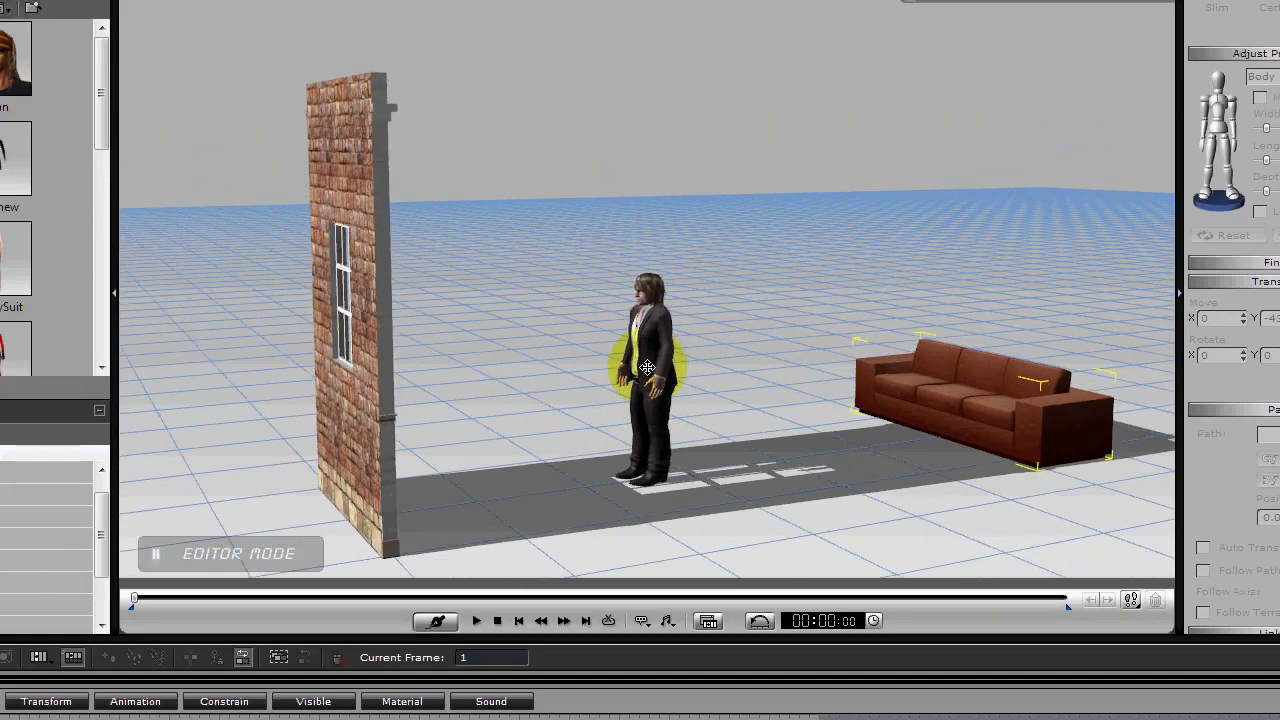
right_click(952, 377)
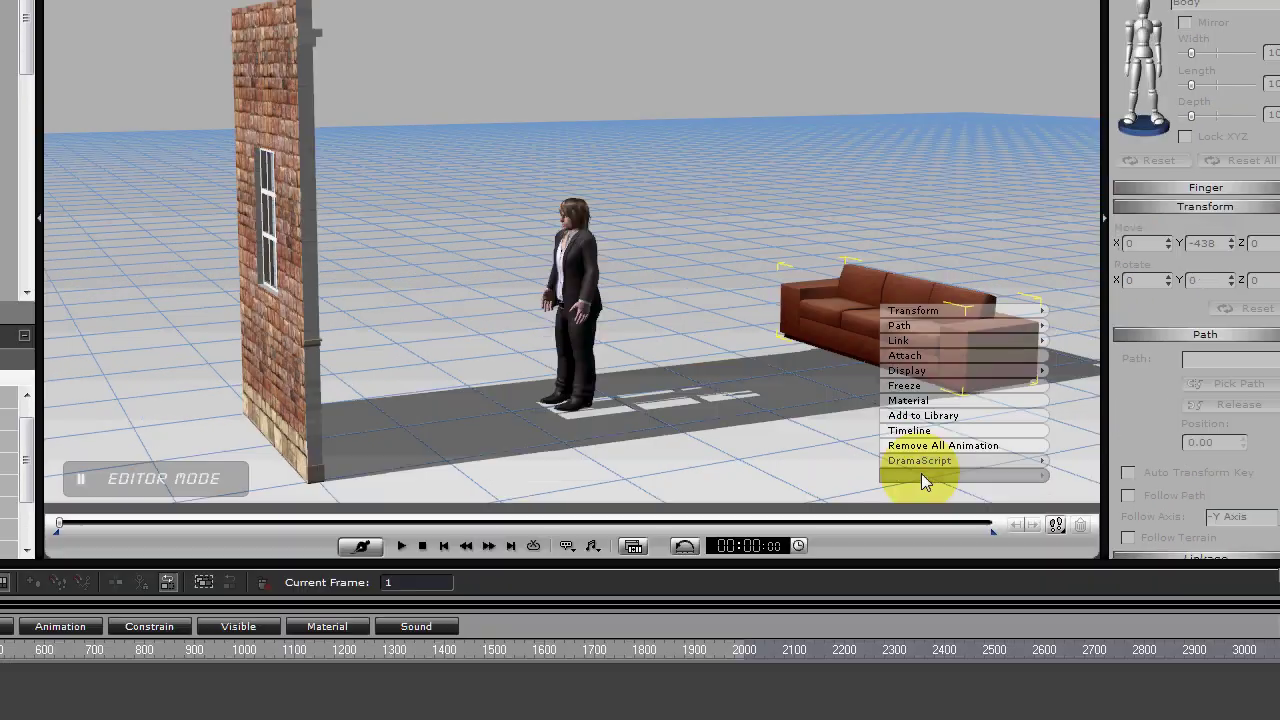
mouse_move(995, 553)
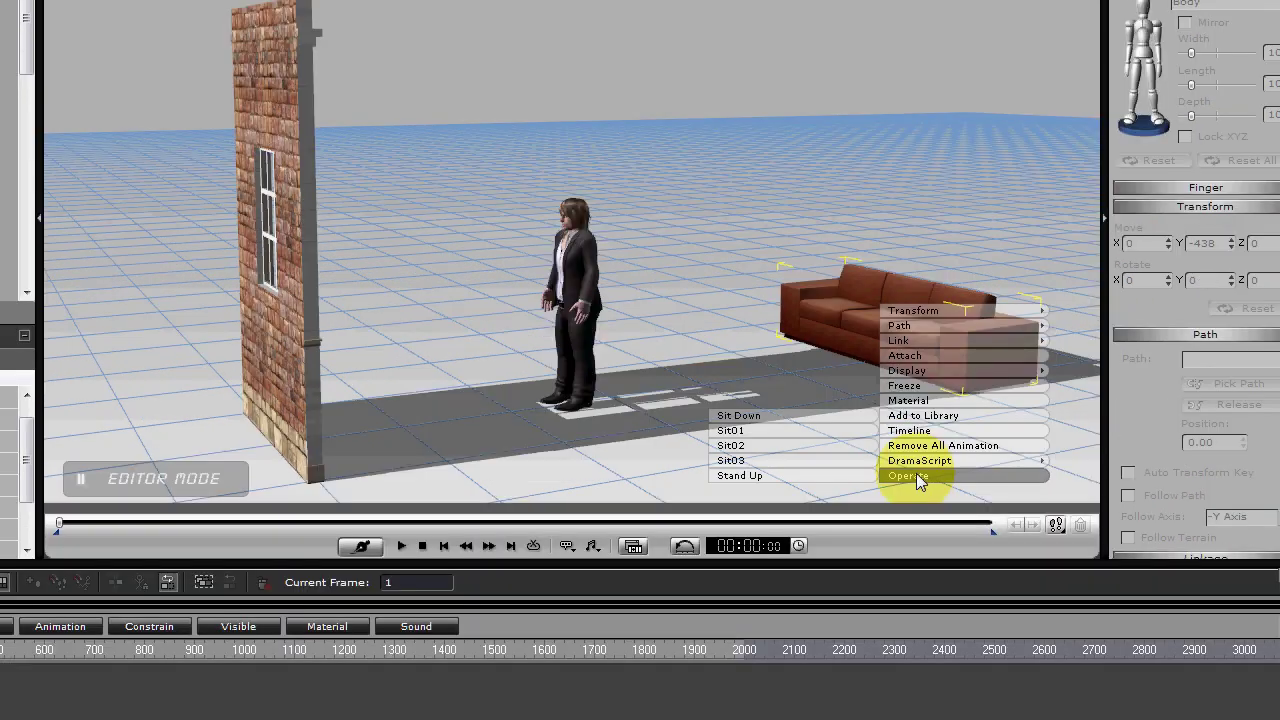
click(759, 417)
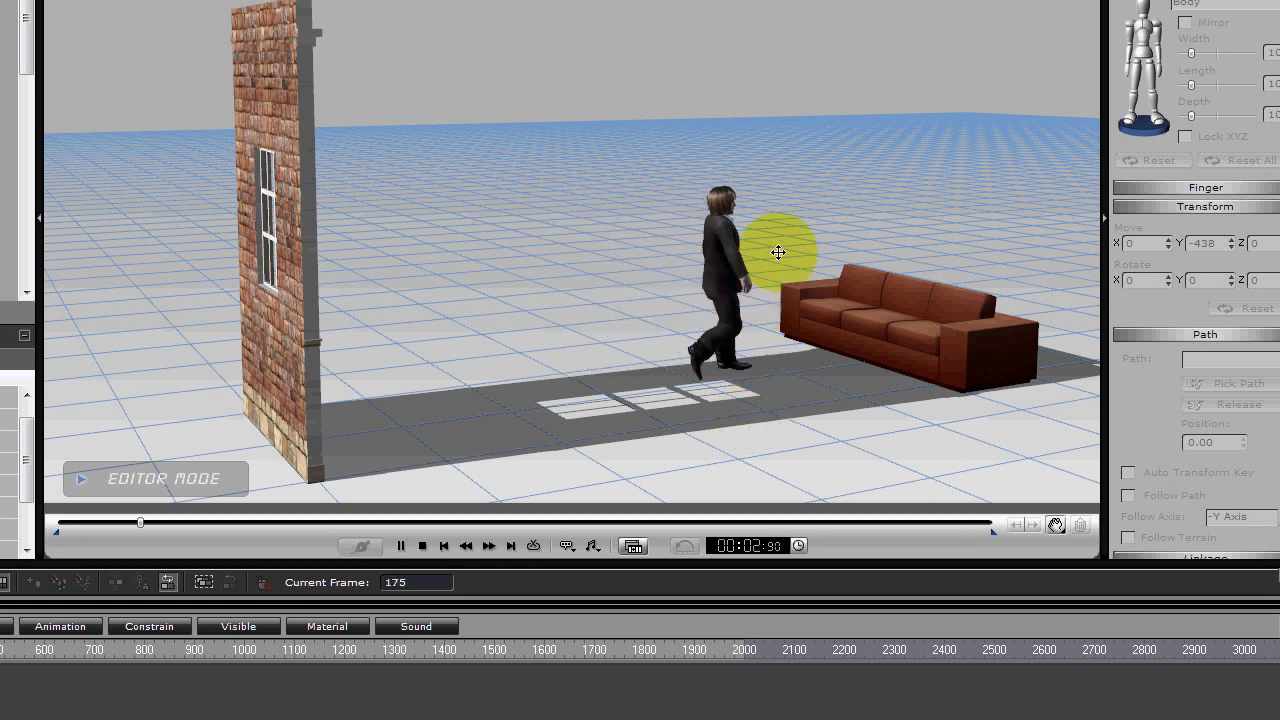
- Make the seated actor get up from the sofa with the sofa's Stand Up operation
click(935, 340)
right_click(974, 343)
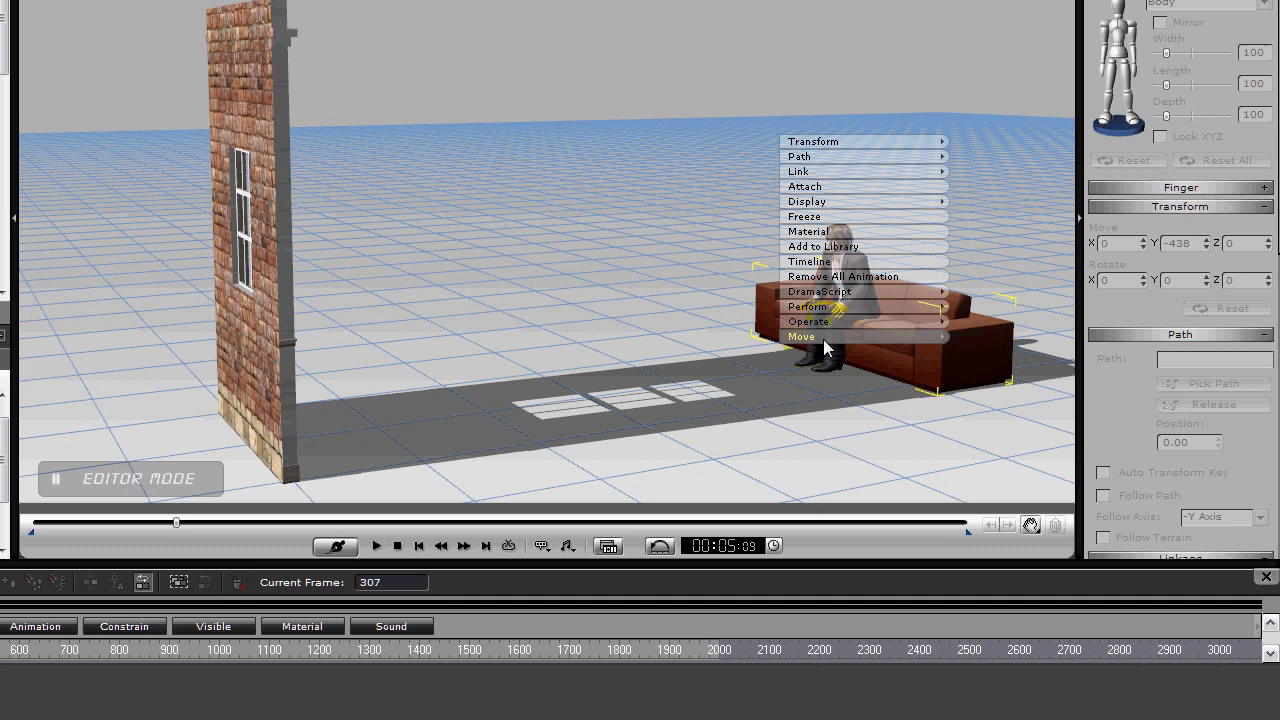
mouse_move(819, 320)
click(645, 382)
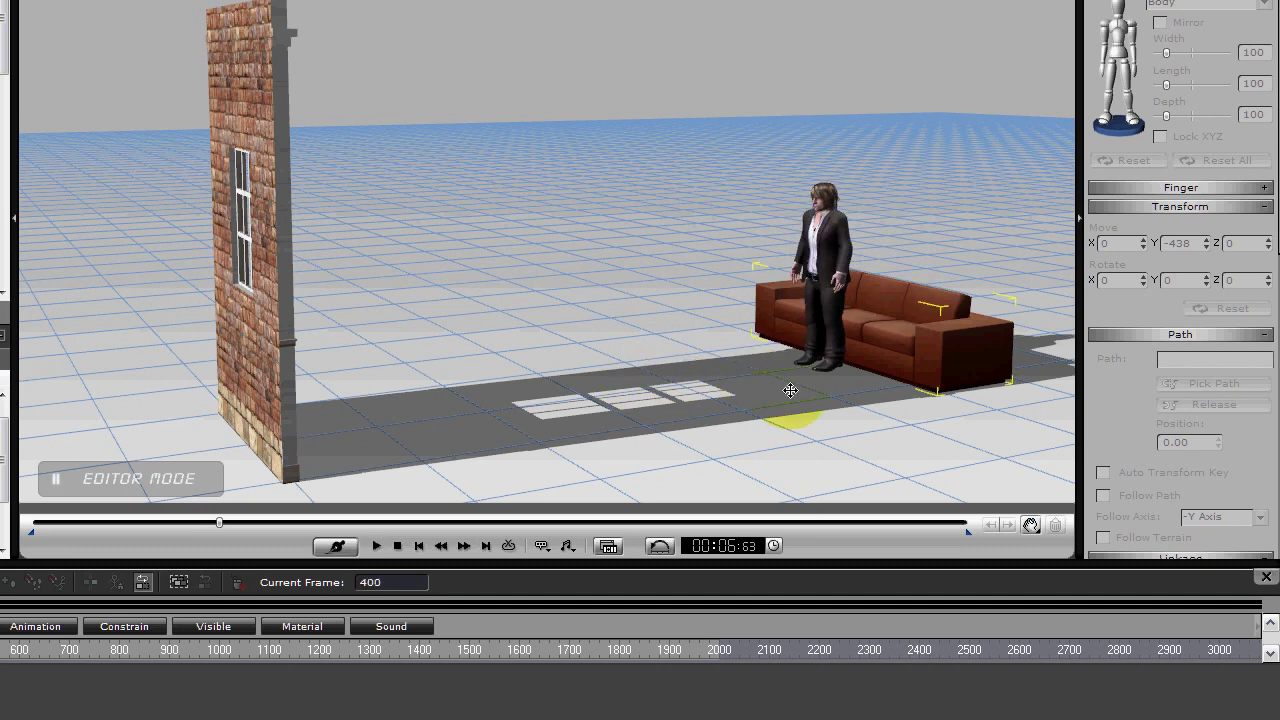
- Have the standing actor walk from the sofa to the base of the wall with Walk_Forward
drag(791, 391, 615, 430)
click(839, 291)
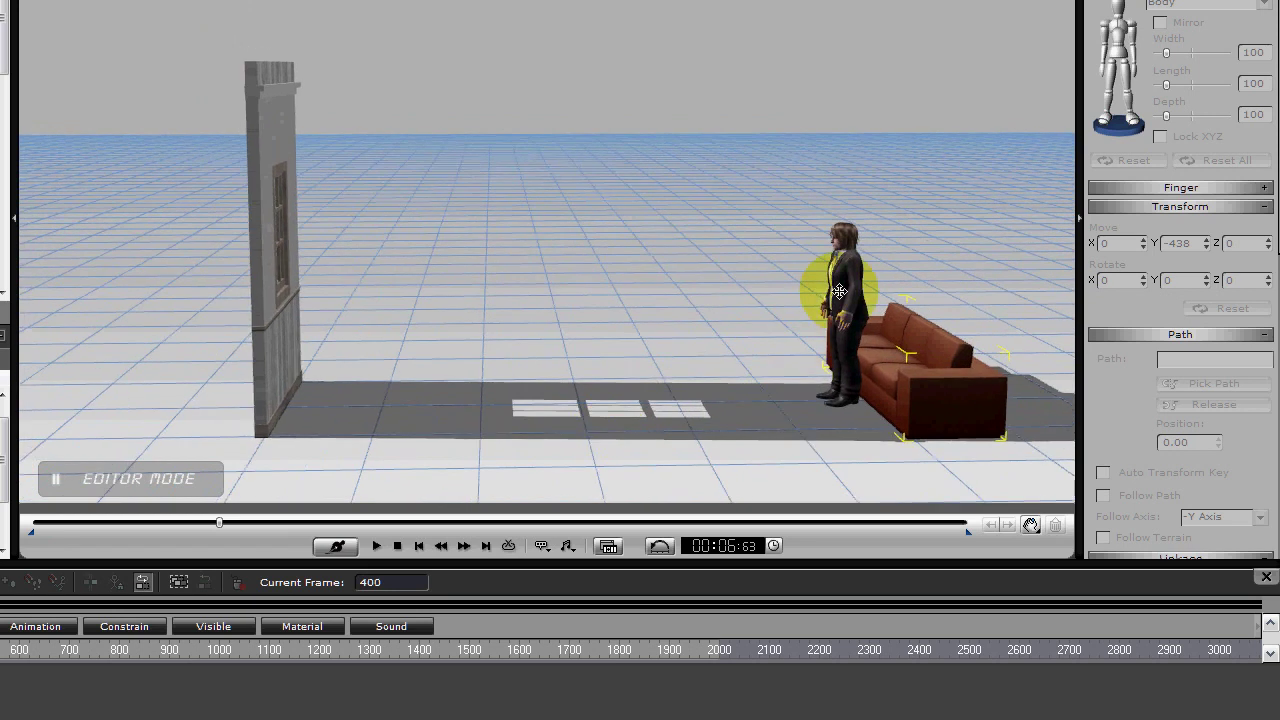
right_click(839, 291)
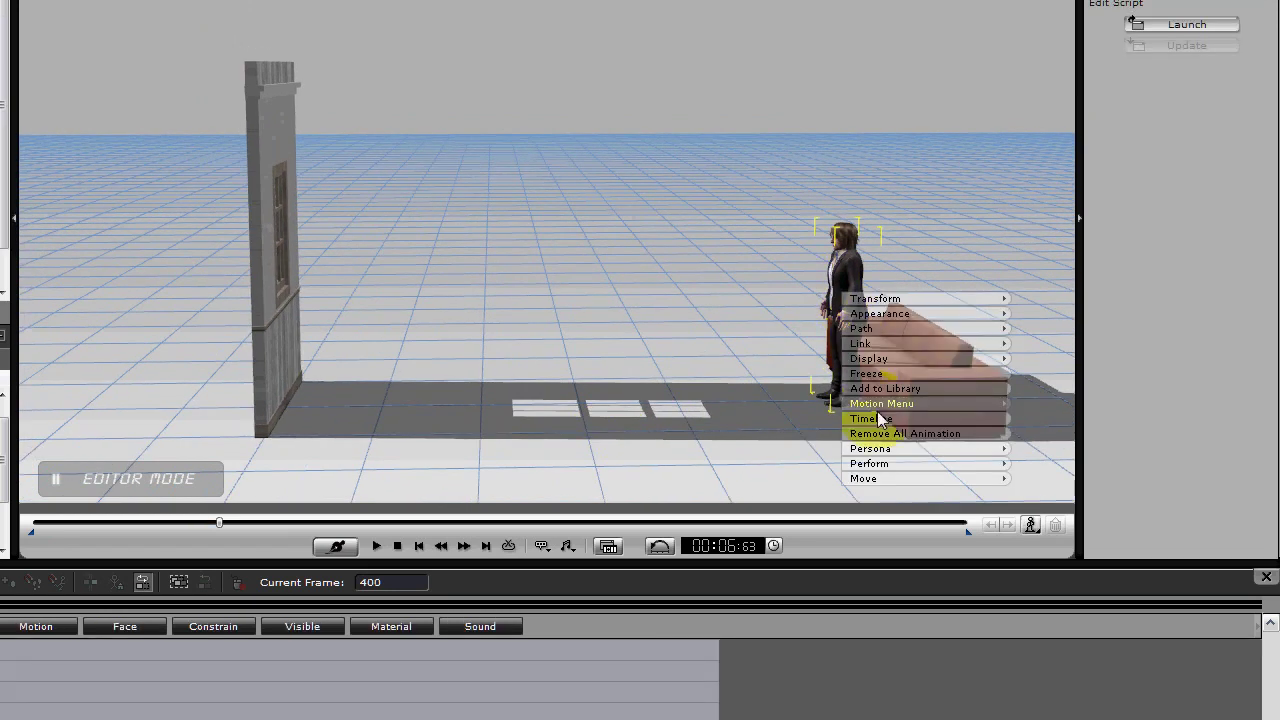
mouse_move(871, 476)
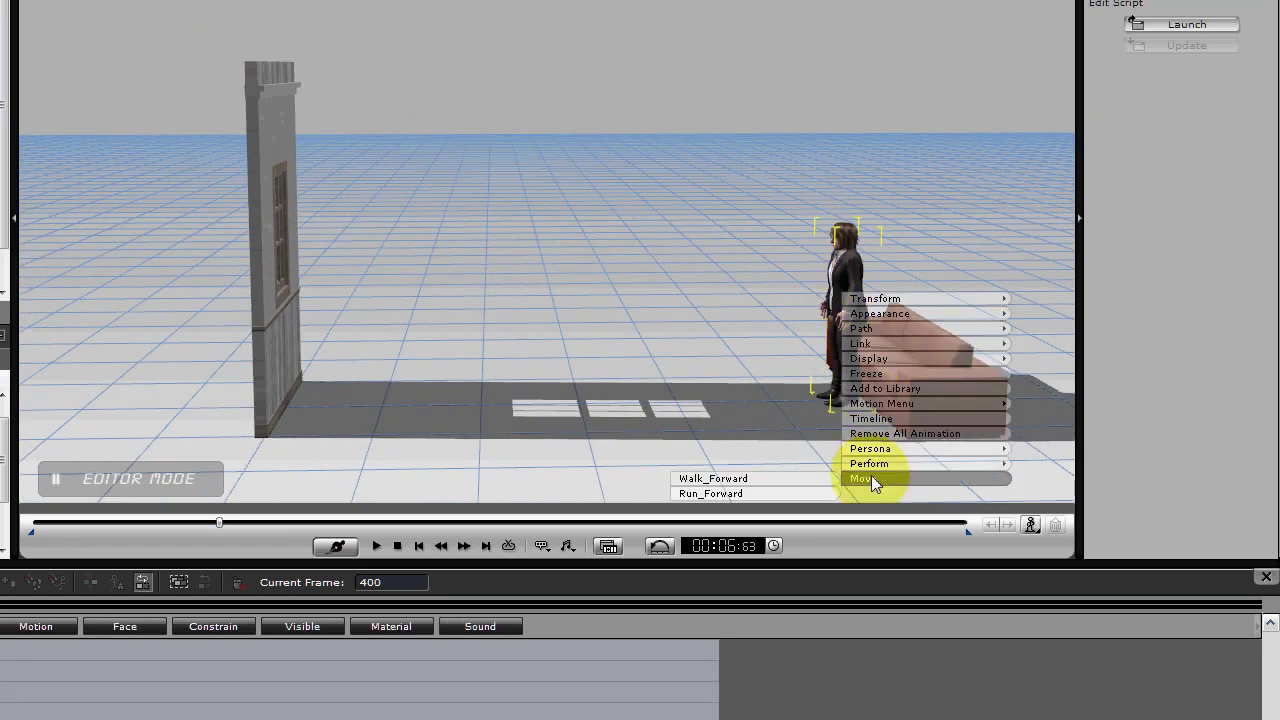
click(727, 481)
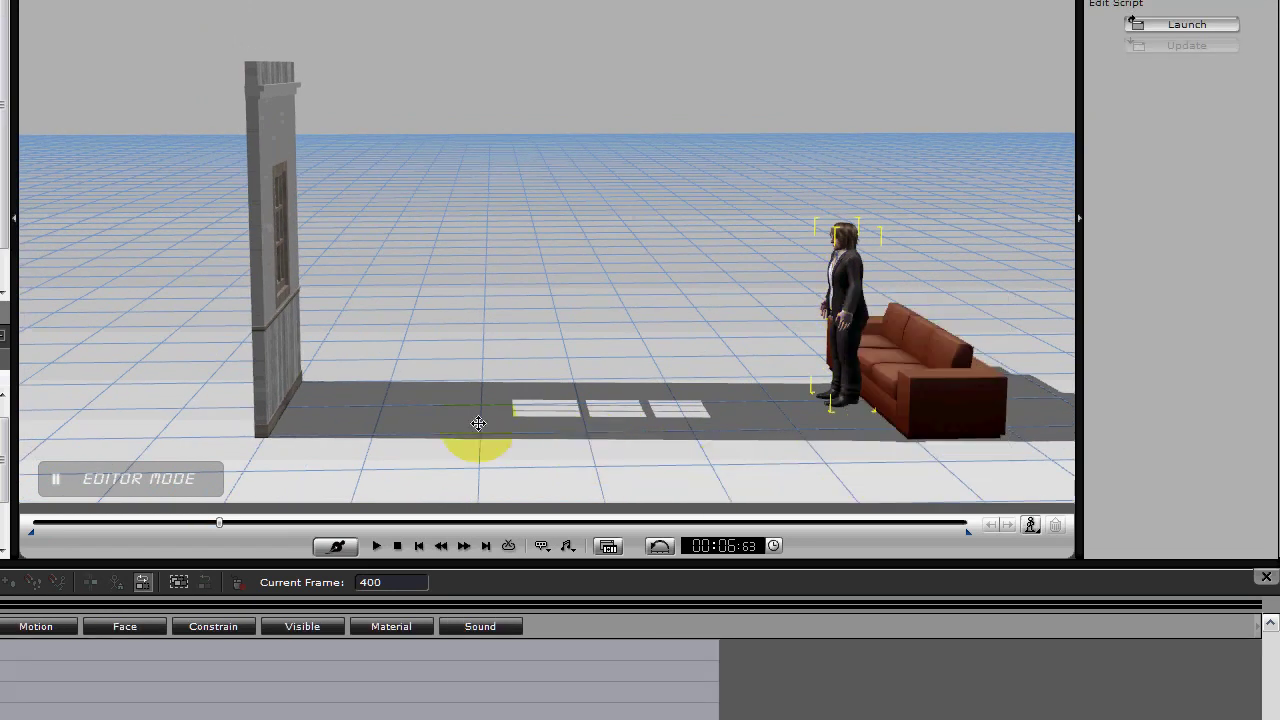
click(324, 406)
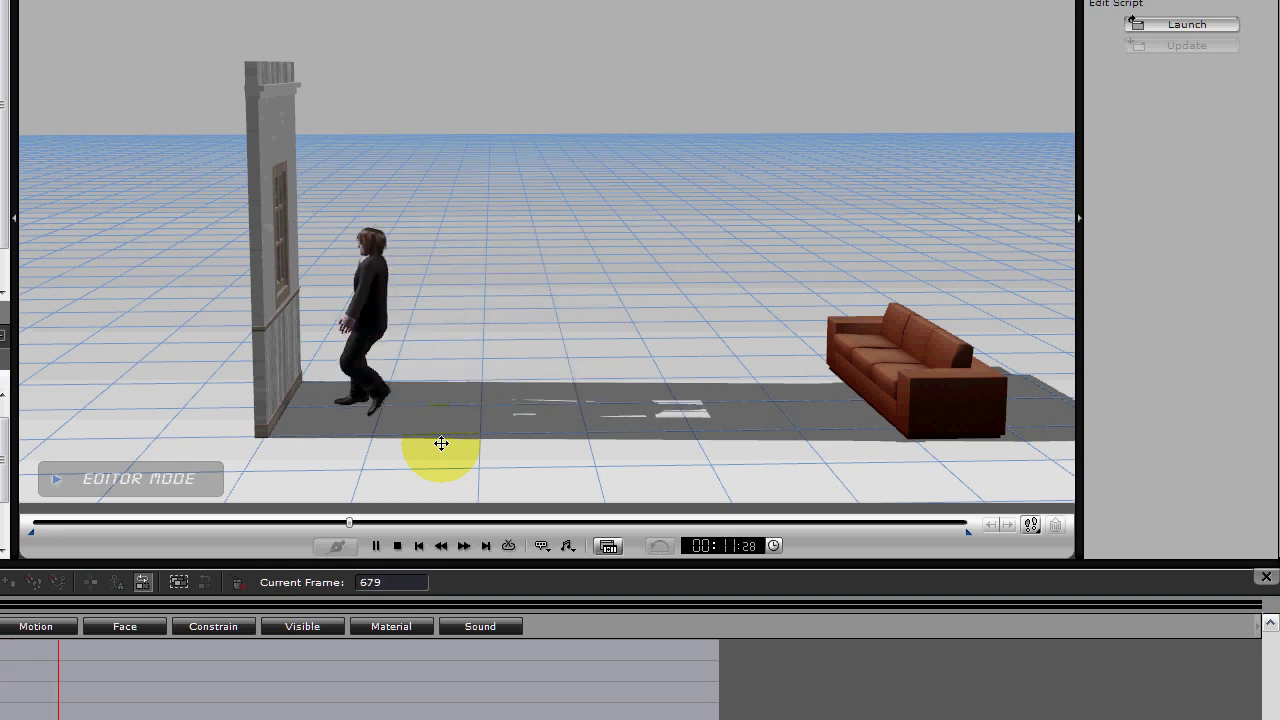
middle_drag(529, 446, 795, 397)
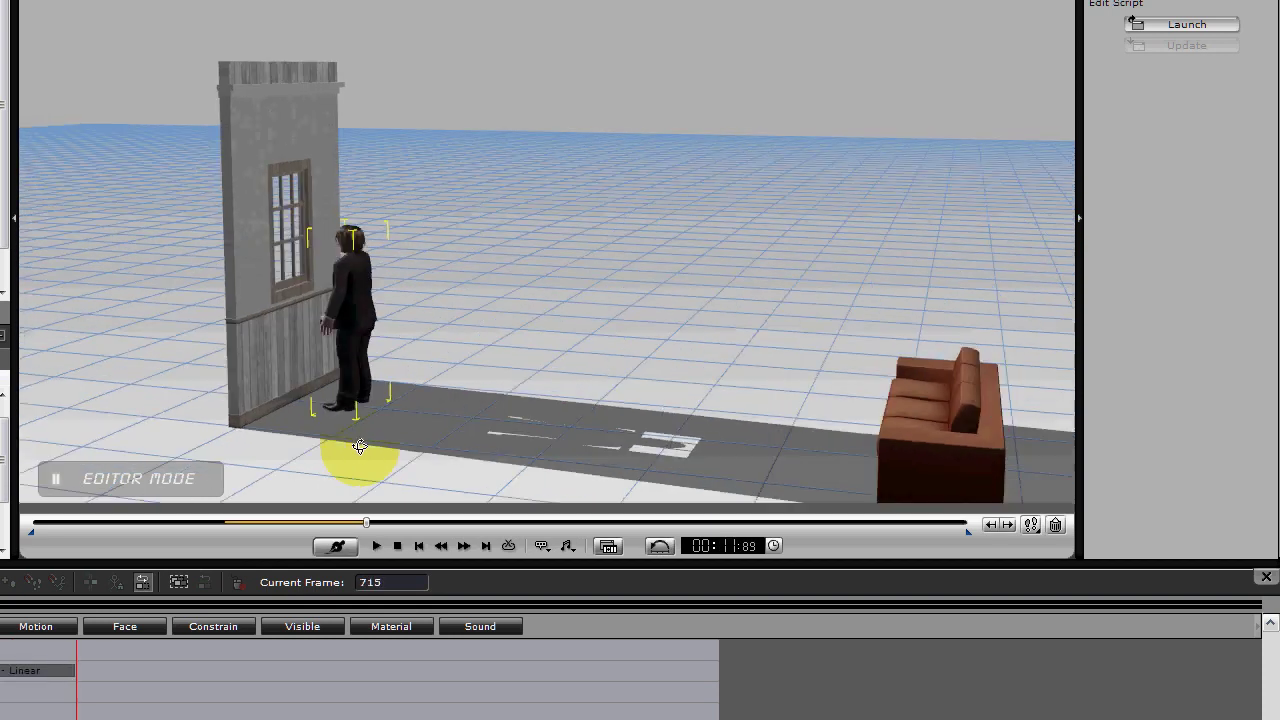
- From frame 407, start a Walk_Forward from the sofa toward the wall and stop the actor partway
right_drag(869, 398, 672, 423)
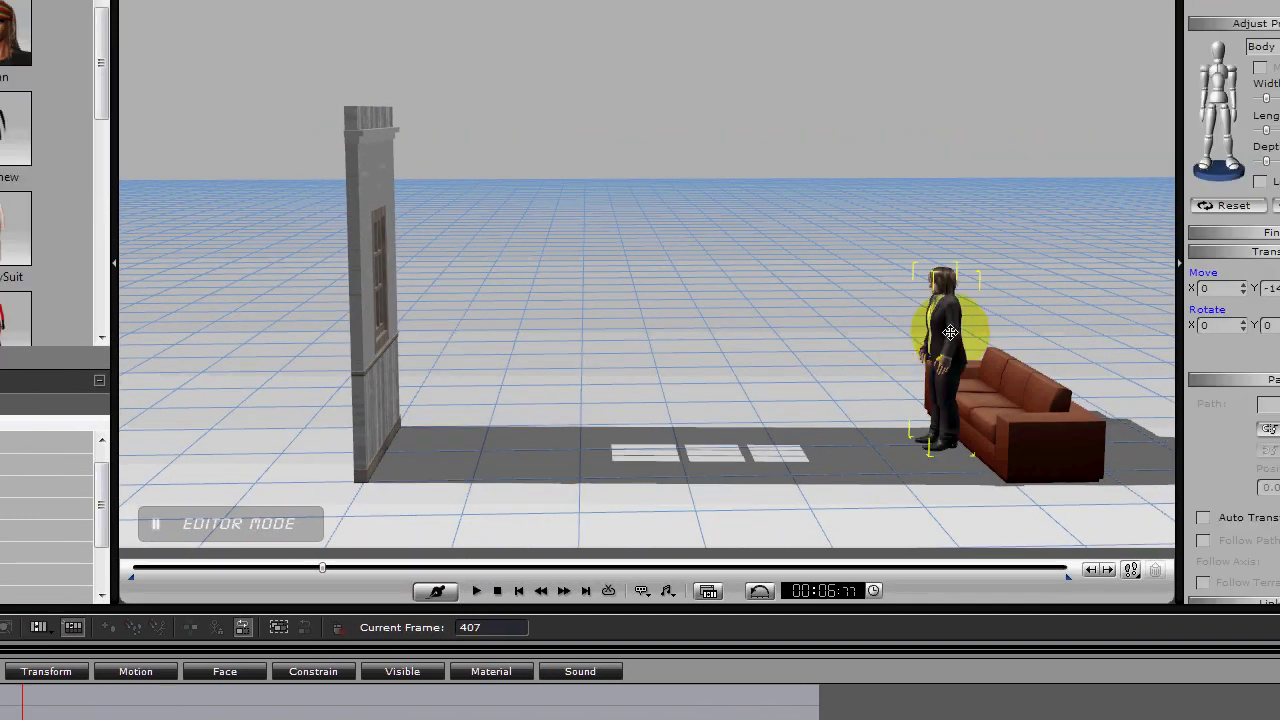
right_click(950, 332)
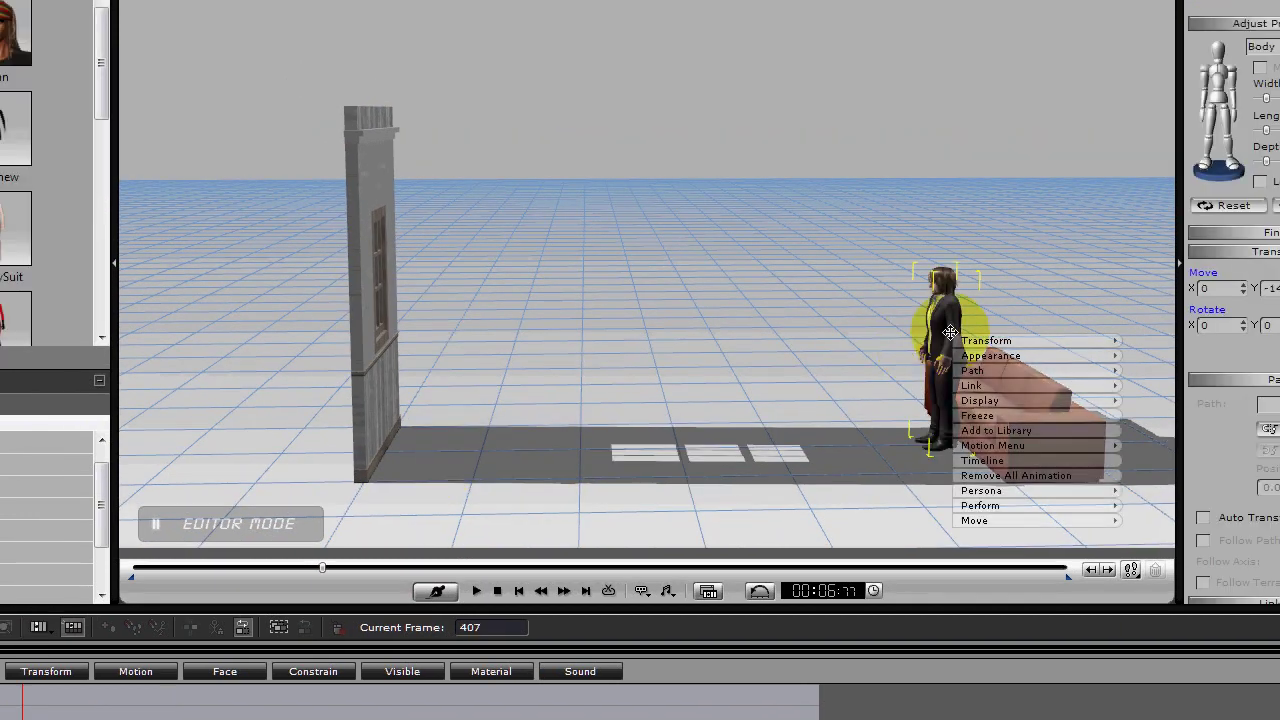
mouse_move(980, 505)
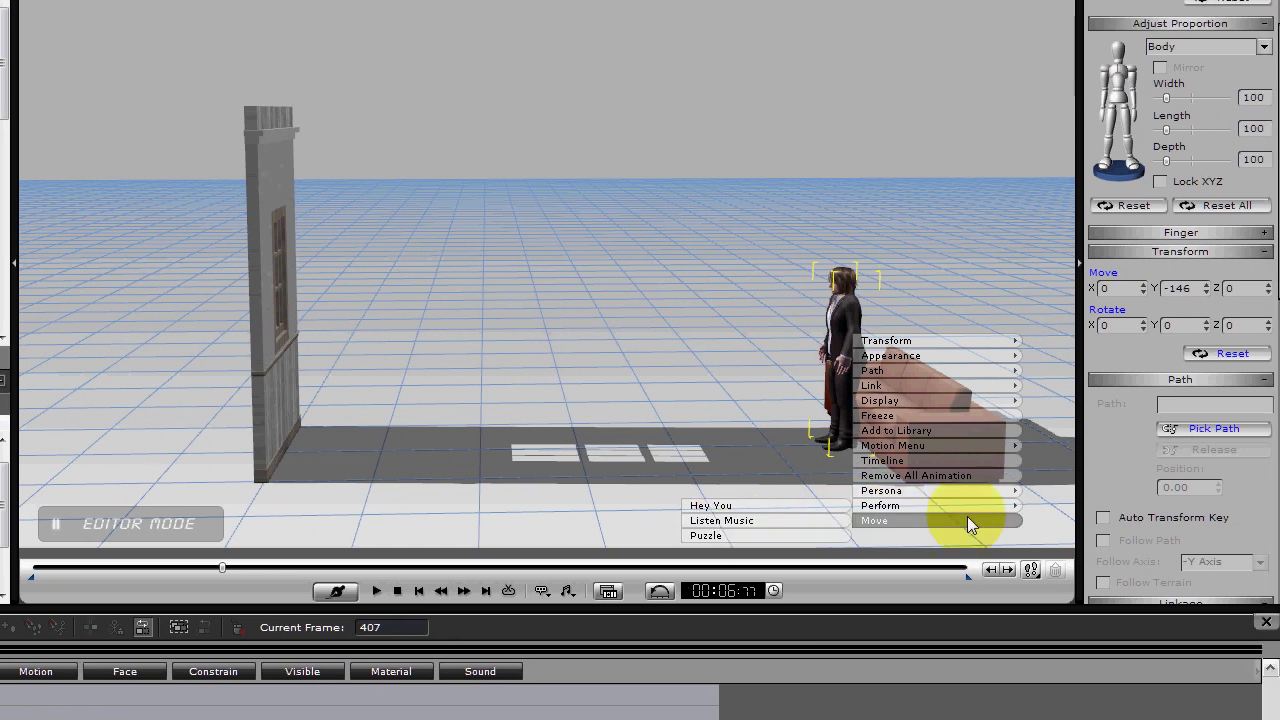
mouse_move(917, 520)
click(790, 531)
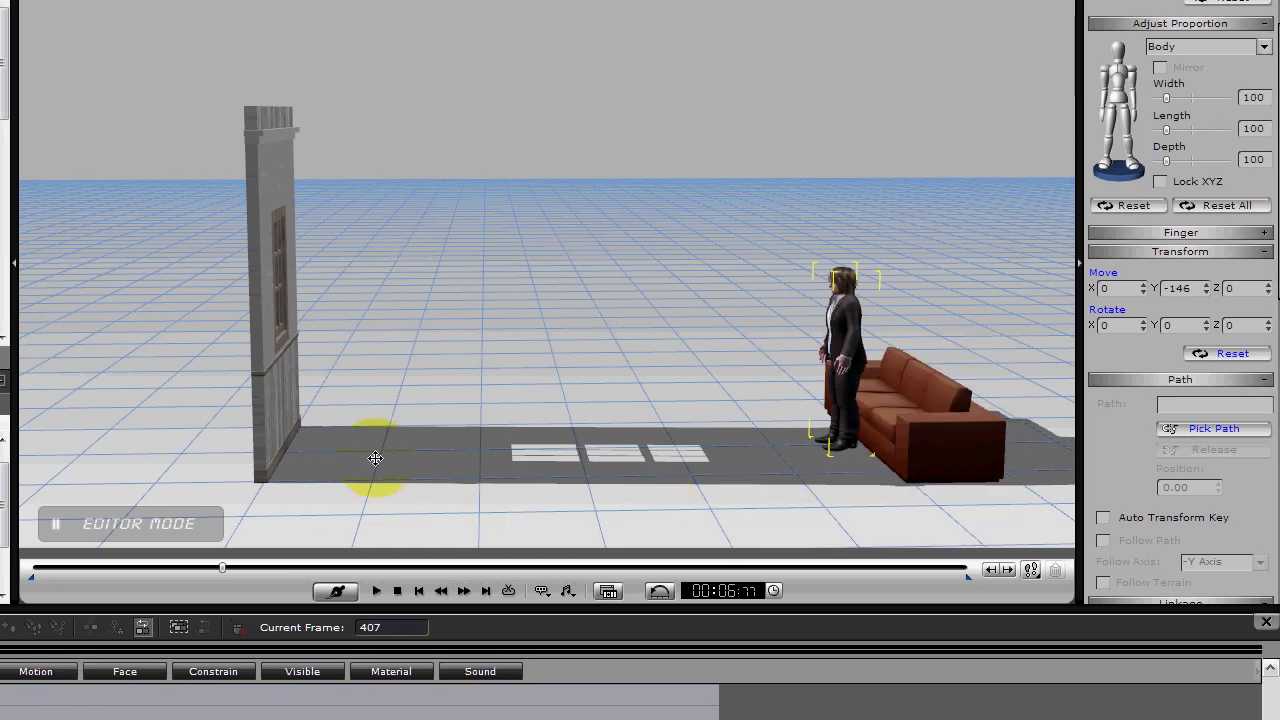
click(364, 454)
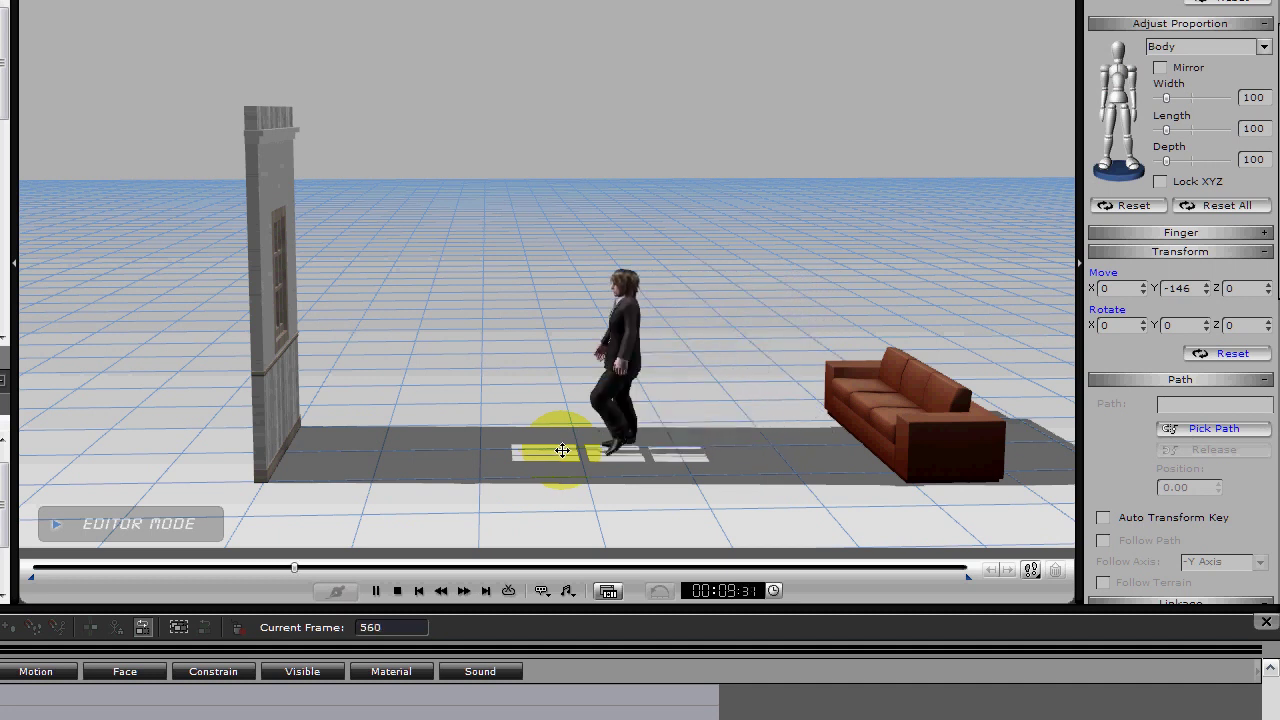
key(space)
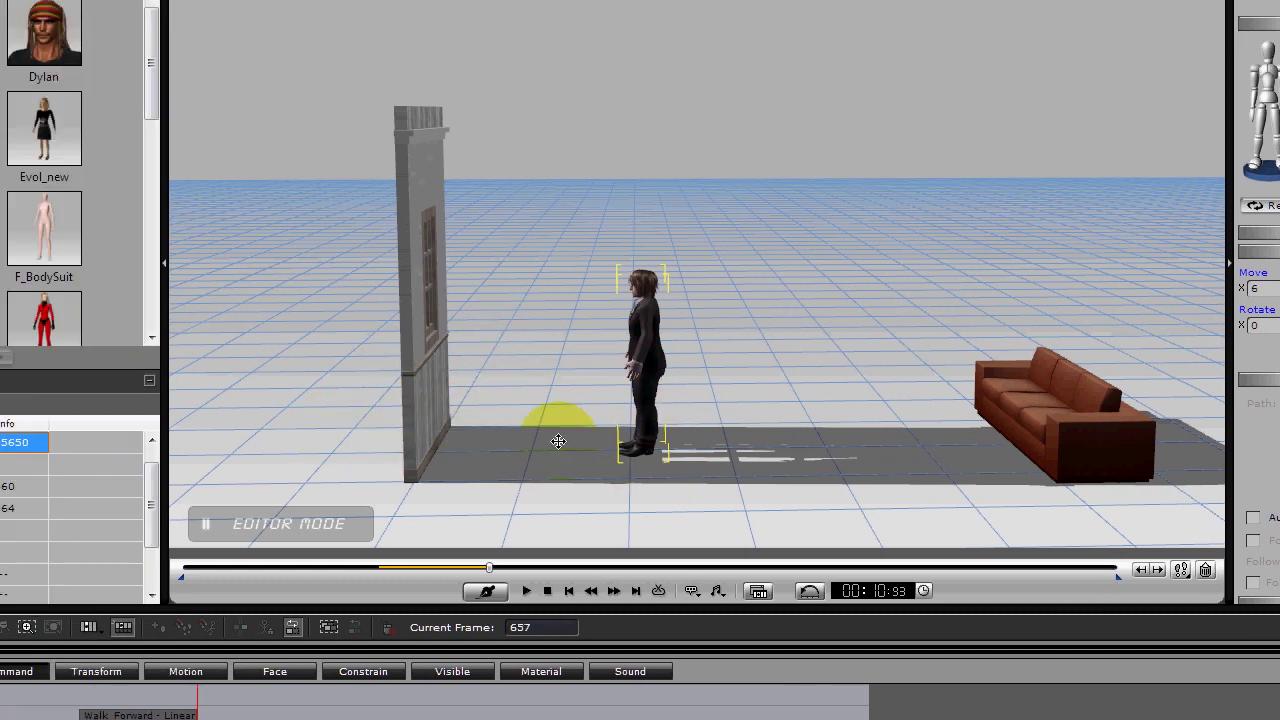
- Try moving the room wall along its green axis up to the actor, and undo the move
right_drag(611, 450, 442, 452)
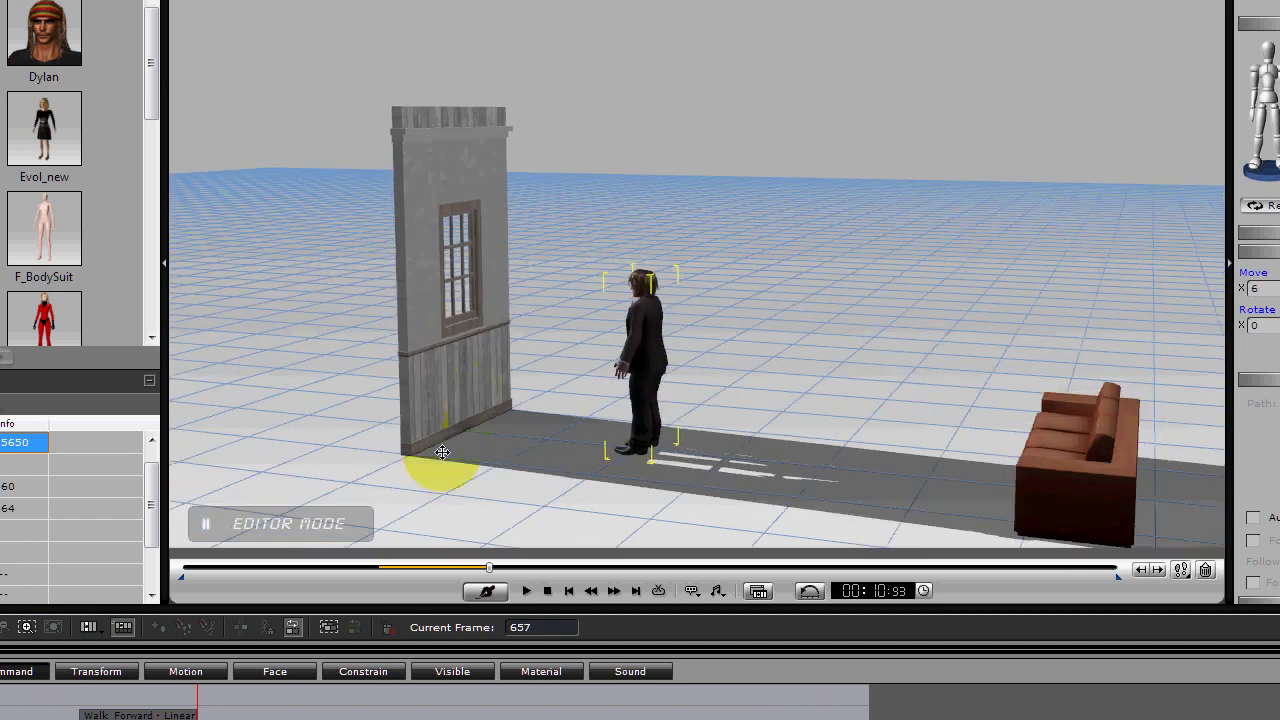
click(469, 400)
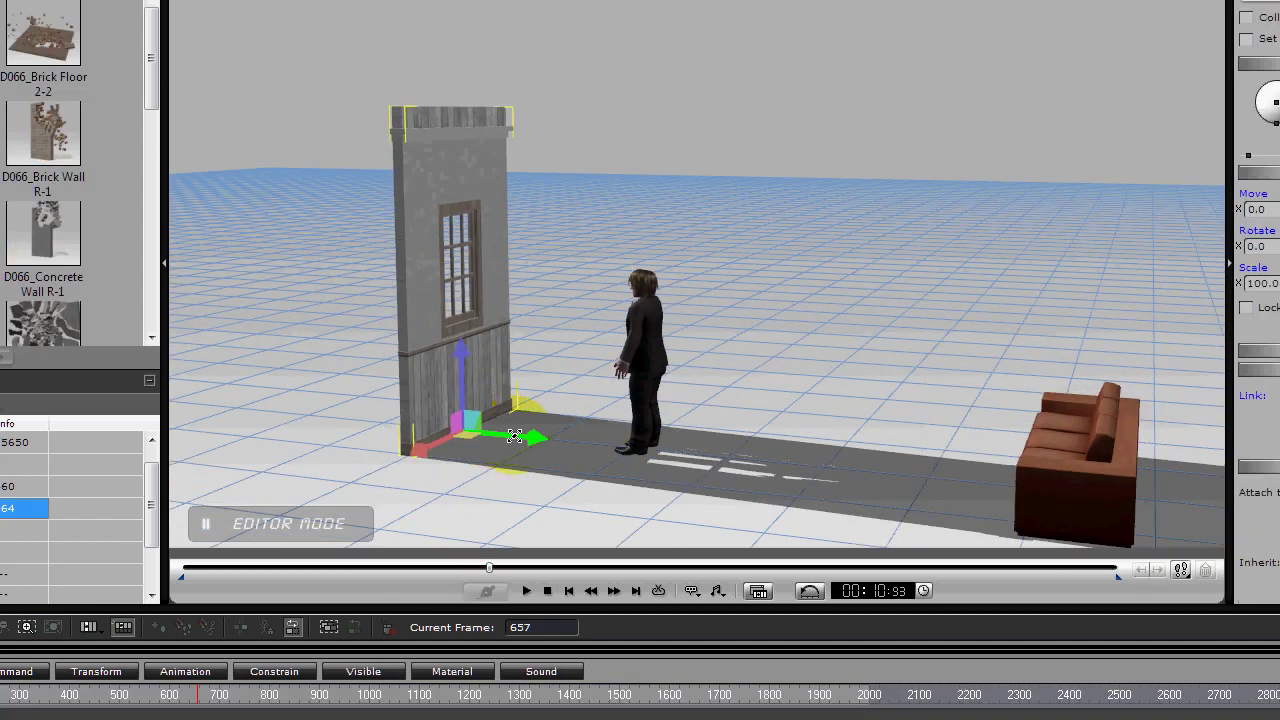
drag(514, 436, 668, 466)
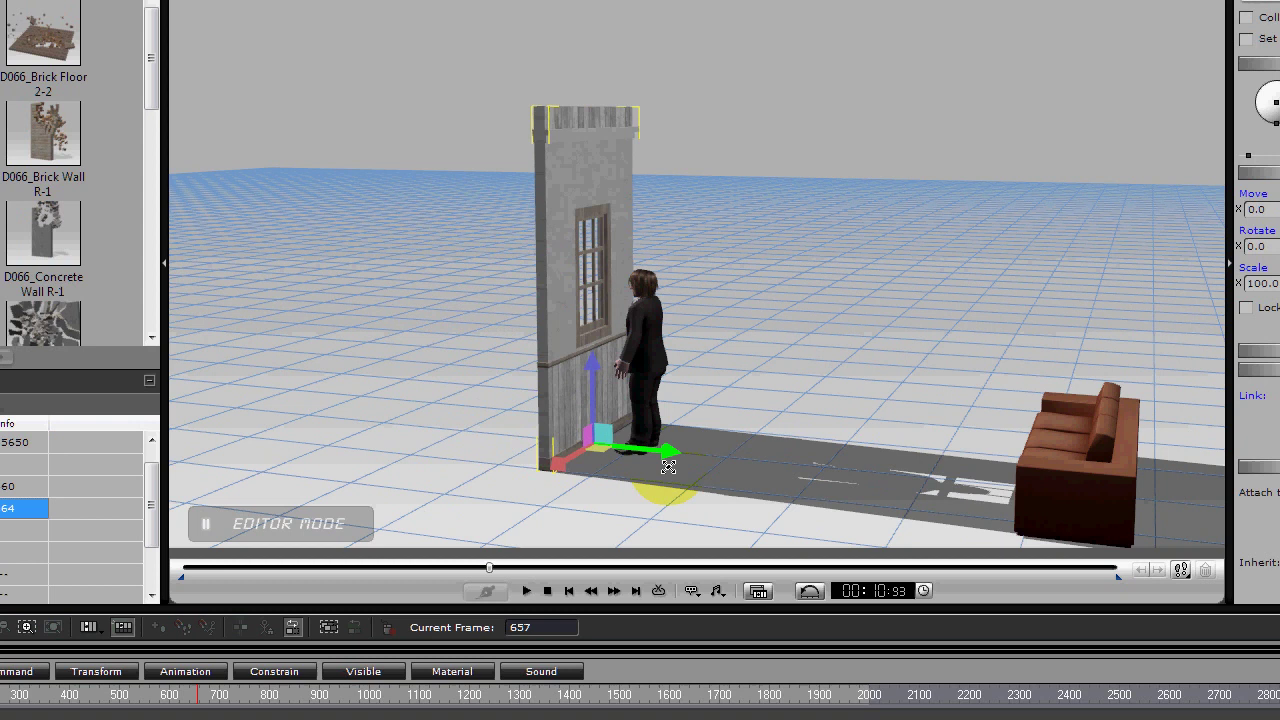
key(ctrl+z)
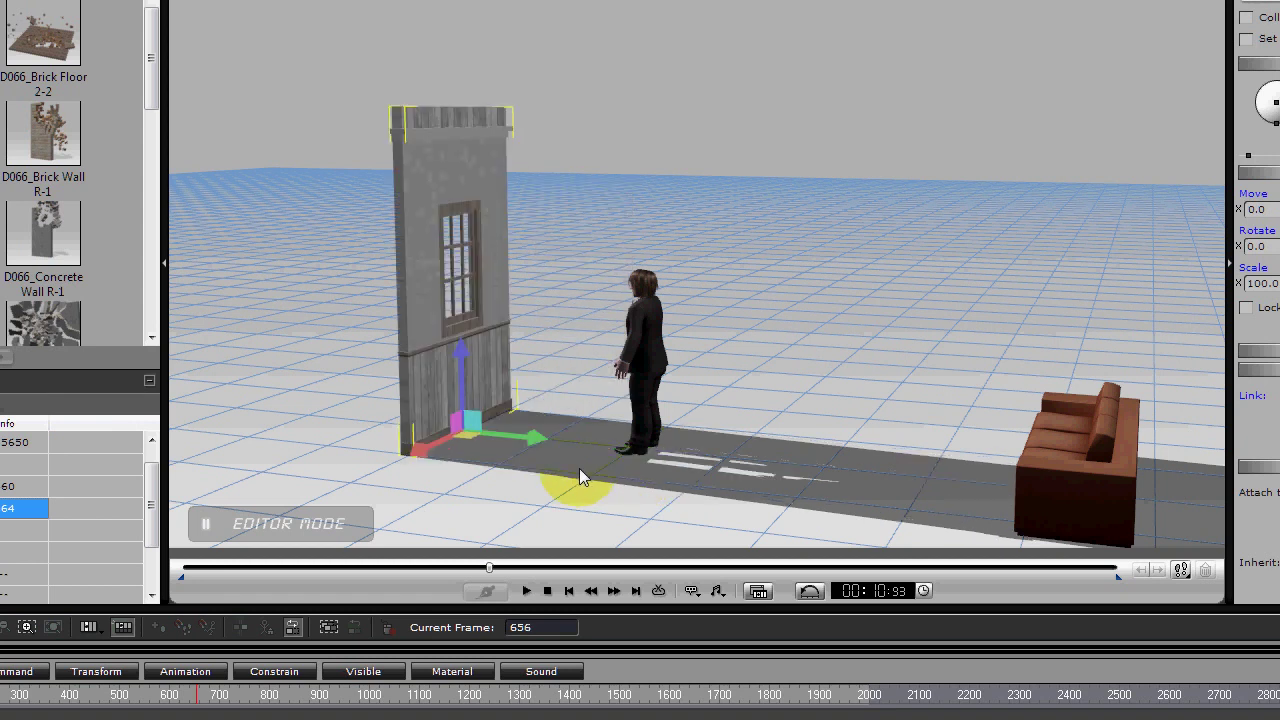
alt+right_drag(612, 484, 729, 464)
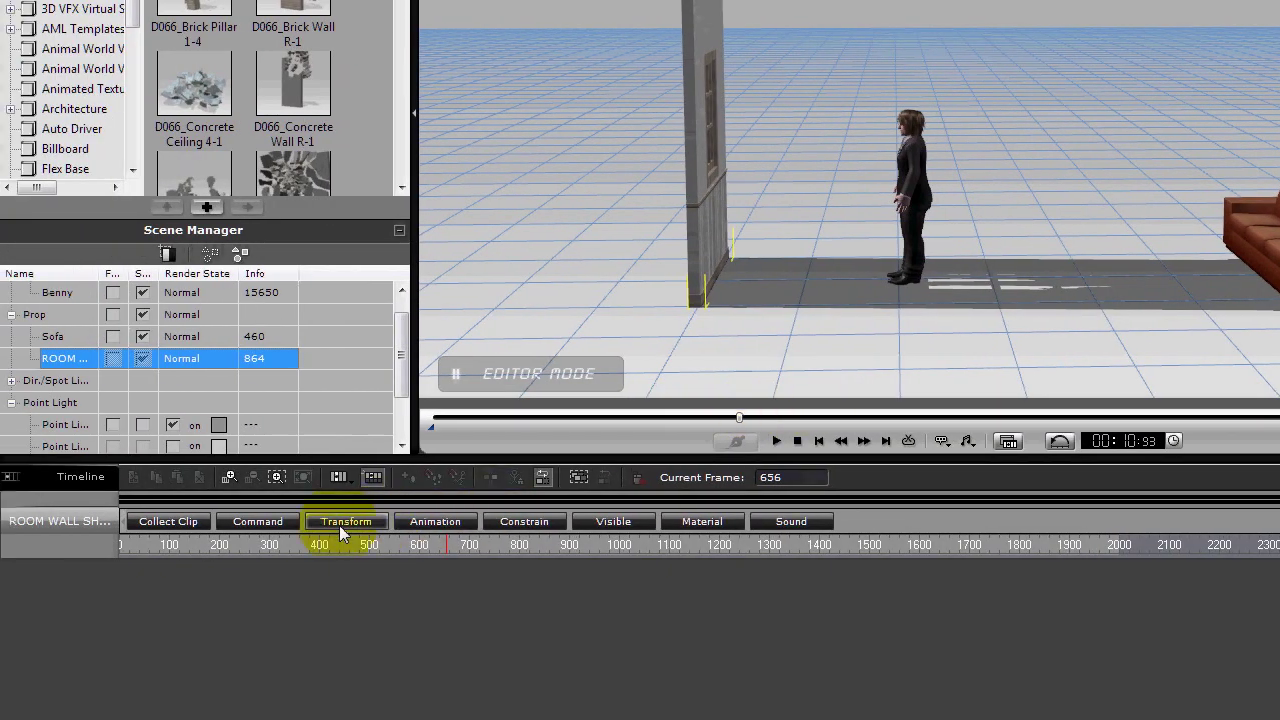
- Select the actor and delete the second Walk_Forward clip from the Move row of its Command track
click(80, 294)
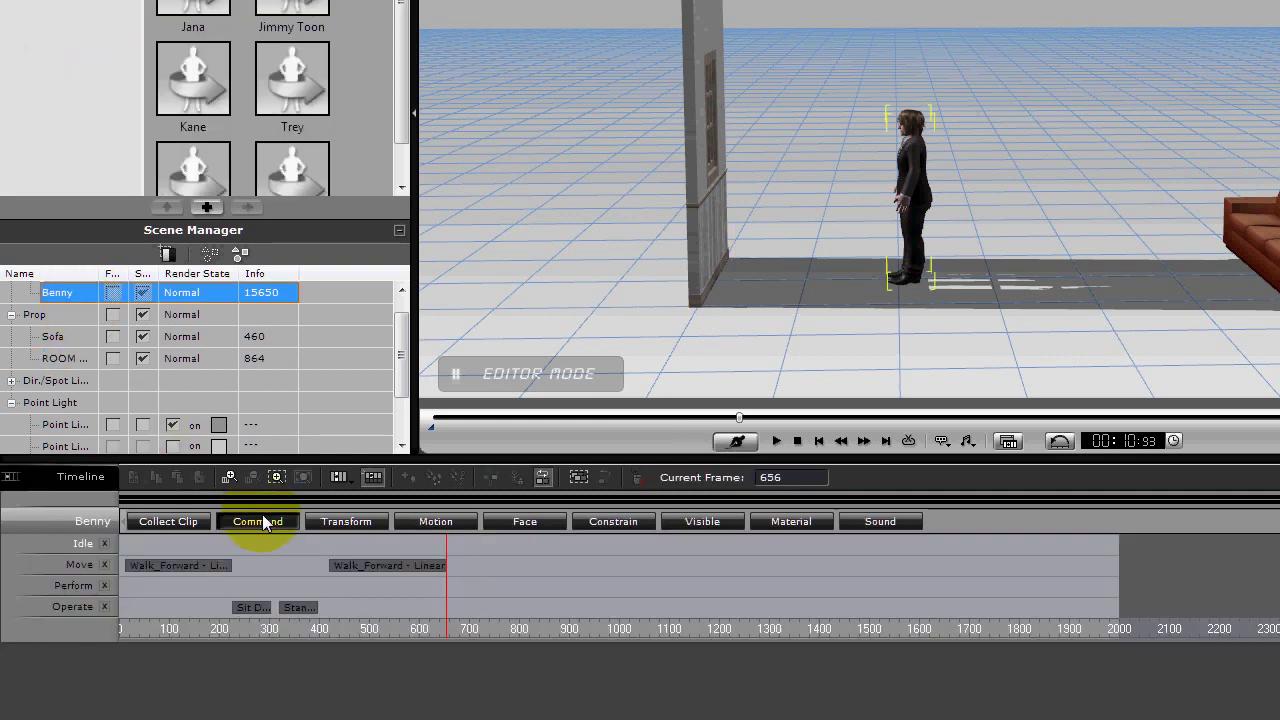
click(367, 565)
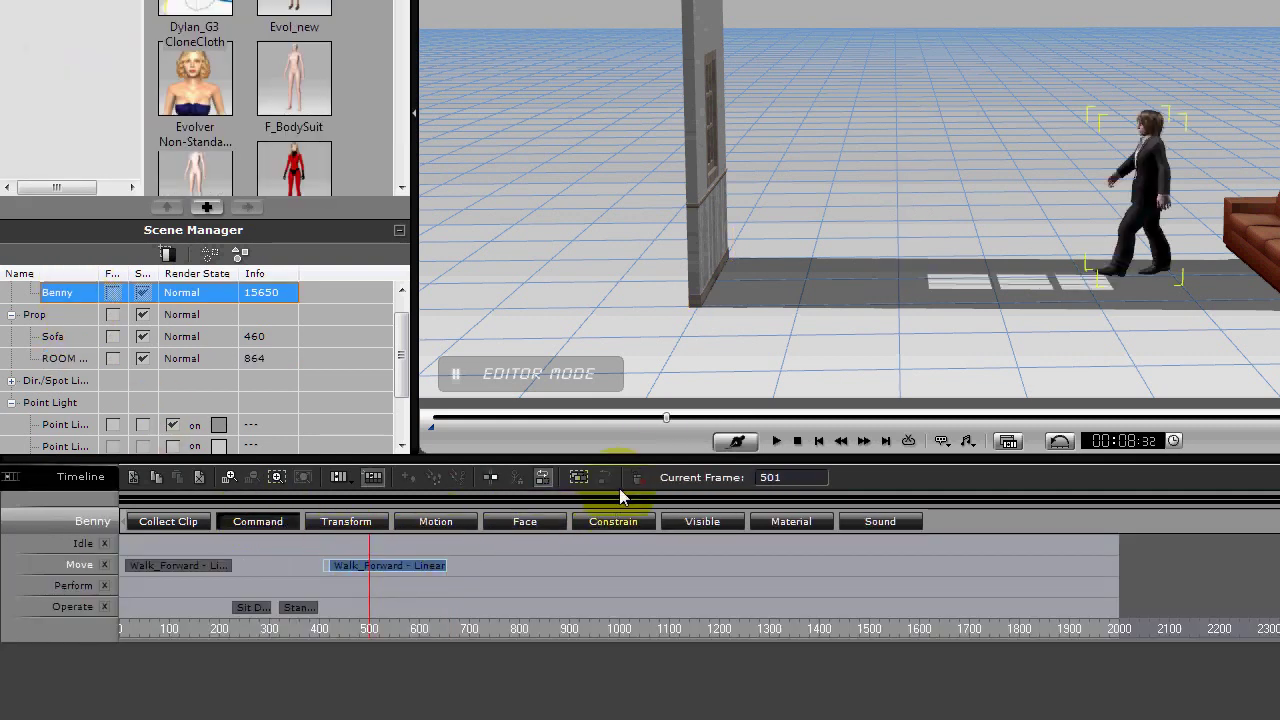
click(517, 478)
- From frame 399, have the actor walk from the sofa to the wall again with Walk_Forward, and play on past the walk
click(318, 568)
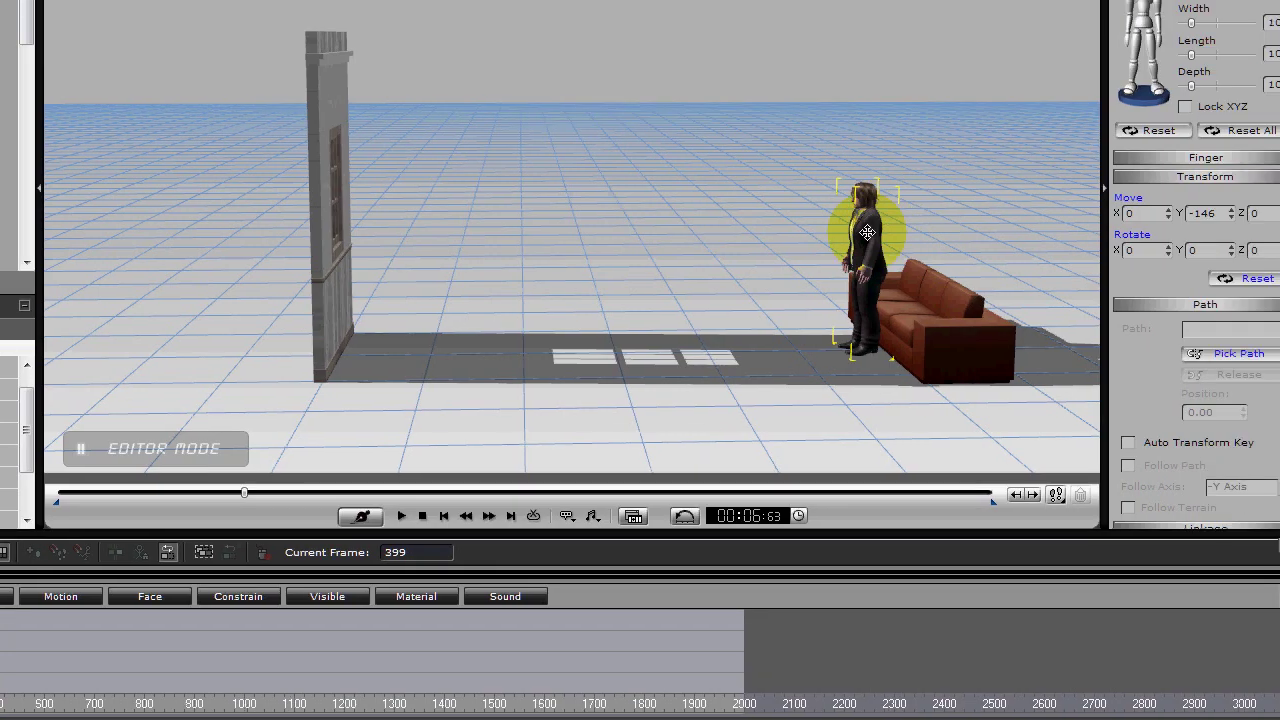
right_click(867, 232)
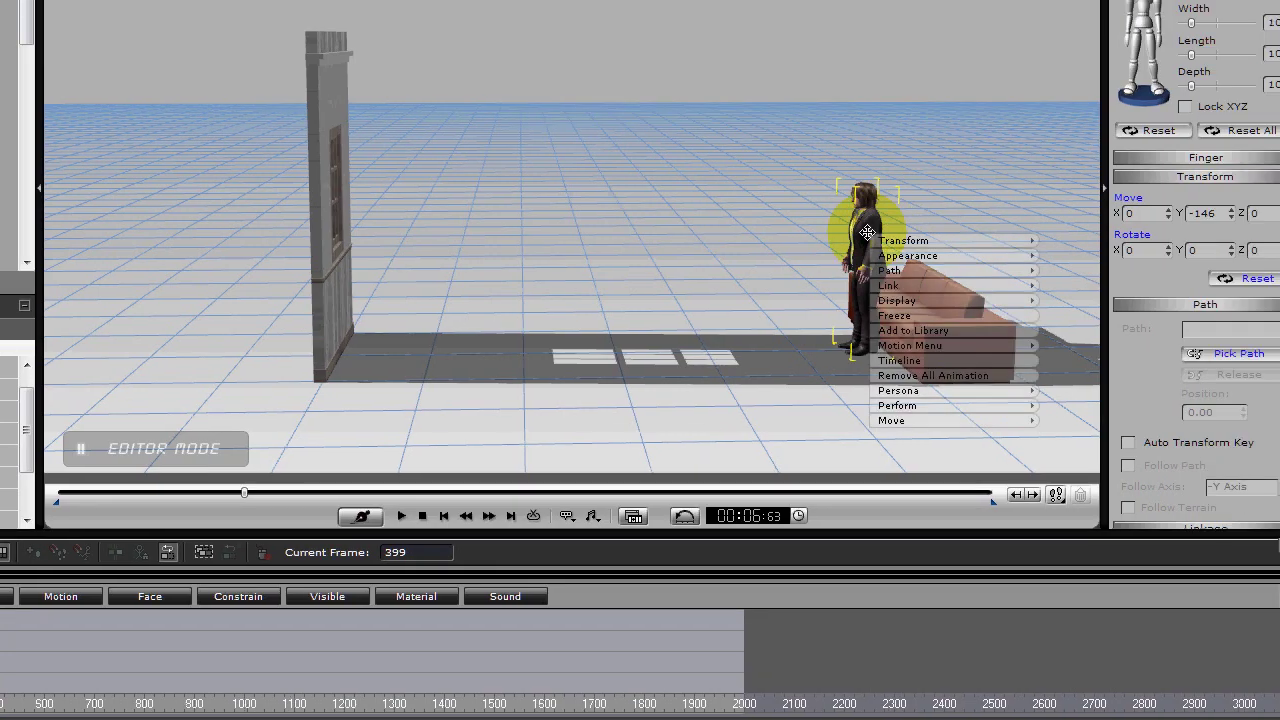
mouse_move(871, 424)
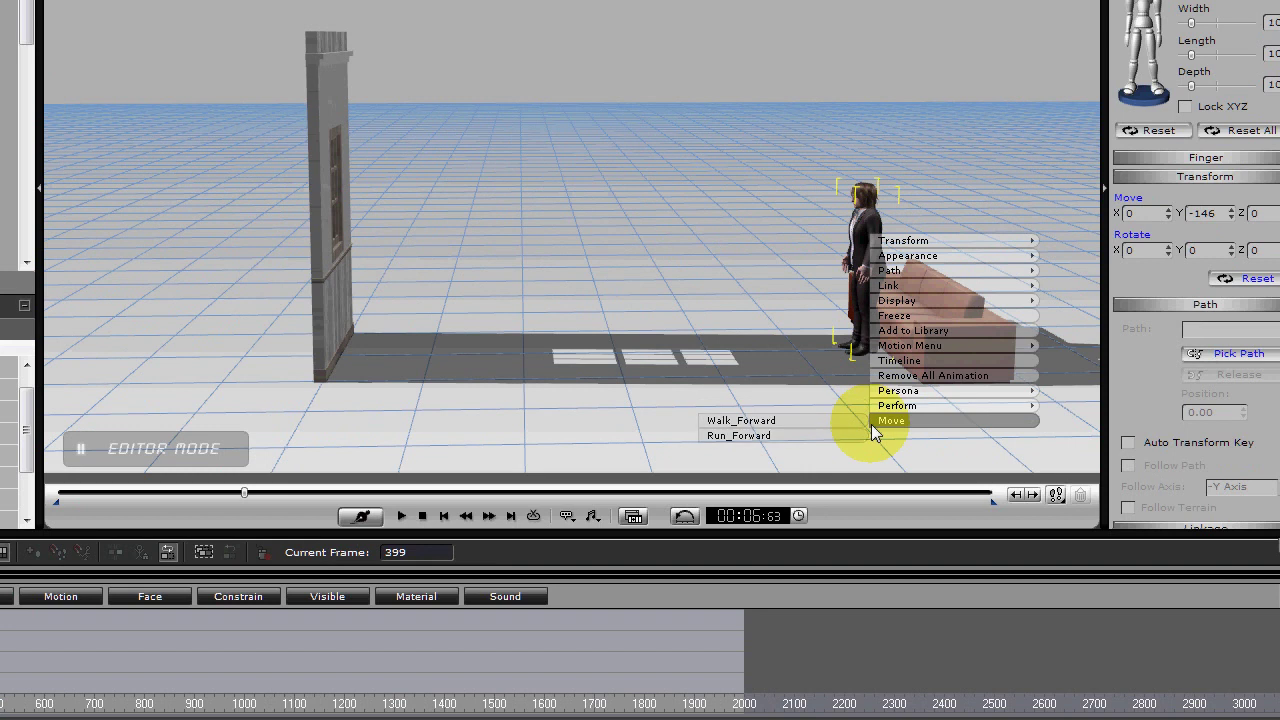
click(738, 421)
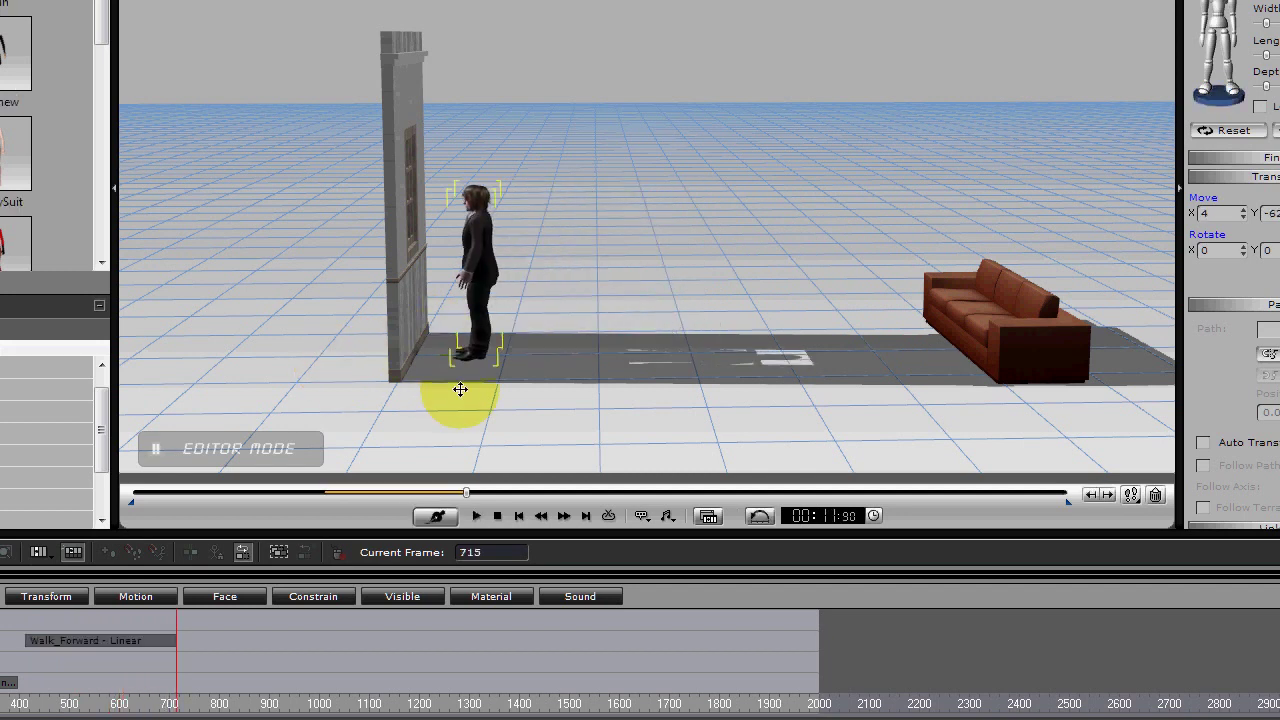
right_drag(501, 390, 530, 394)
key(space)
key(space)
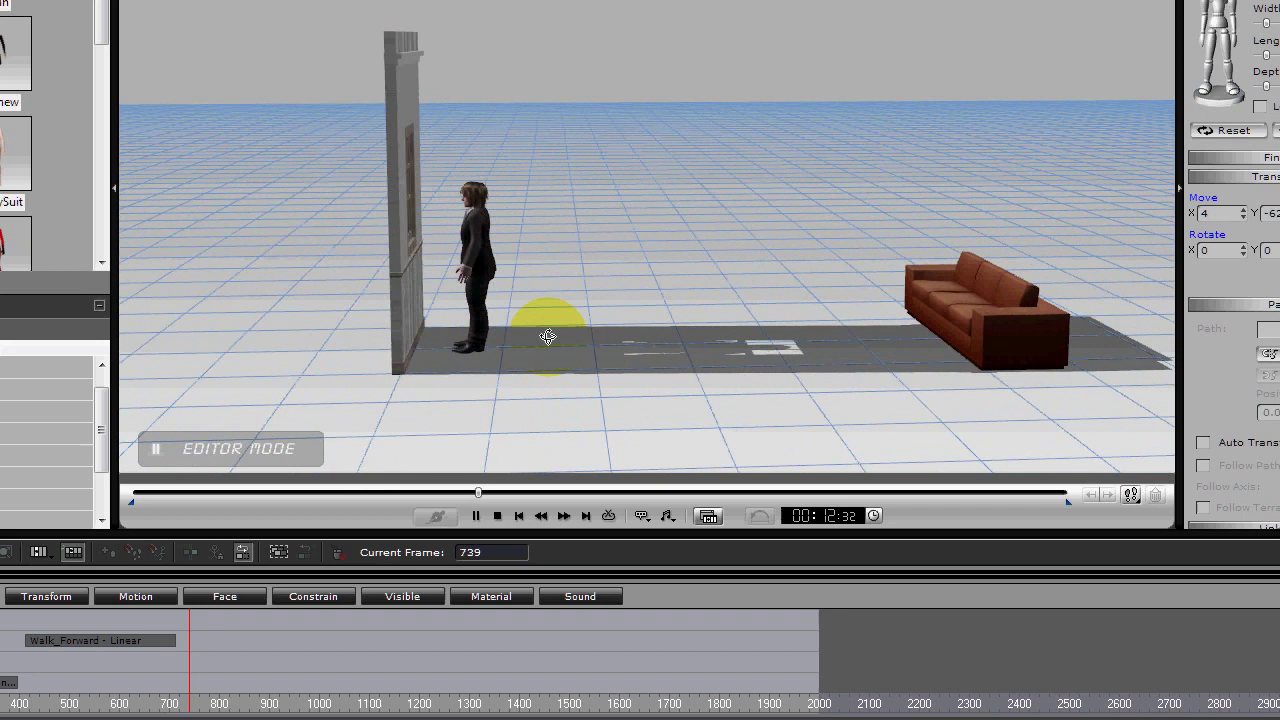
key(space)
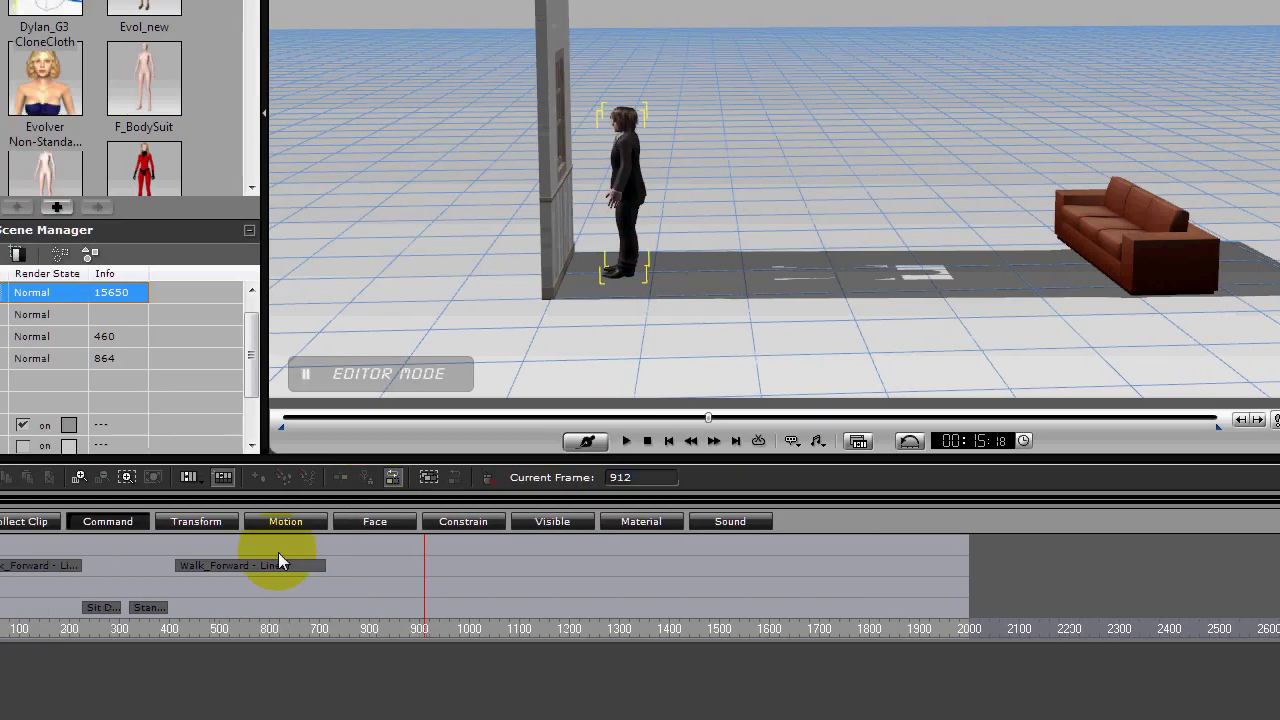
- At frame 393, create a two-point motion path from the standing actor's feet to just in front of the window wall
click(99, 633)
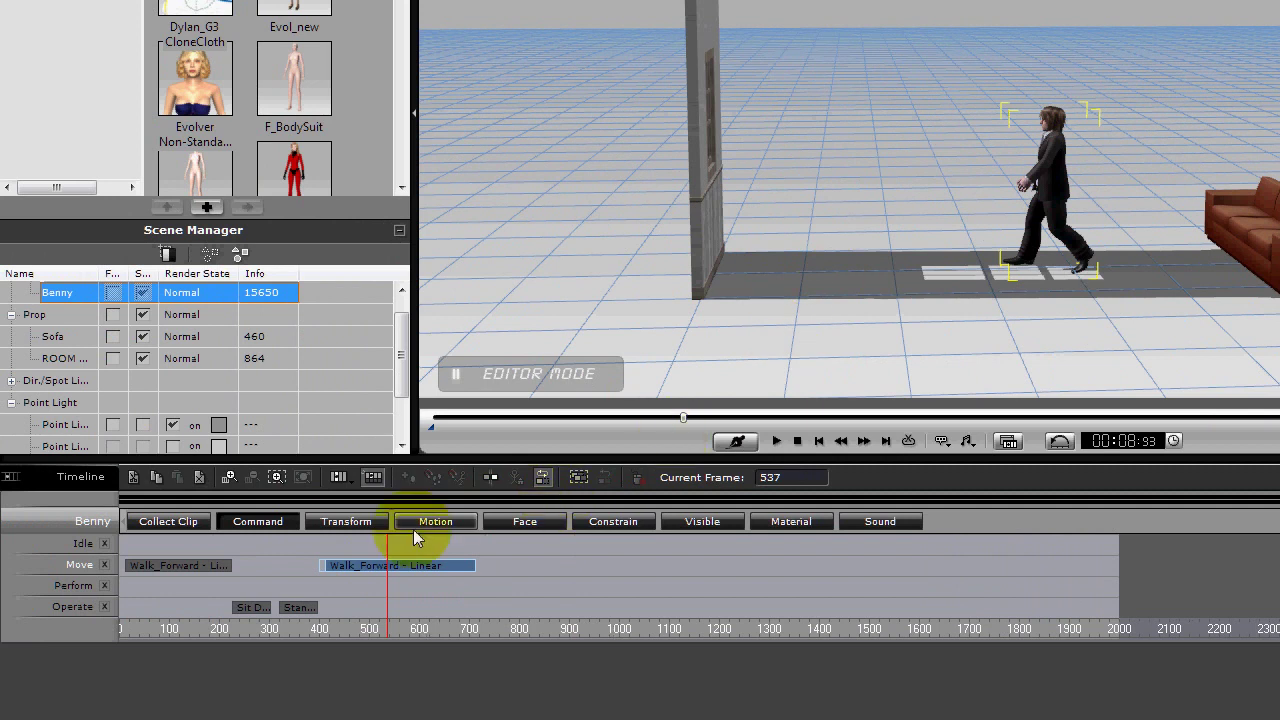
click(315, 569)
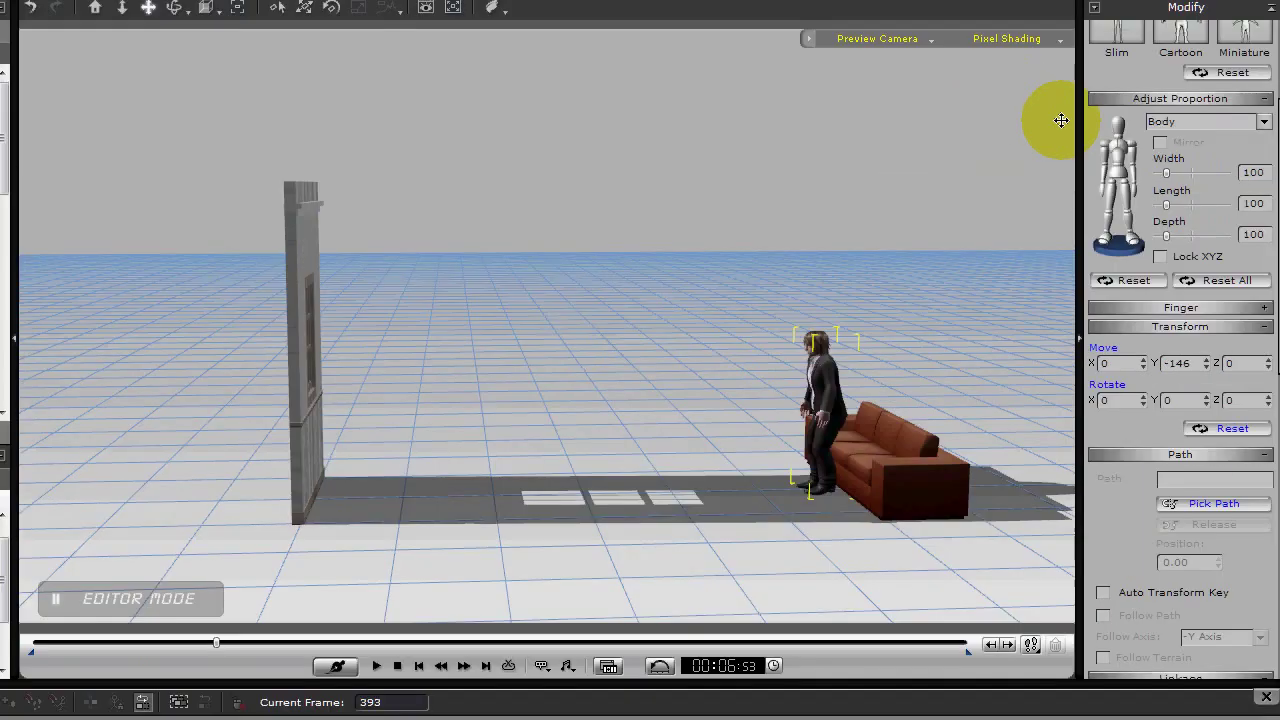
click(954, 80)
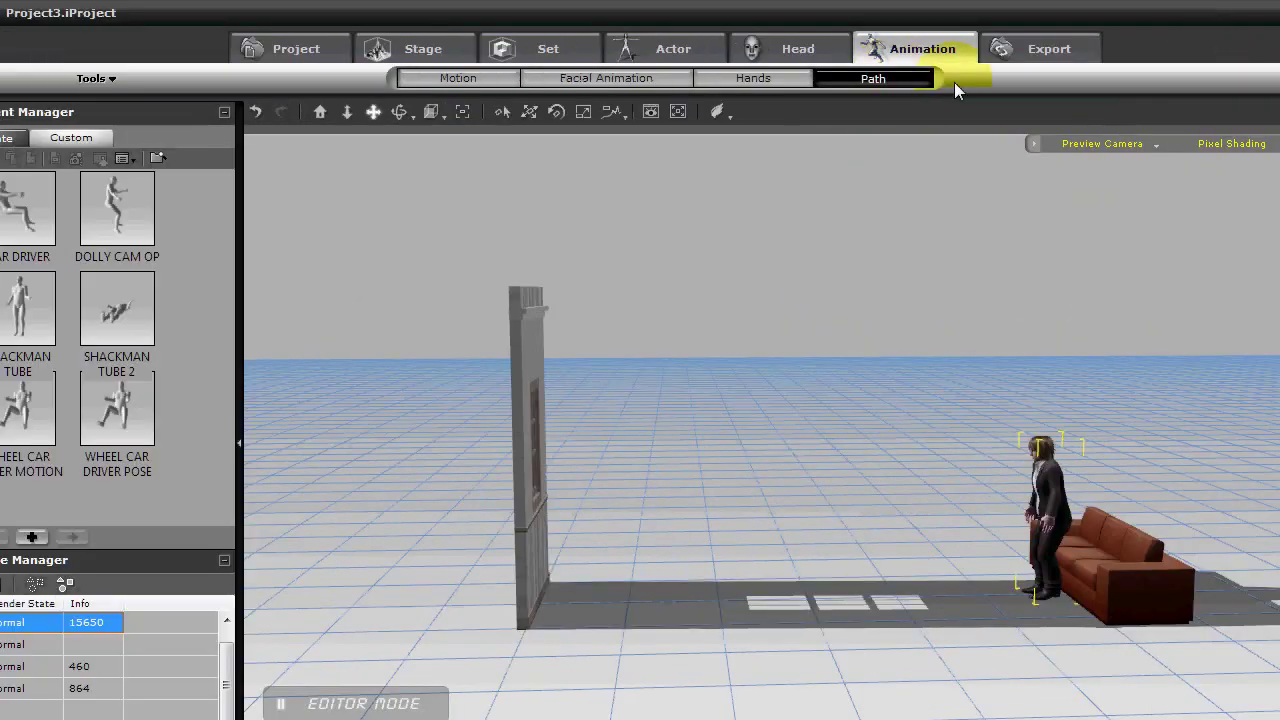
click(1134, 219)
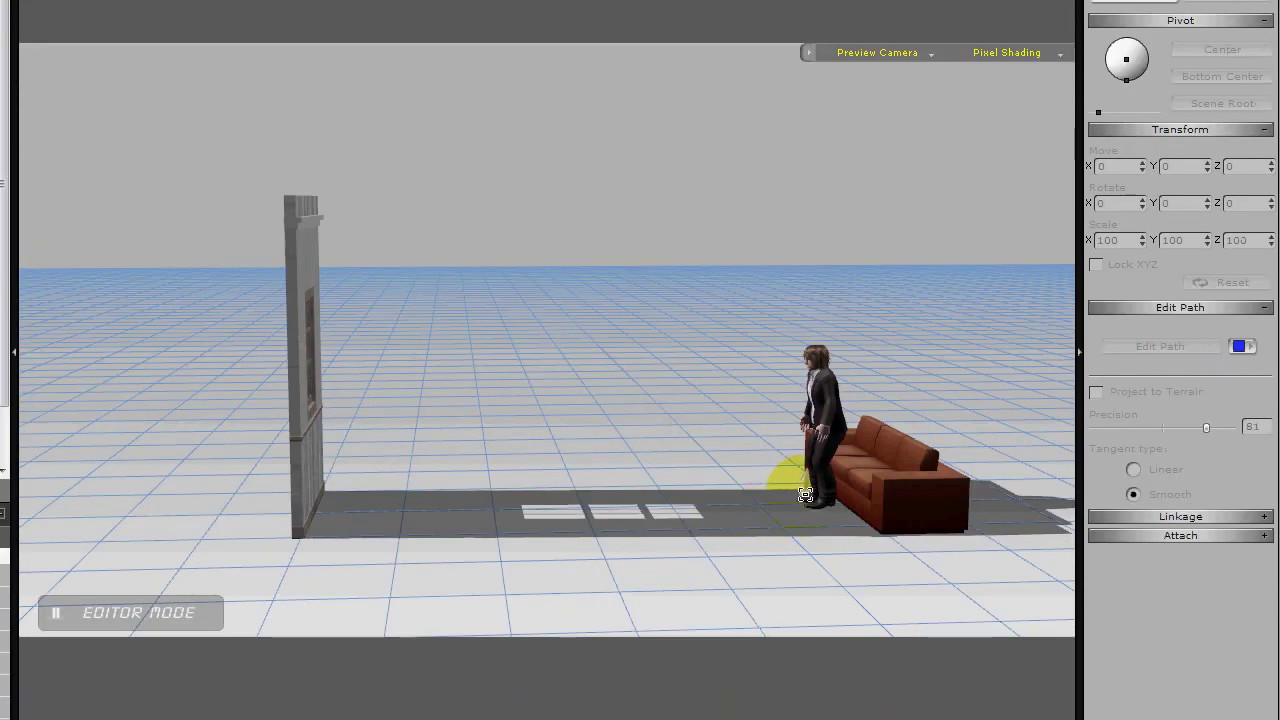
click(793, 498)
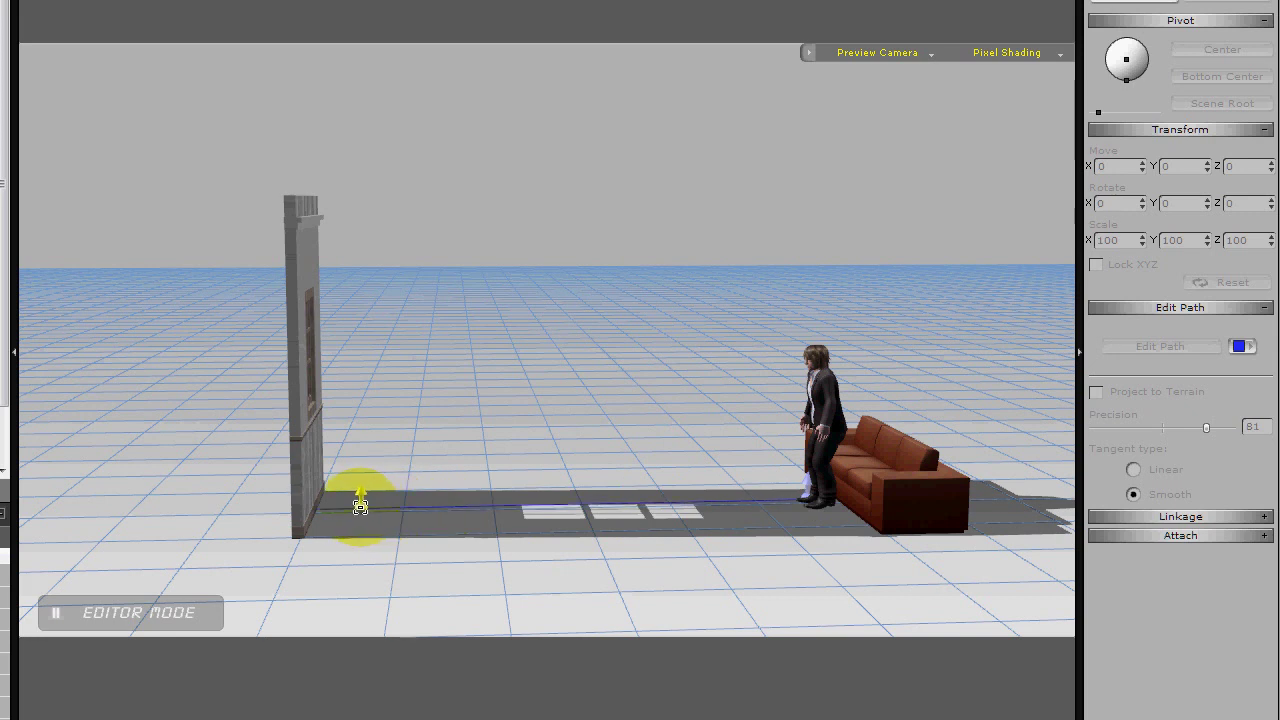
right_click(386, 537)
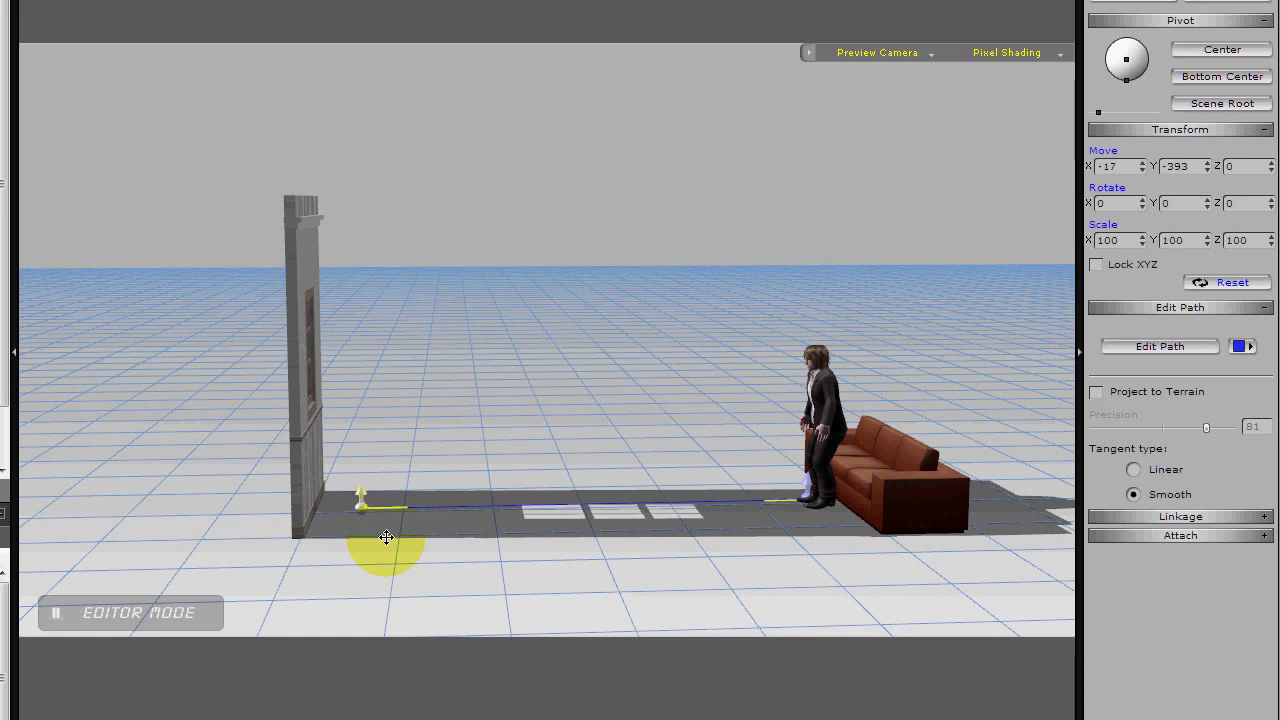
- Open the timeline, select the actor and show its Constrain track
right_drag(646, 429, 602, 510)
drag(632, 484, 560, 409)
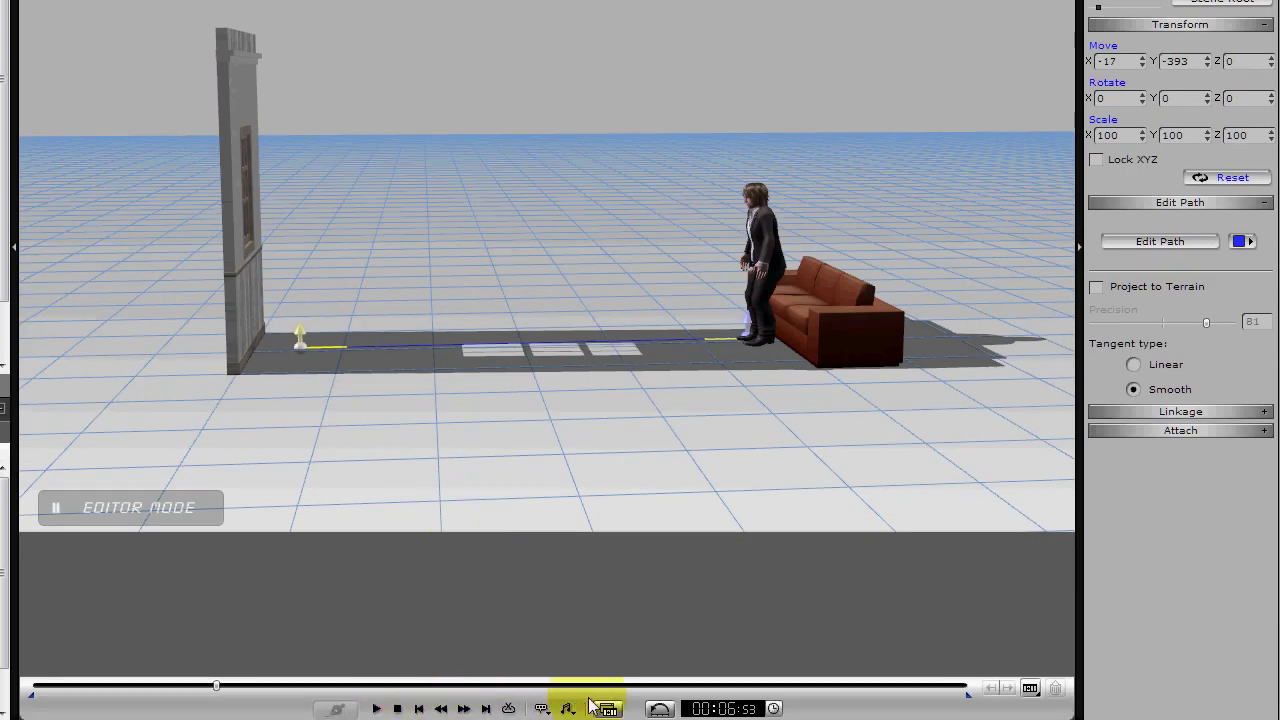
click(600, 707)
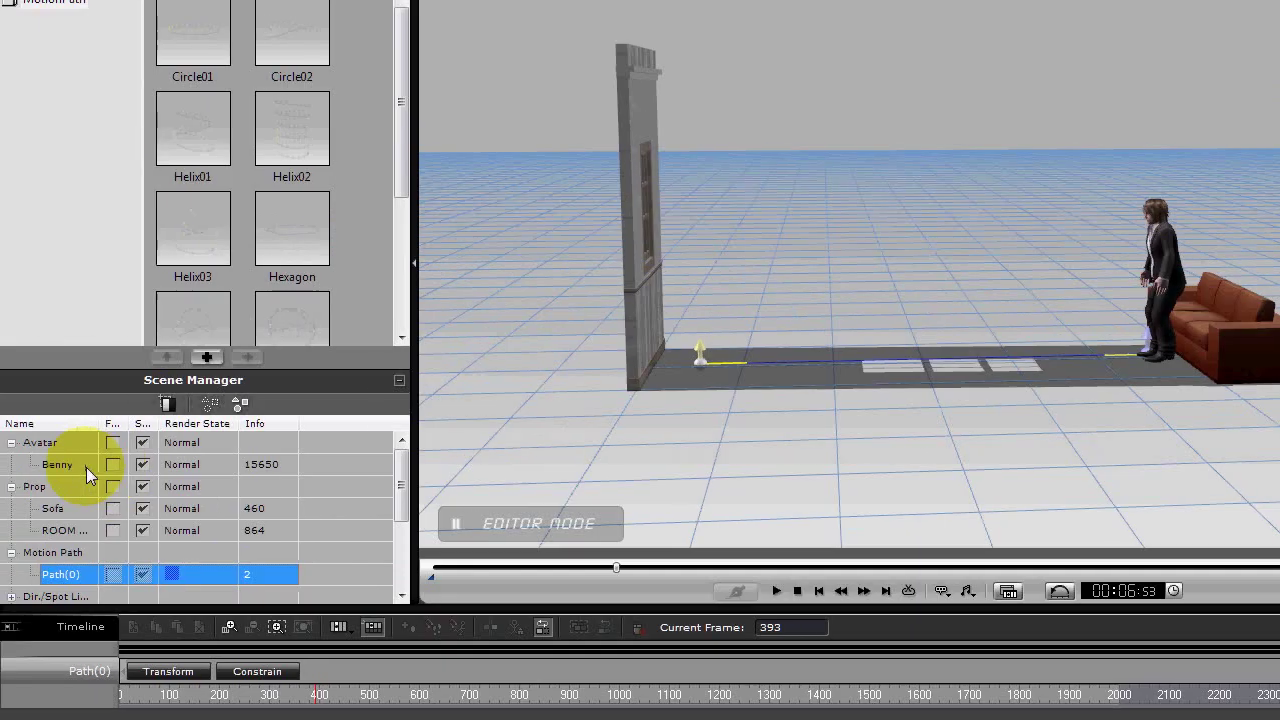
click(84, 465)
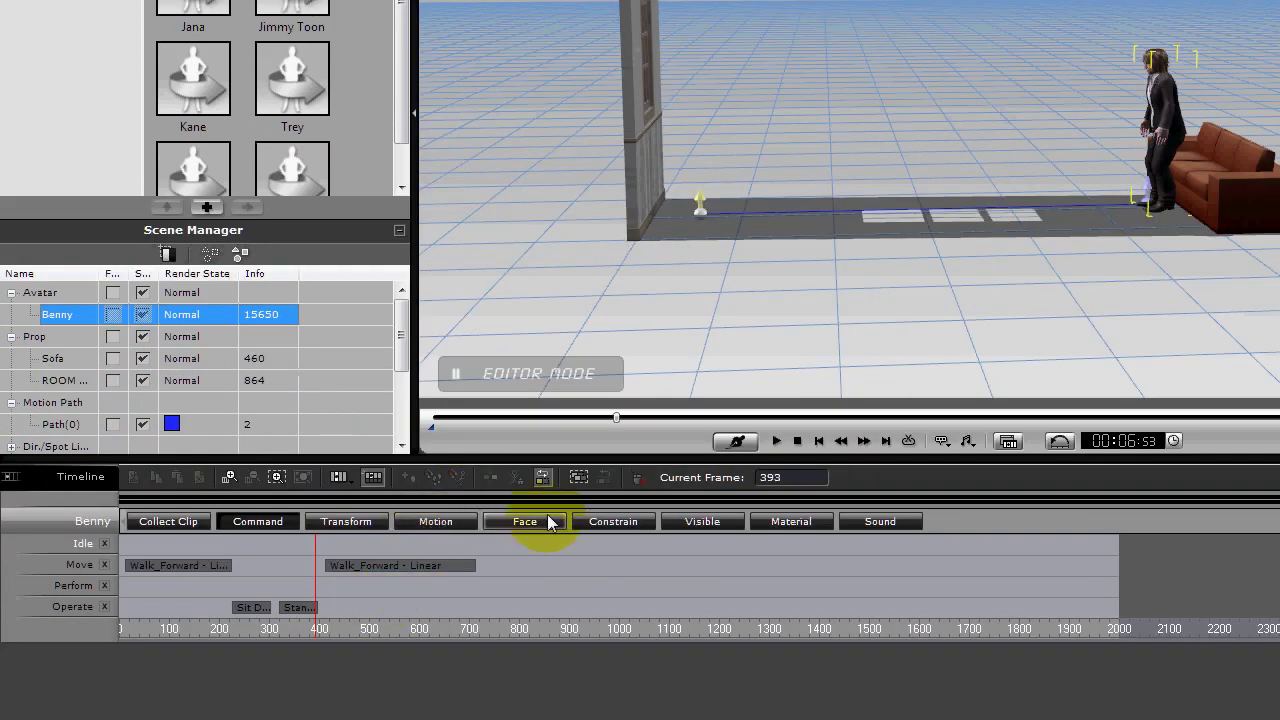
click(608, 520)
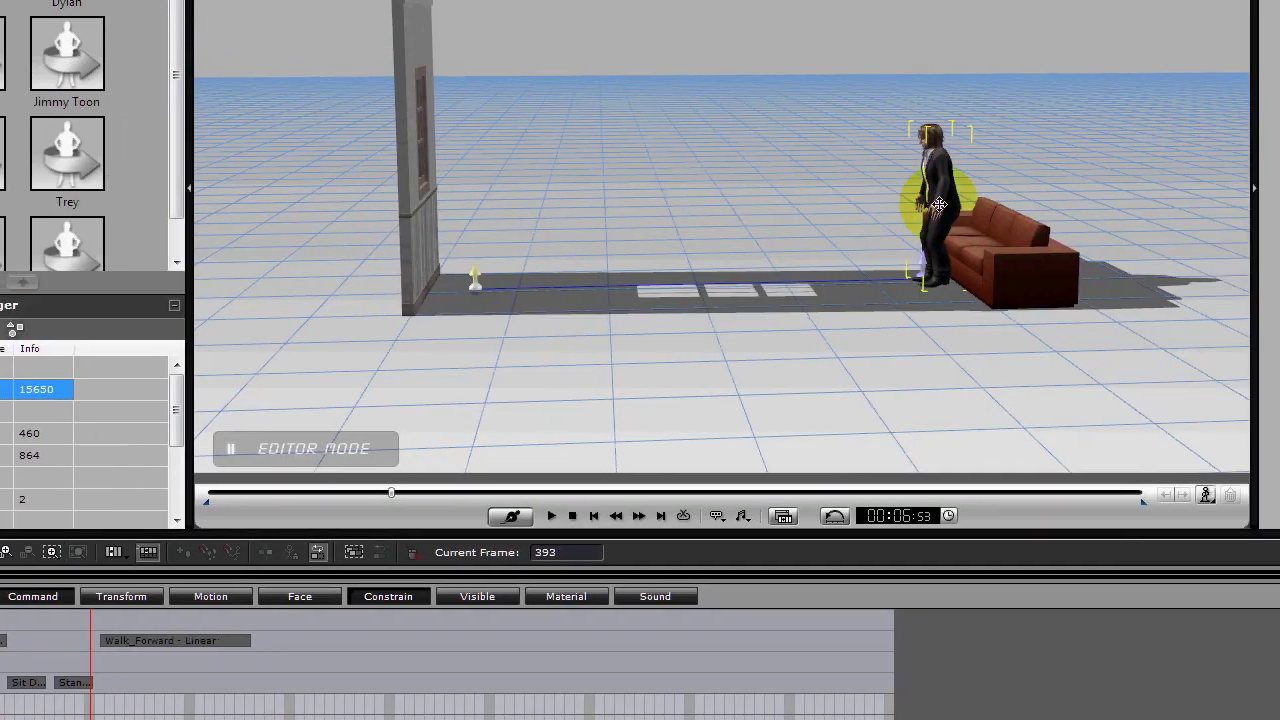
- Edit the motion path and move its start point between the actor's feet in front of the sofa
scroll(904, 218, up, 3)
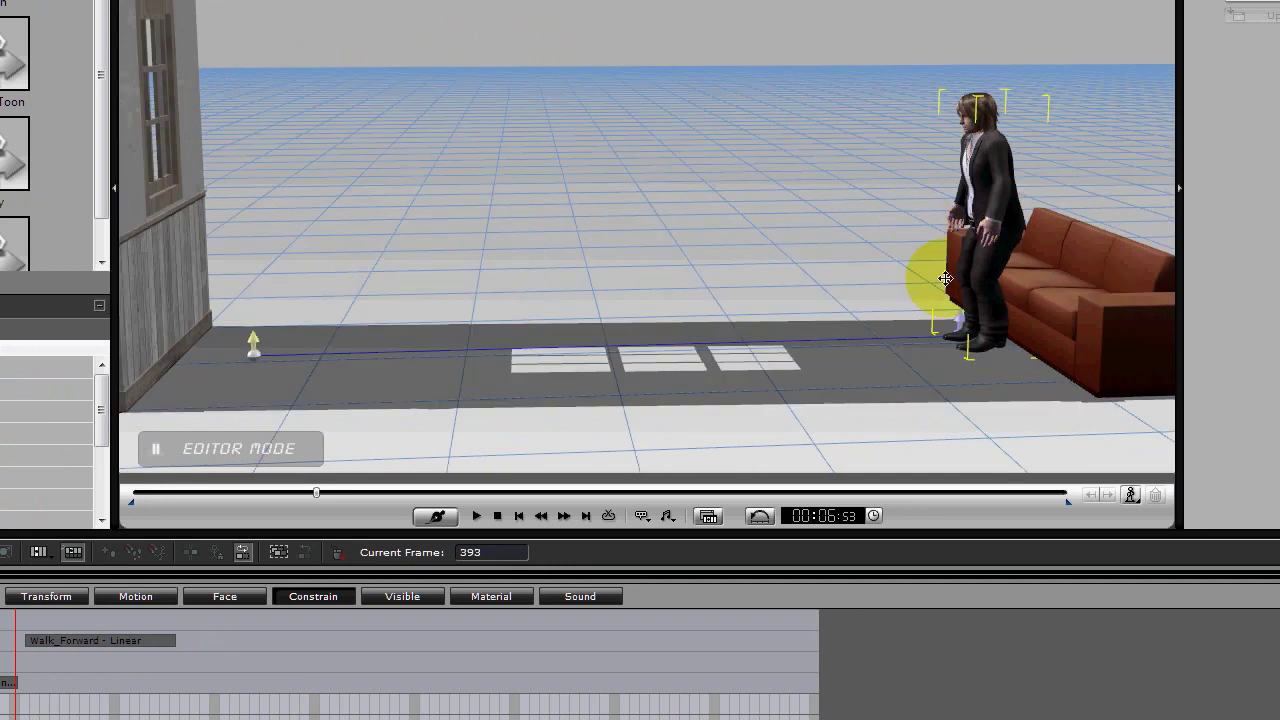
right_drag(943, 277, 1143, 254)
scroll(949, 281, up, 3)
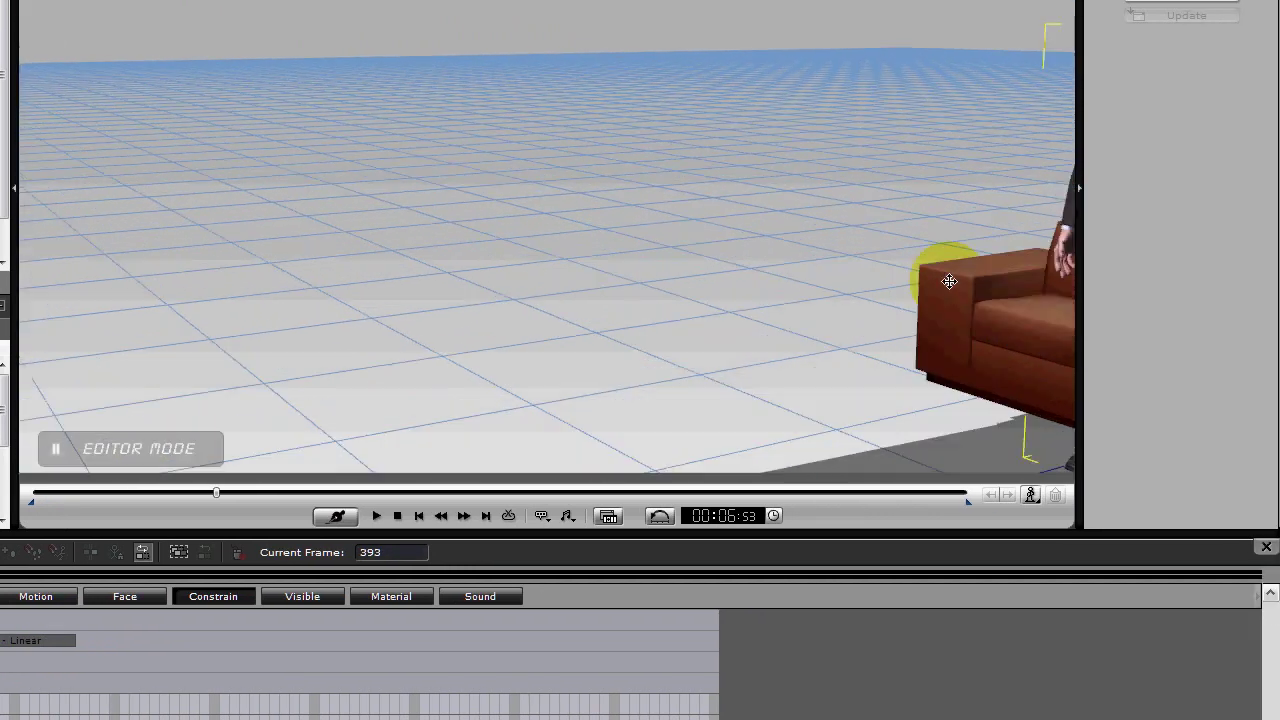
drag(950, 277, 442, 221)
right_drag(598, 237, 708, 210)
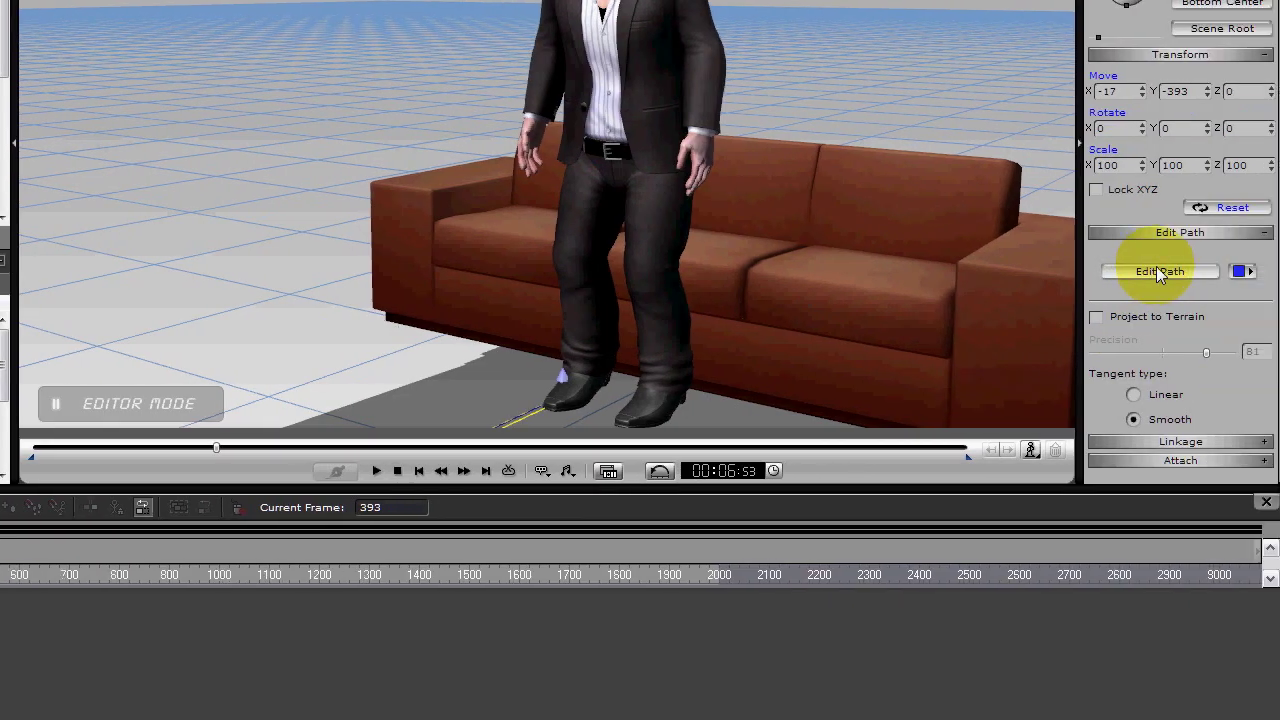
click(1156, 267)
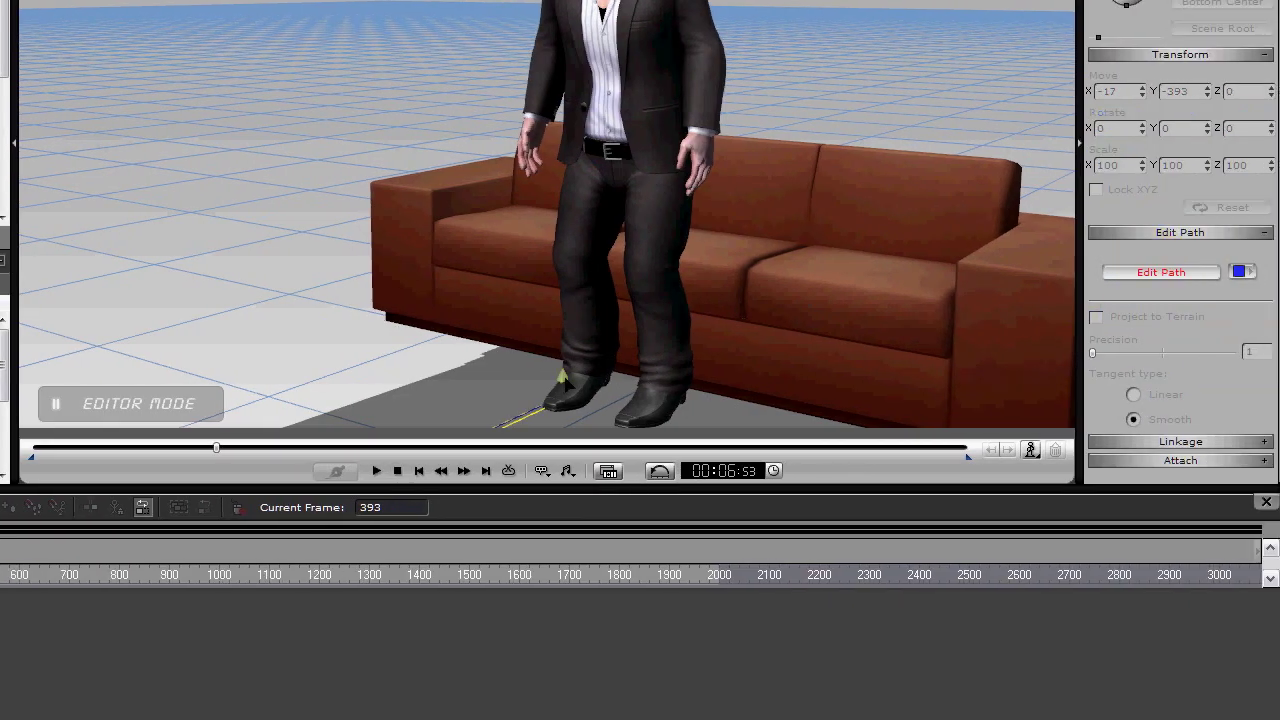
mouse_move(613, 422)
mouse_down()
mouse_move(660, 421)
mouse_move(628, 420)
mouse_up()
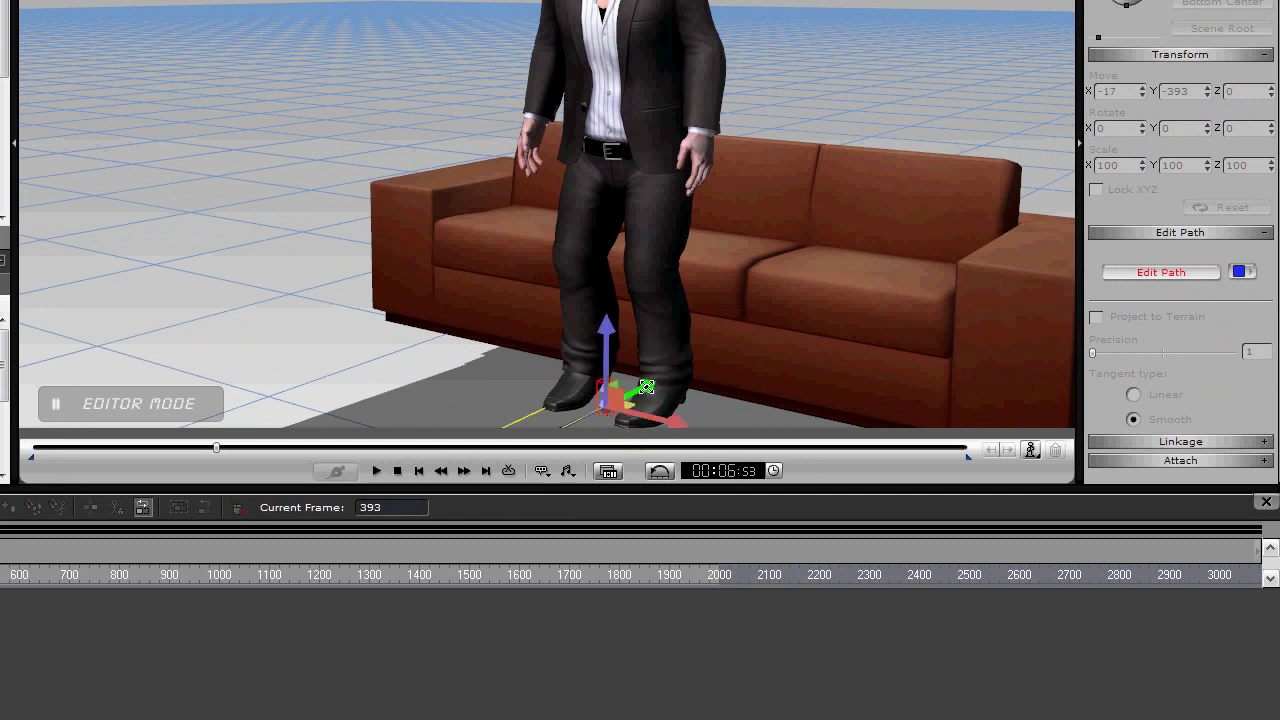
right_drag(738, 386, 646, 309)
middle_drag(644, 307, 635, 347)
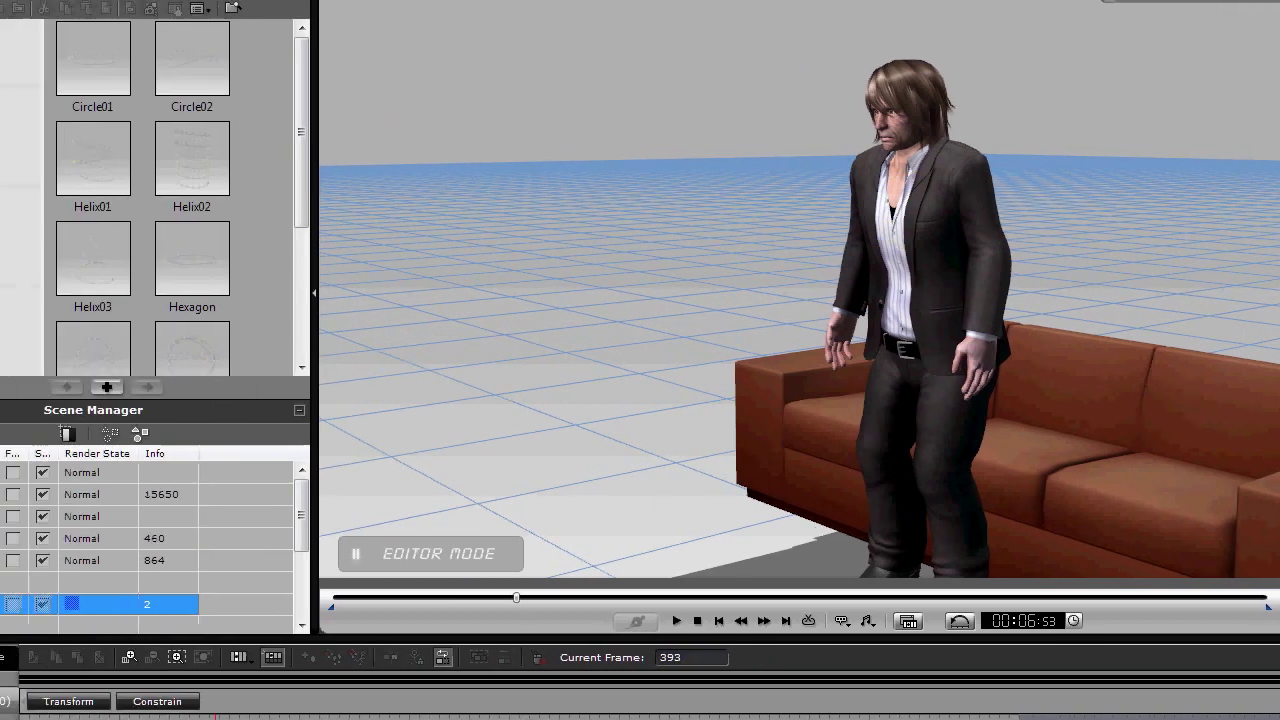
- At frame 393, attach the actor to the start point of the motion path with Pick Path
click(86, 490)
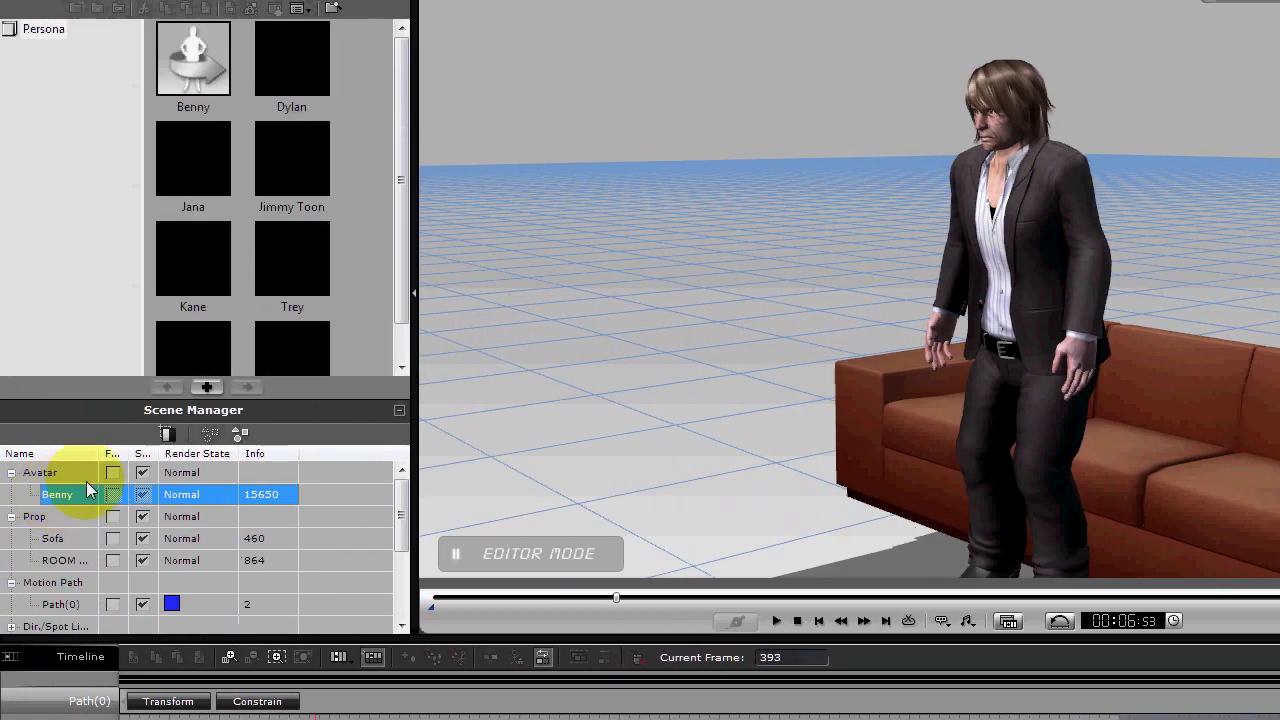
right_click(895, 233)
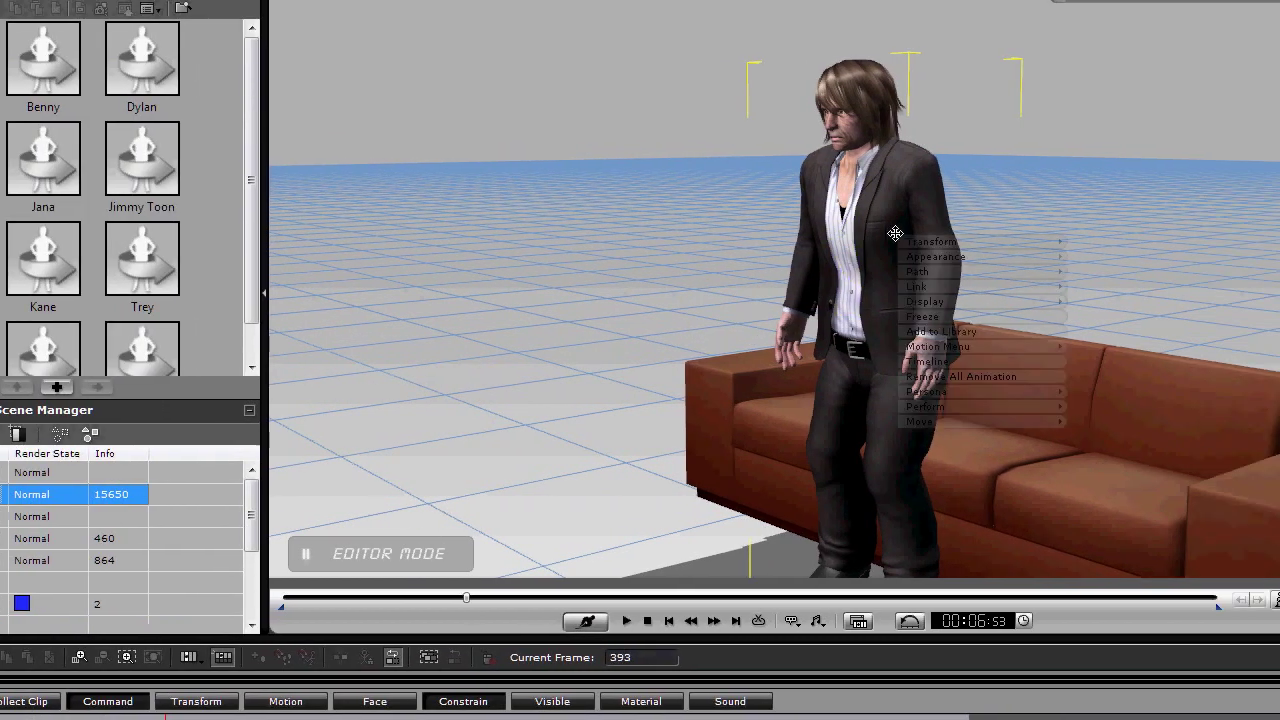
middle_drag(872, 301, 879, 199)
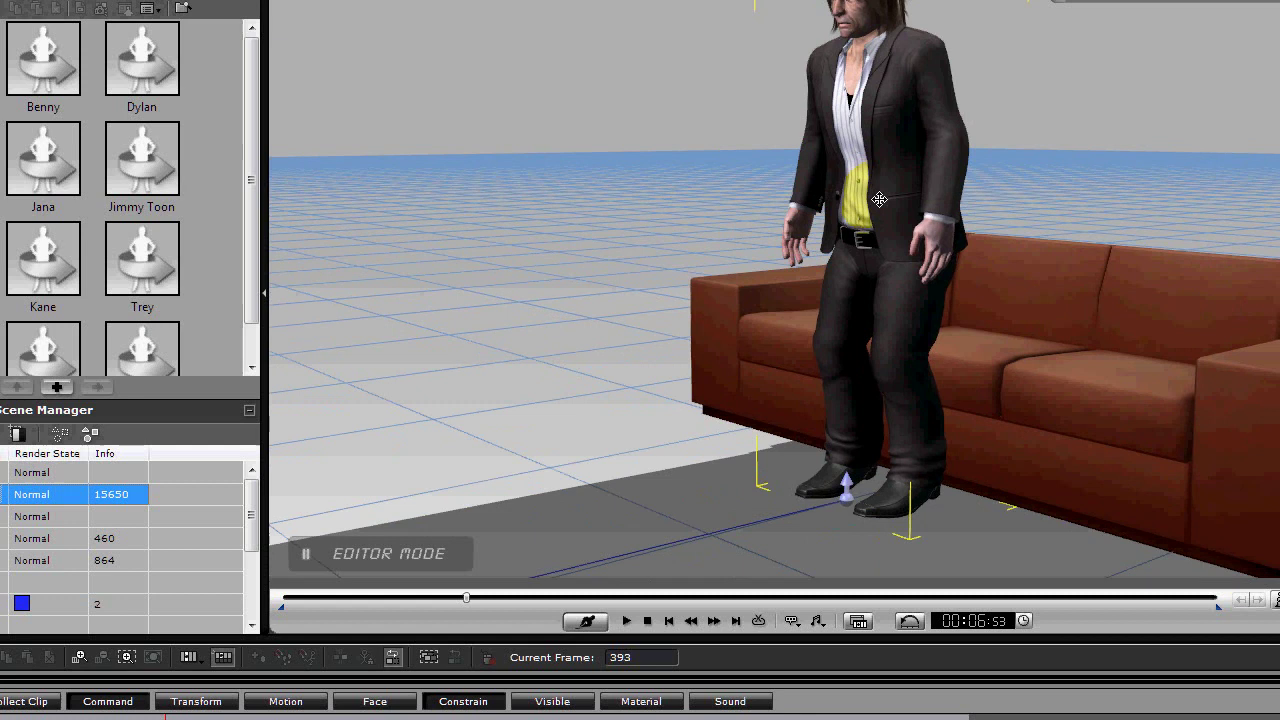
right_click(895, 178)
mouse_move(925, 216)
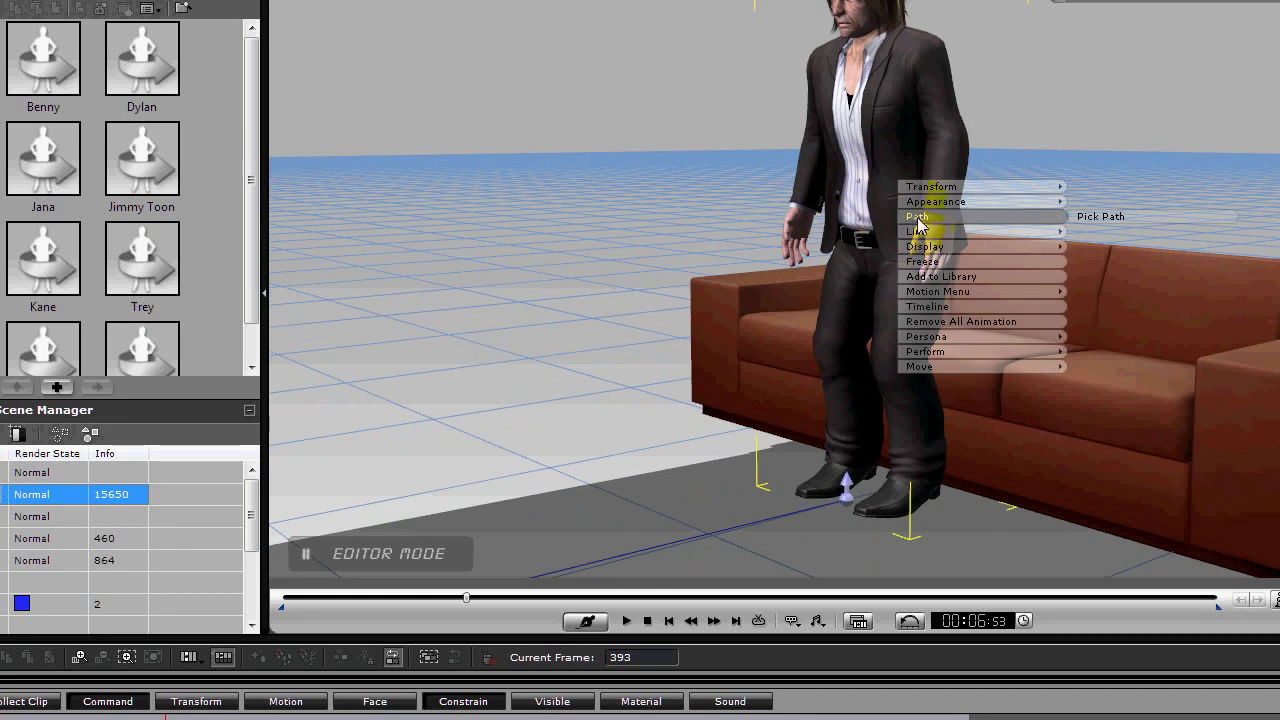
click(1015, 216)
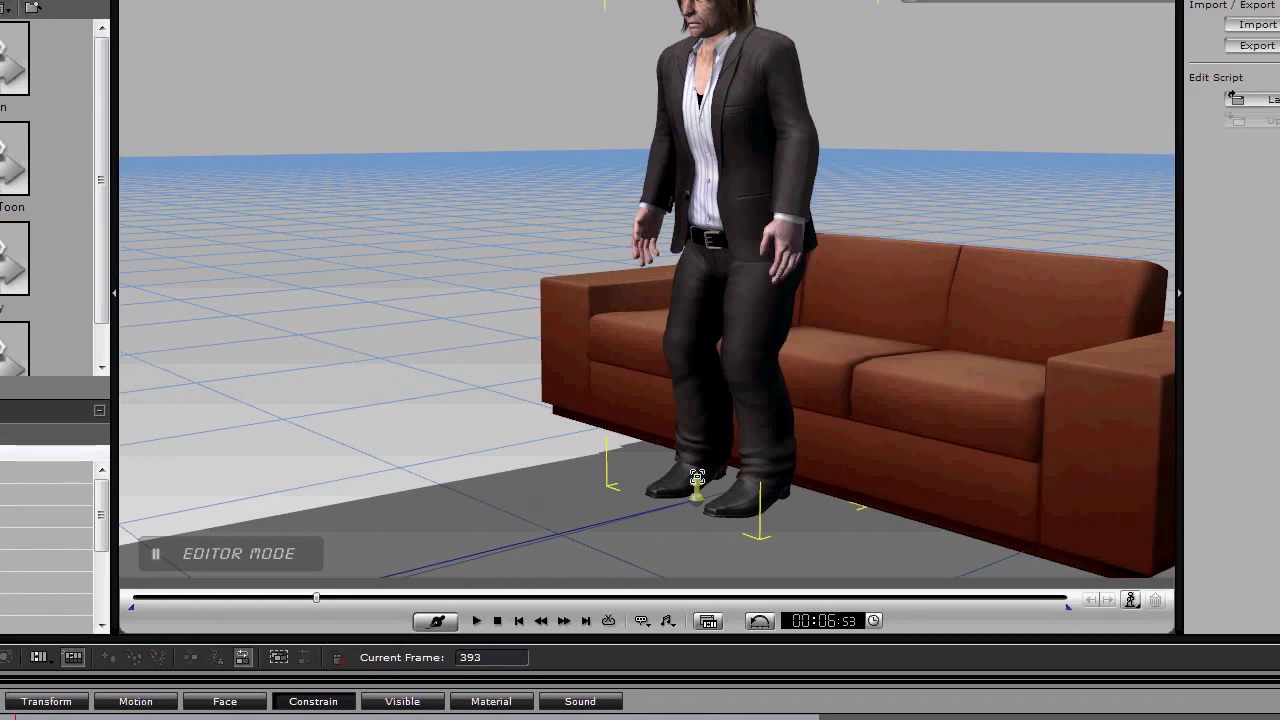
drag(698, 495, 712, 495)
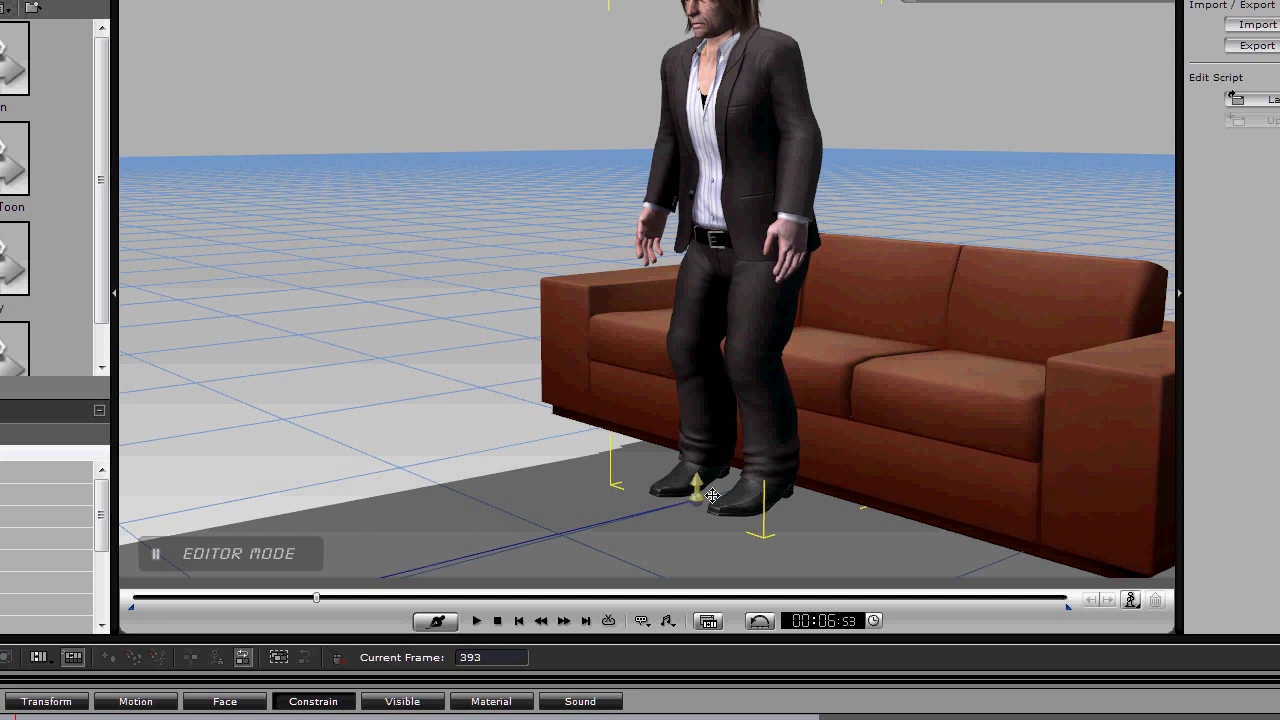
- Play the animation from about frame 393 to past the second Walk_Forward clip to check the actor's movement on the path
middle_drag(811, 479, 728, 500)
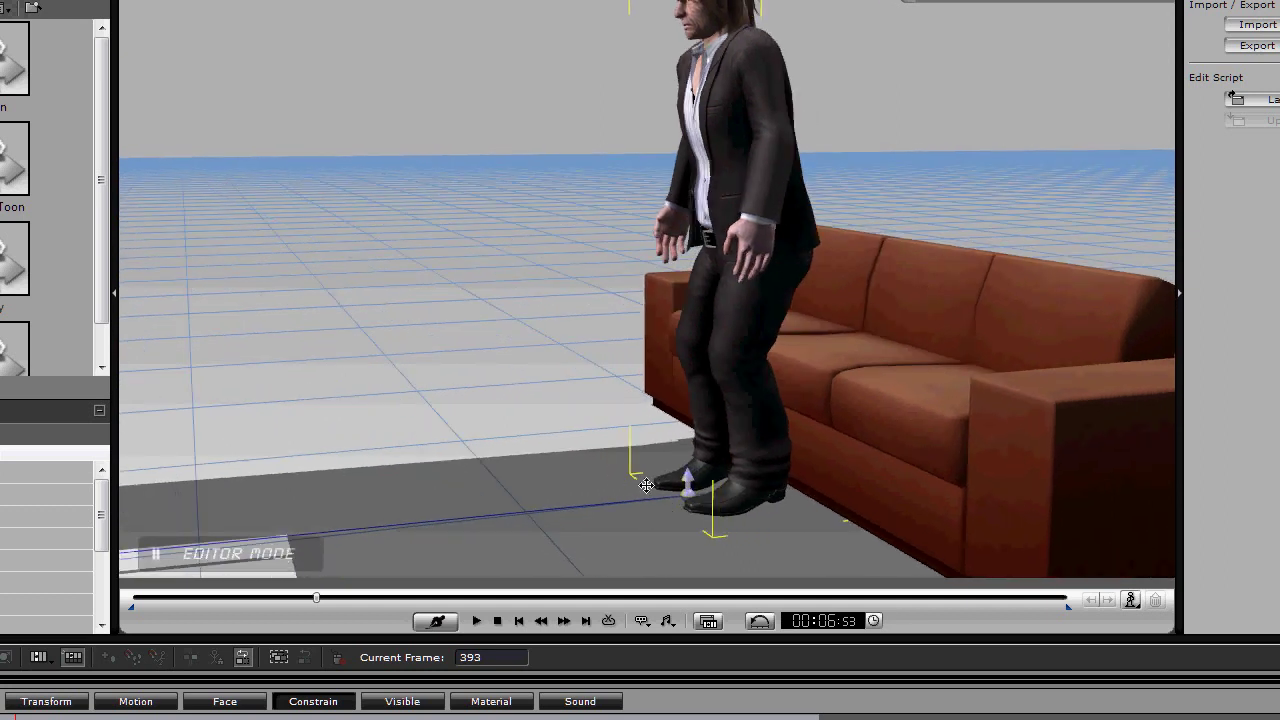
middle_drag(646, 485, 672, 462)
scroll(672, 460, down, 3)
middle_drag(614, 393, 763, 409)
scroll(787, 396, down, 3)
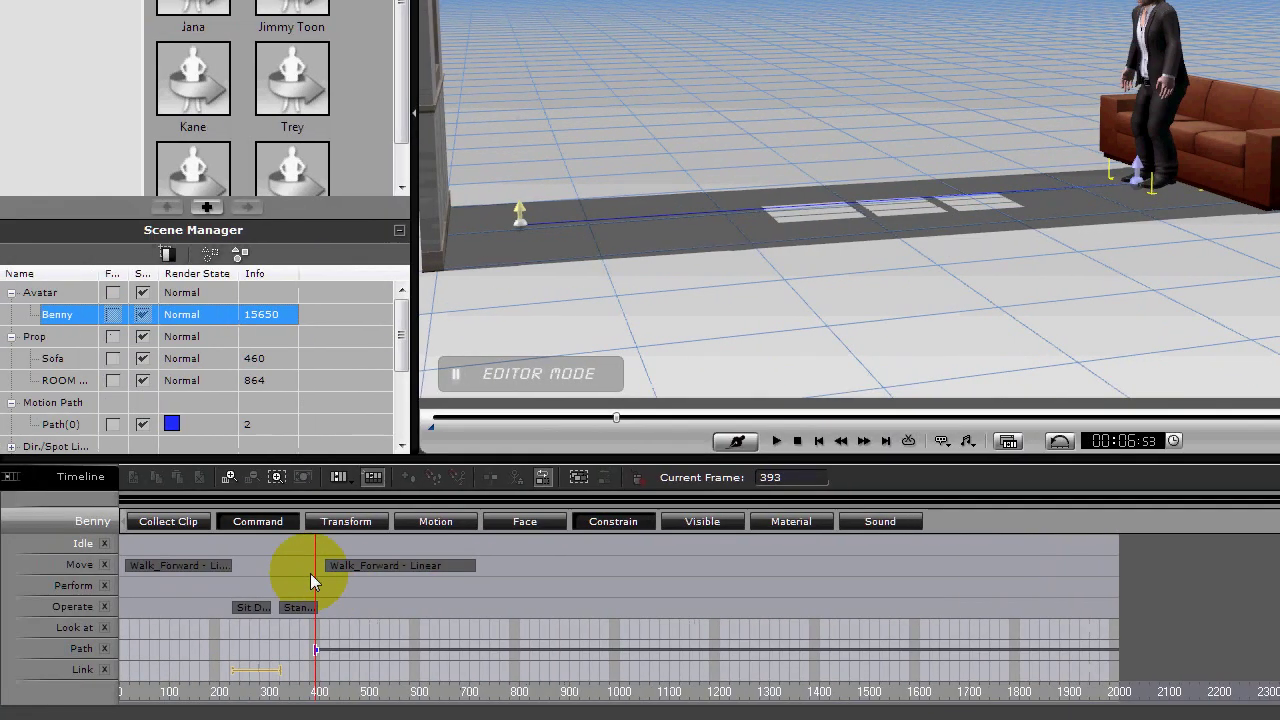
click(310, 573)
key(space)
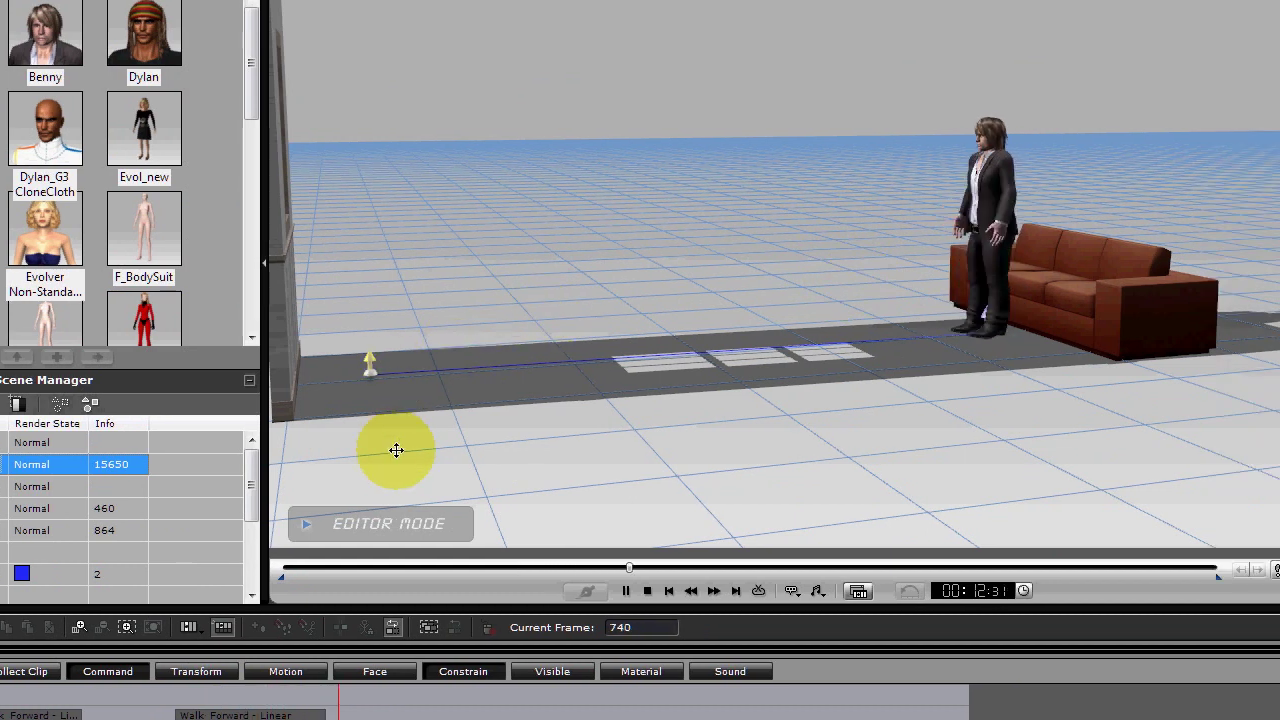
key(space)
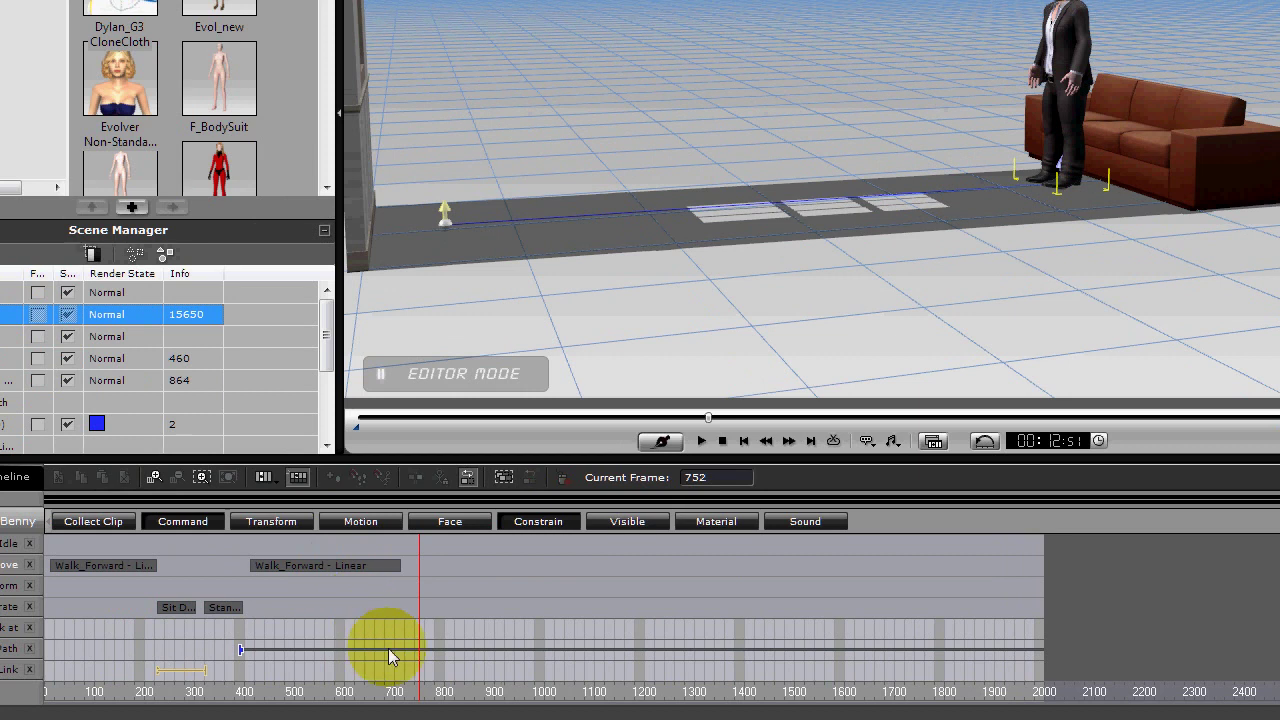
- At frame 697, attach the actor to the path's end point near the wall with Pick Path
click(381, 592)
click(392, 591)
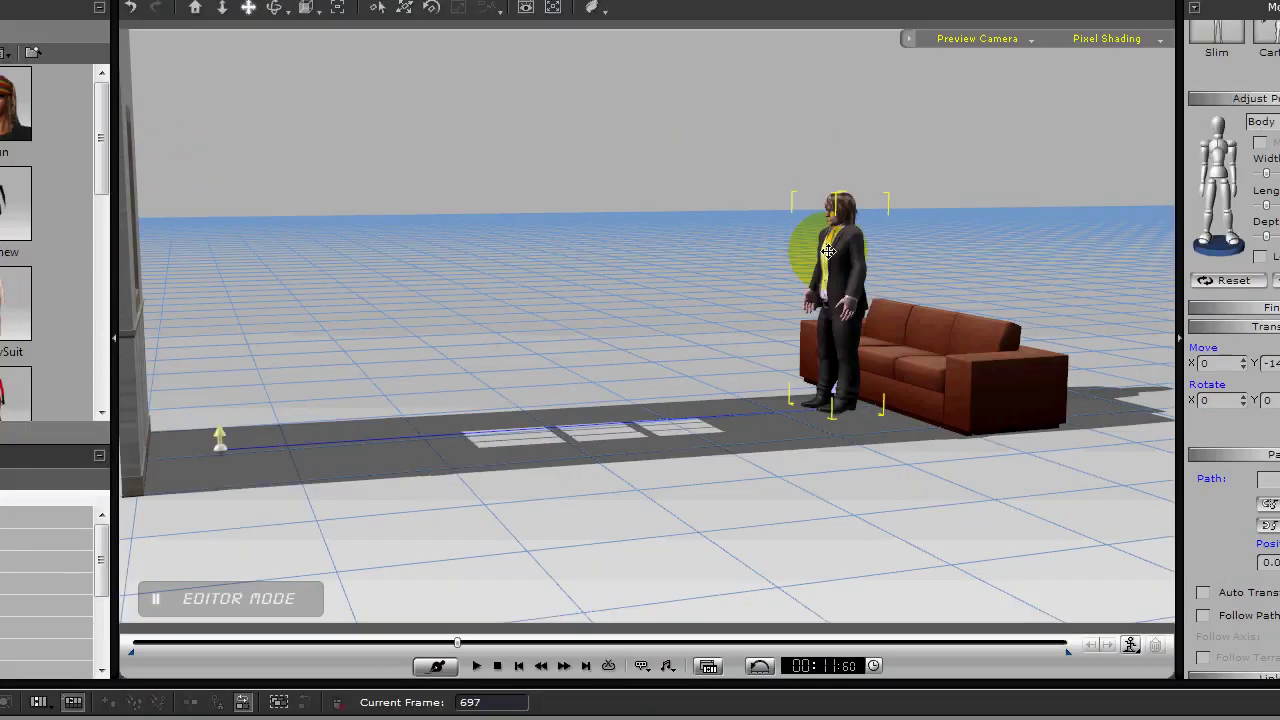
right_click(910, 178)
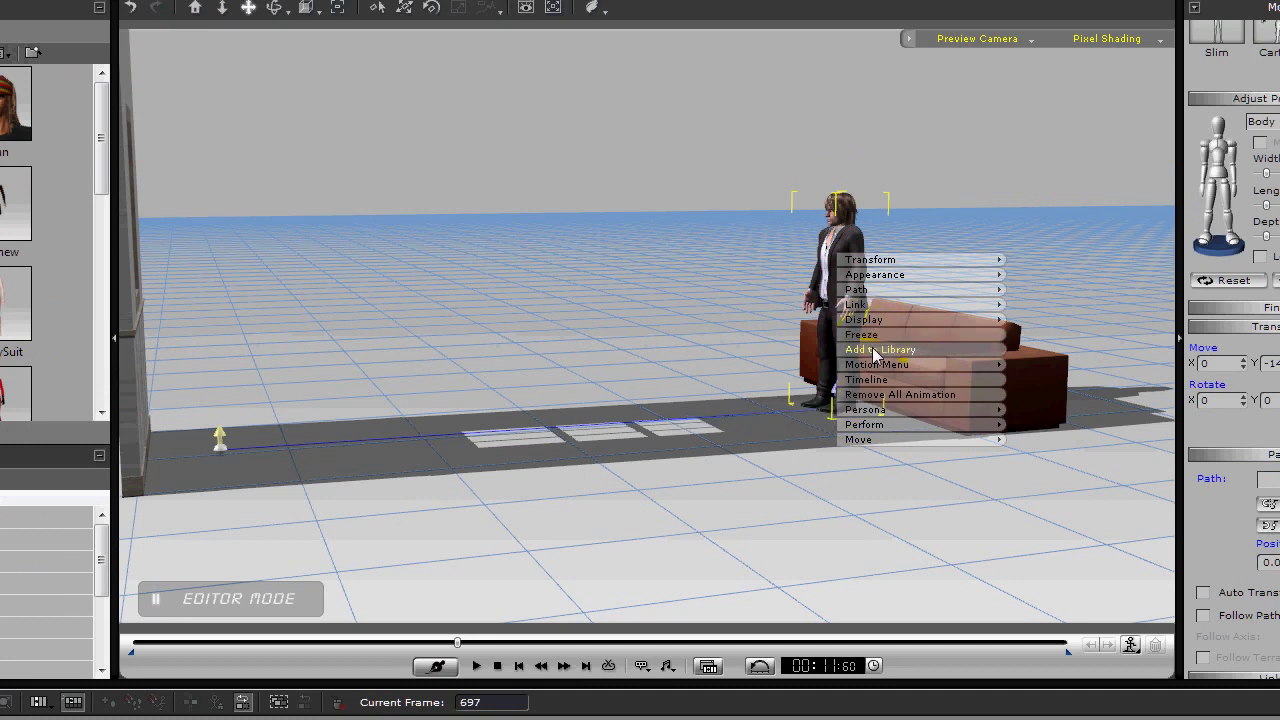
mouse_move(873, 305)
mouse_move(835, 289)
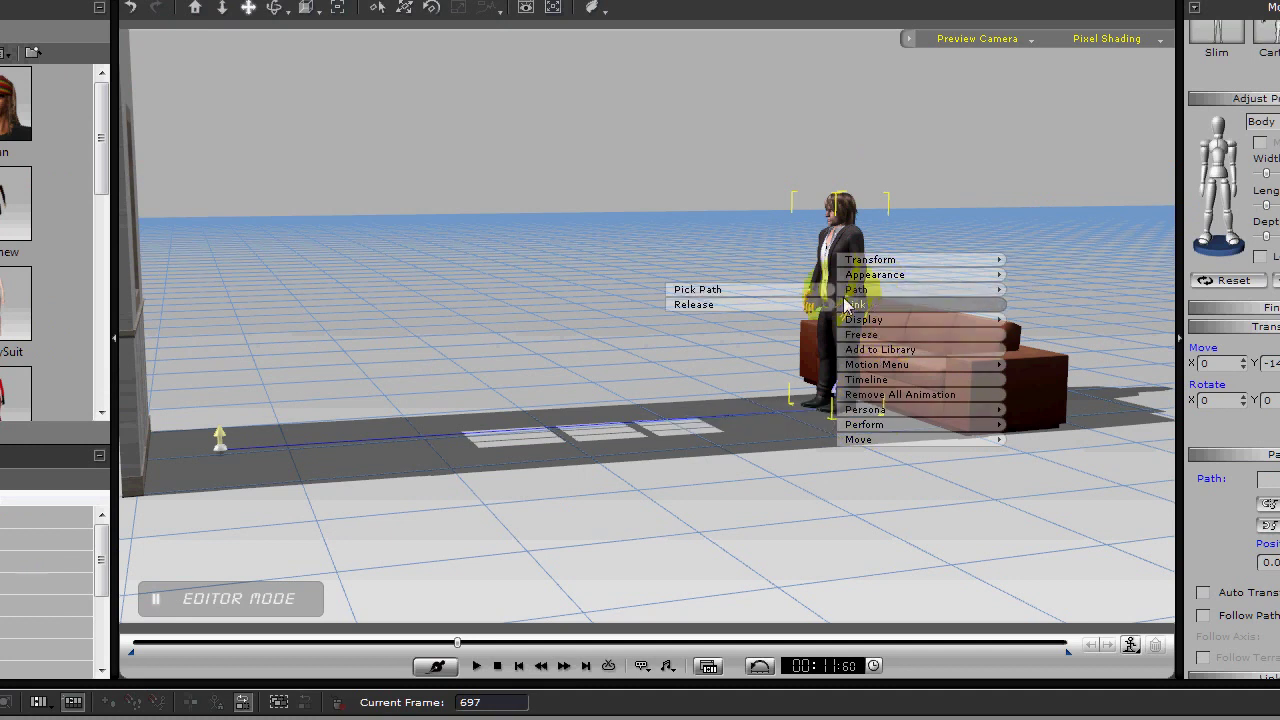
click(748, 300)
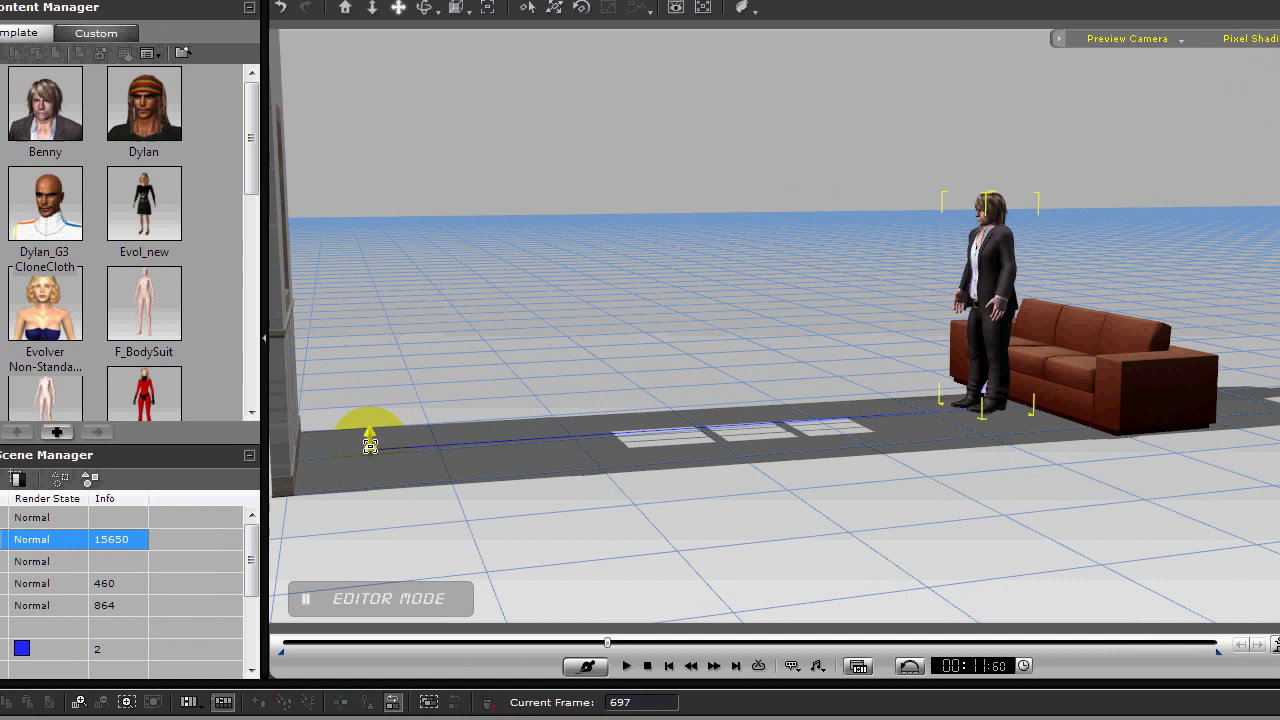
click(370, 445)
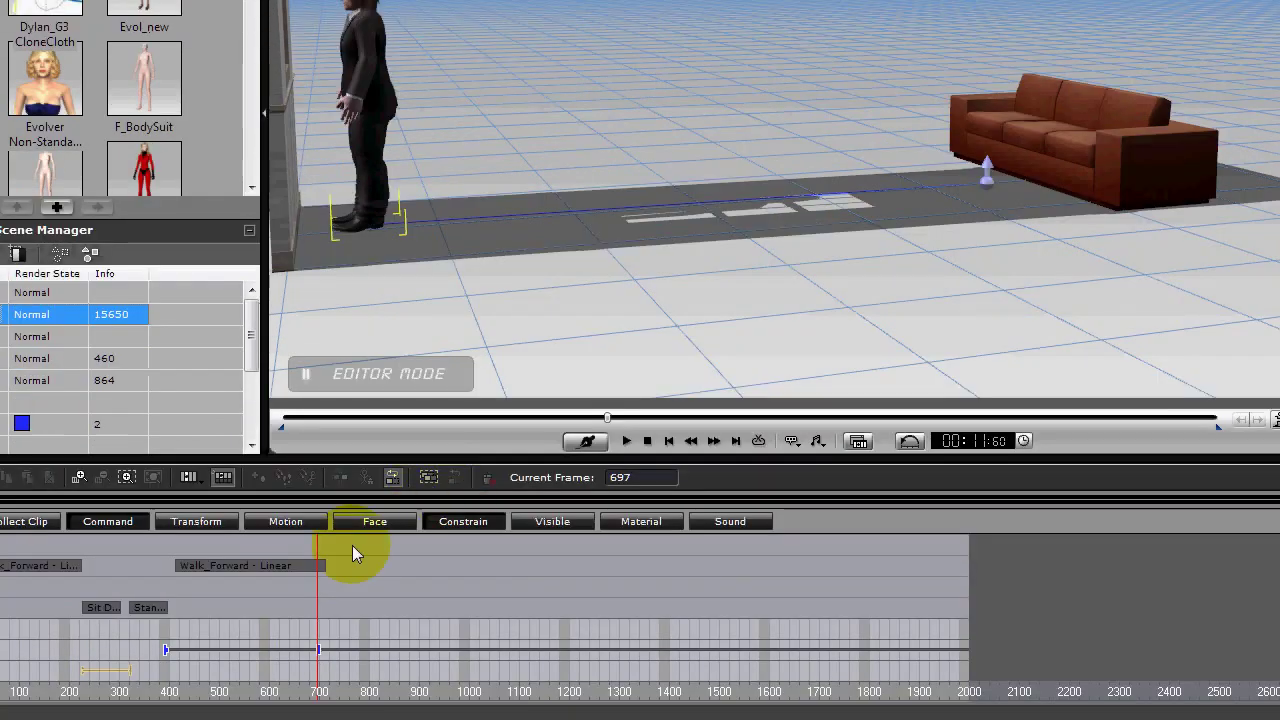
- Play the second walk from its start to past the clip's end to check how the actor reaches the wall
click(171, 572)
key(space)
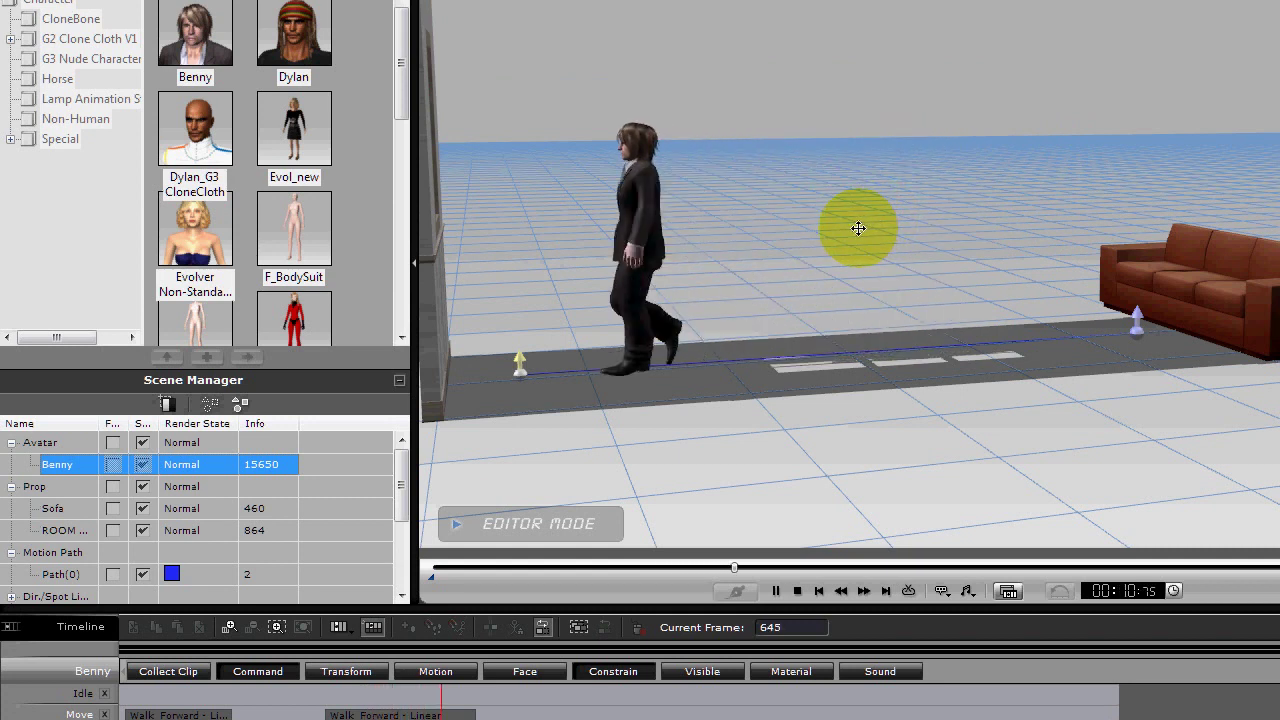
key(space)
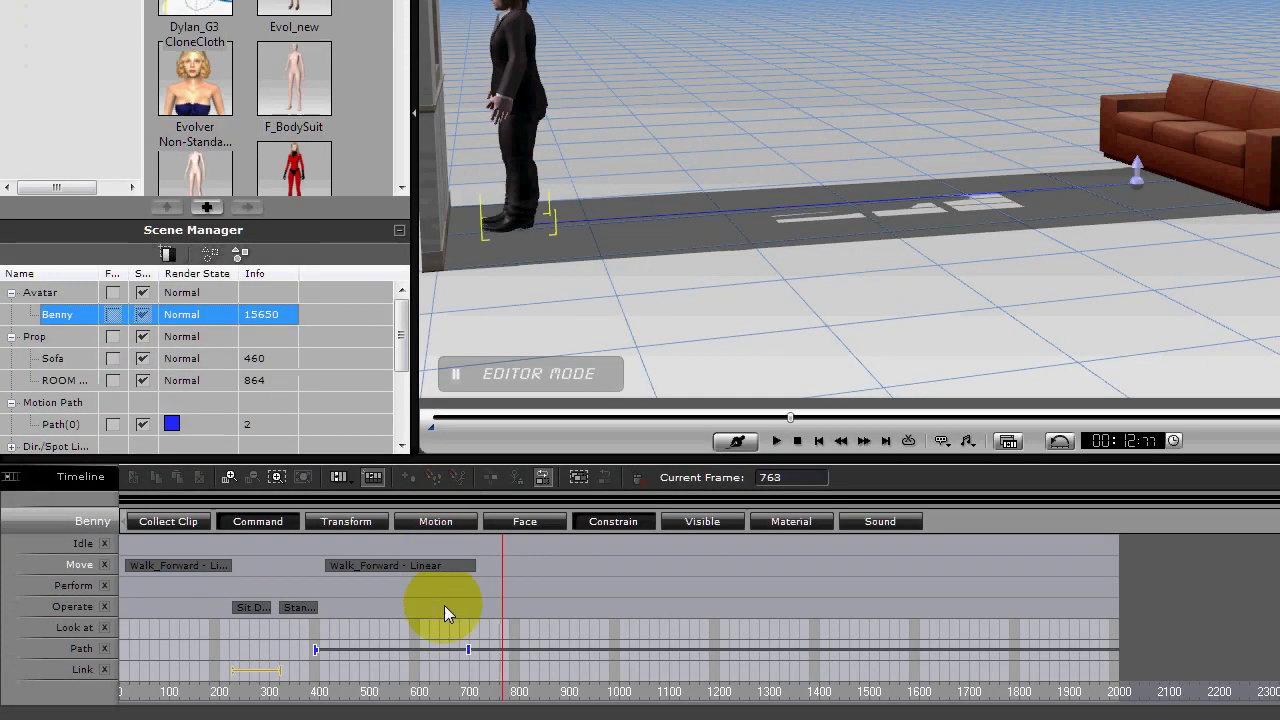
- Move the actor's second Path key slightly earlier, before the Walk_Forward clip ends, and play the walk again
click(468, 653)
key(space)
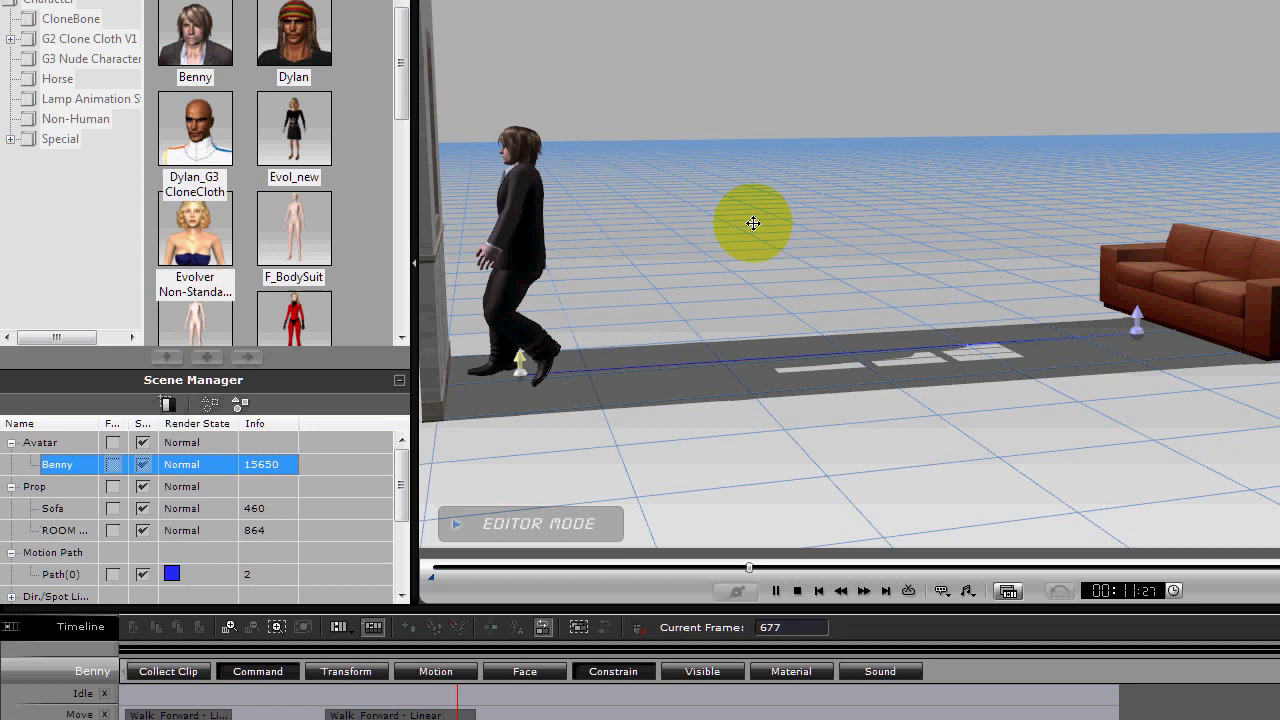
key(space)
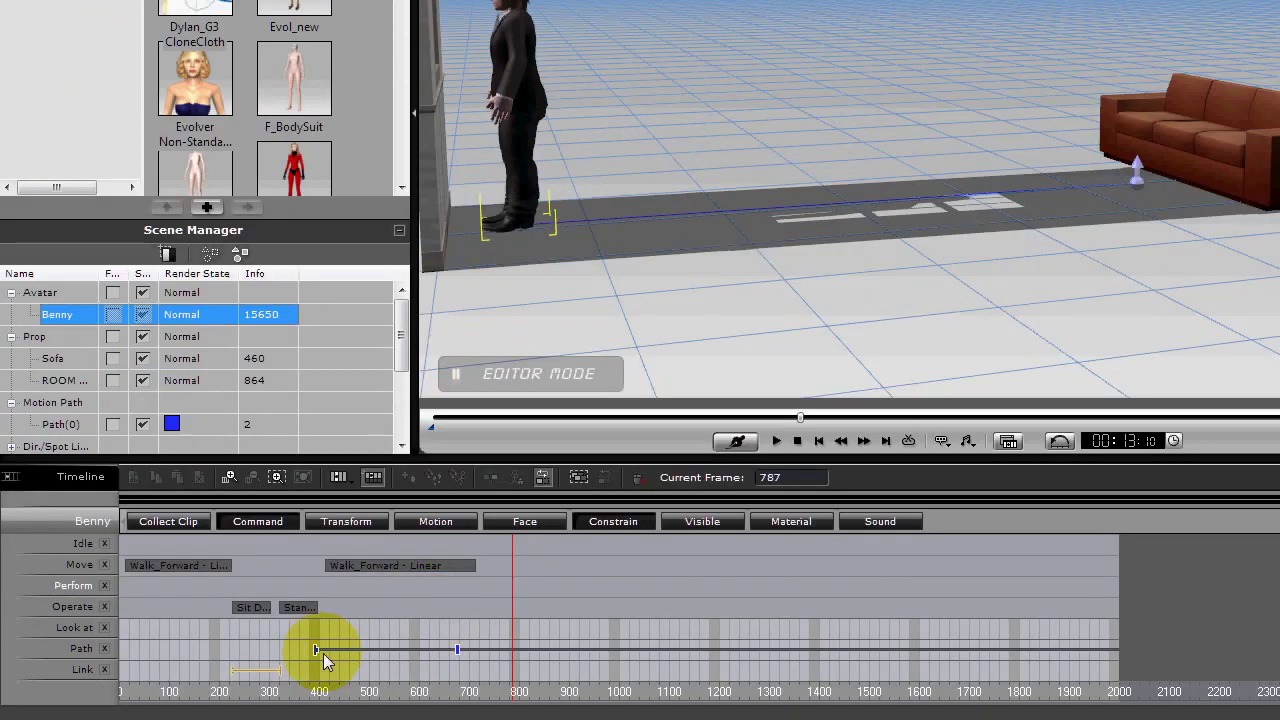
- Play the start of the second walk from the actor's first Path key to check for sliding at the sofa
click(316, 651)
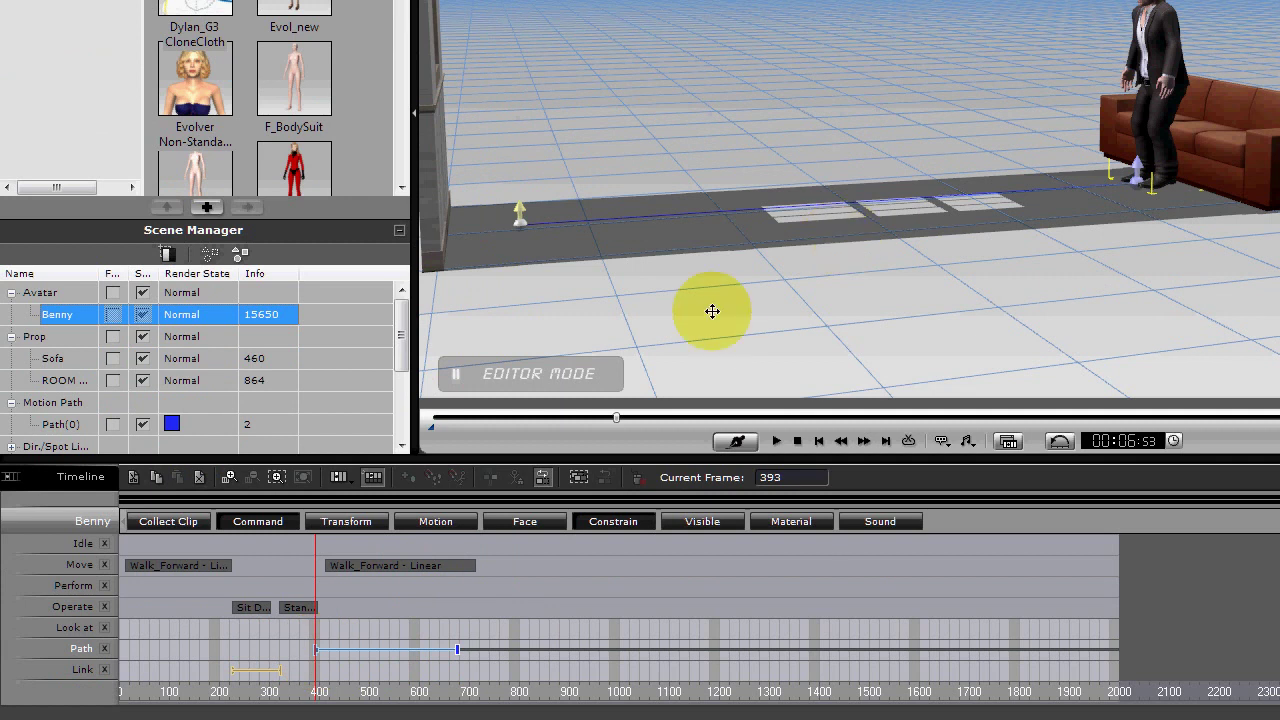
key(space)
key(space)
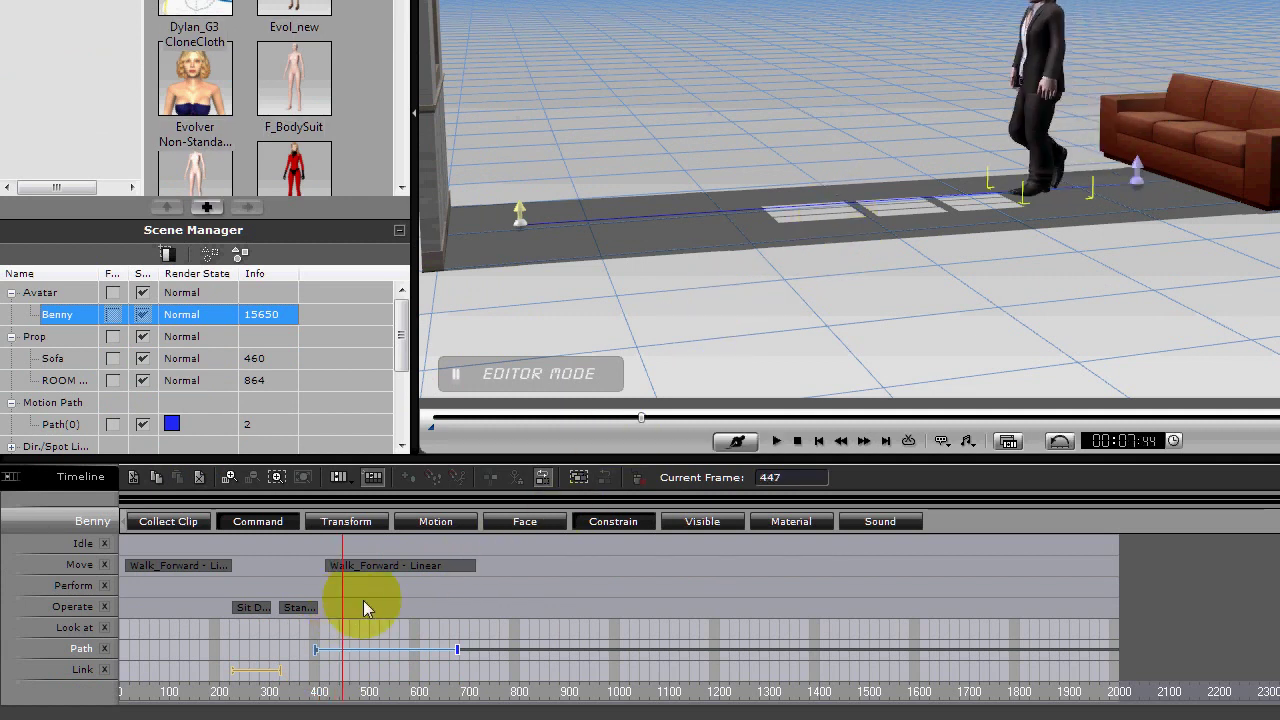
- Move the actor's first Path key later to about frame 435 and replay the start of the walk
drag(313, 652, 337, 649)
click(313, 650)
key(space)
key(space)
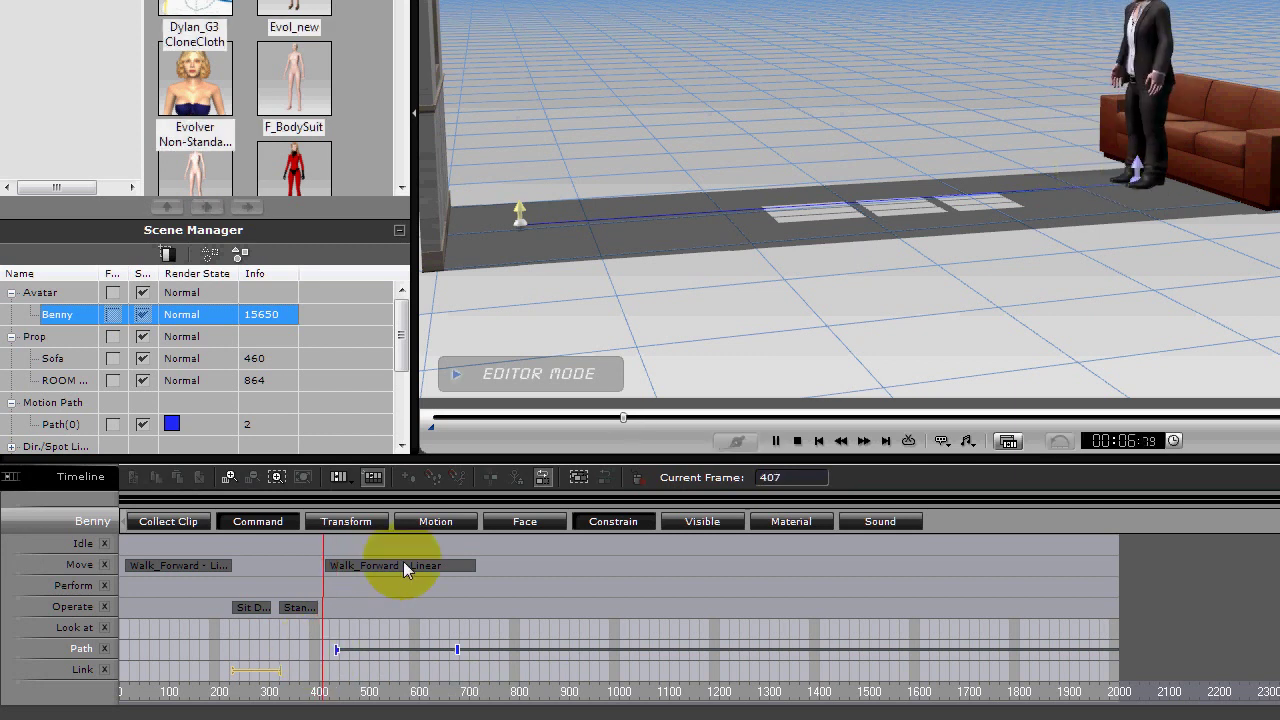
- Move the actor's first Path key further along to about frame 453 and replay the walk's start
click(340, 649)
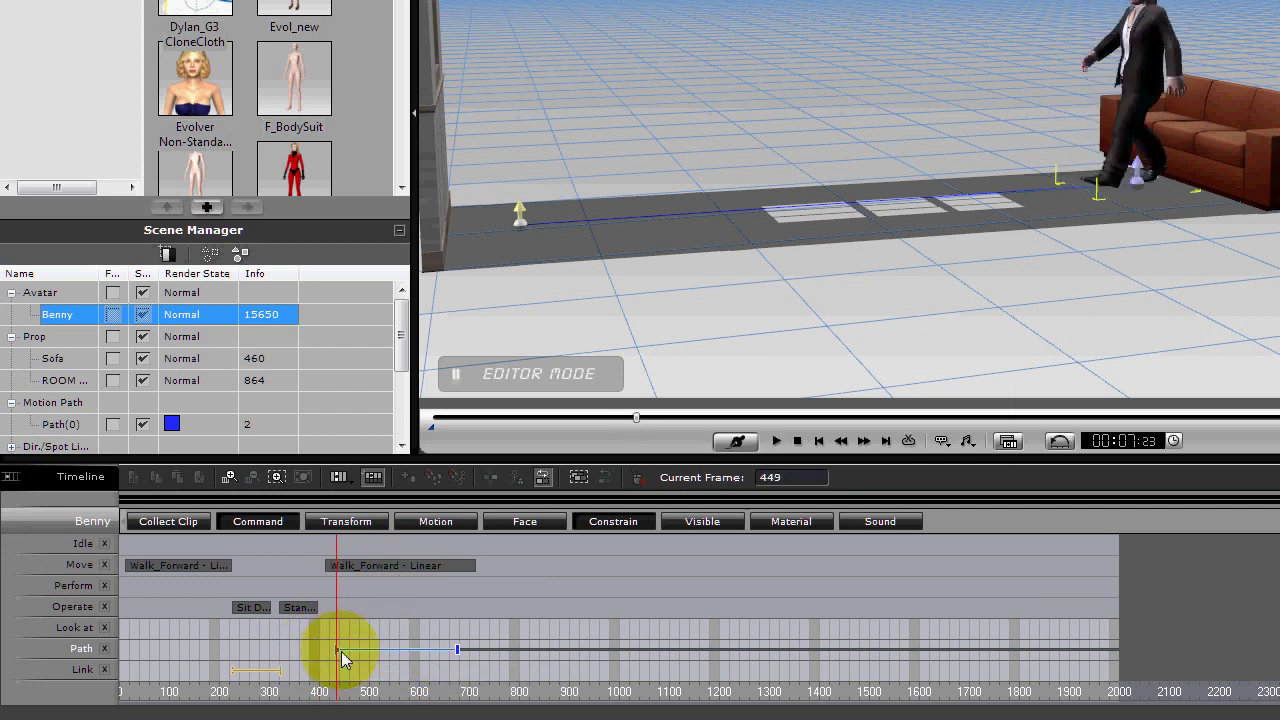
drag(344, 650, 352, 650)
click(326, 650)
key(space)
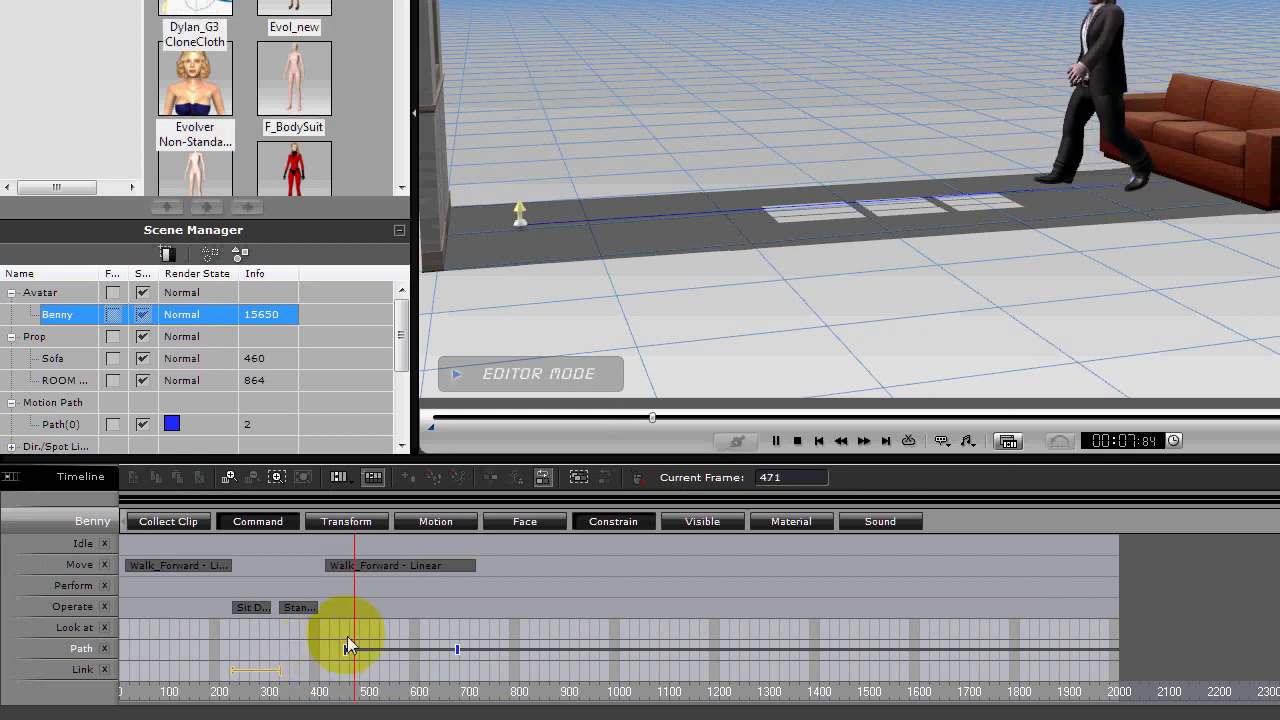
key(space)
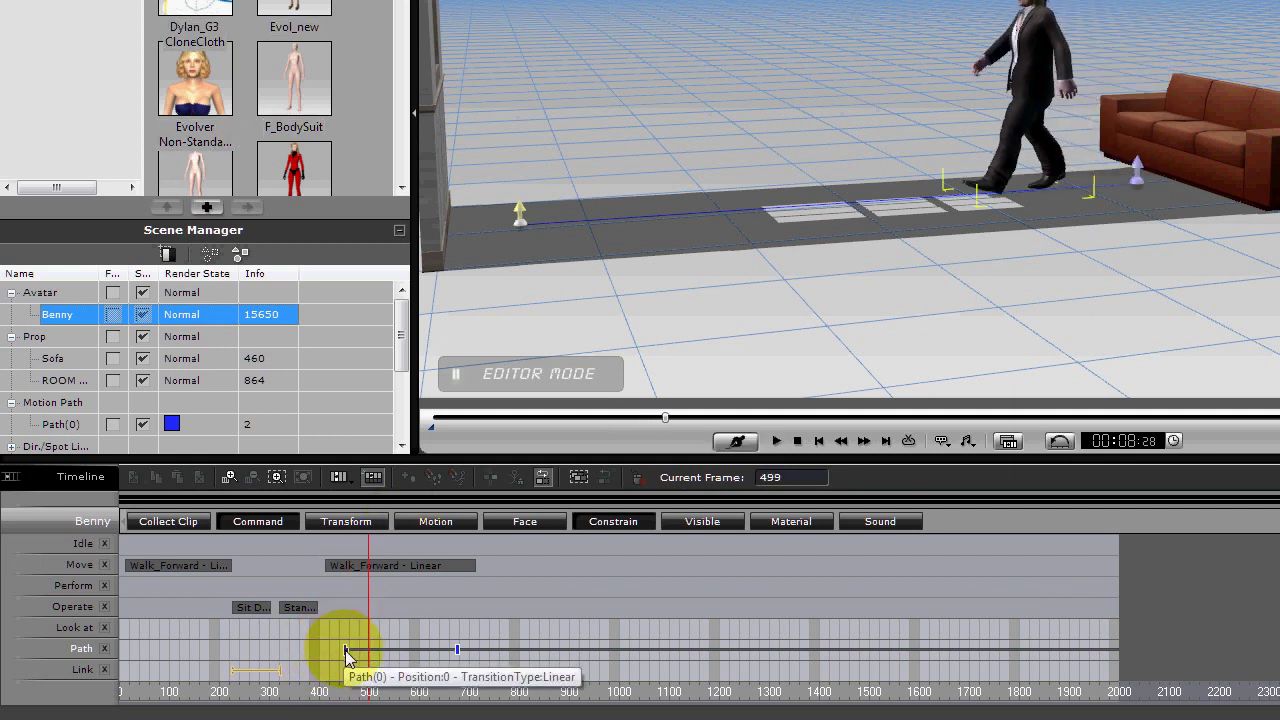
- Move the first Path key back to about frame 442 and replay the walk's start
drag(345, 650, 338, 650)
click(325, 650)
key(space)
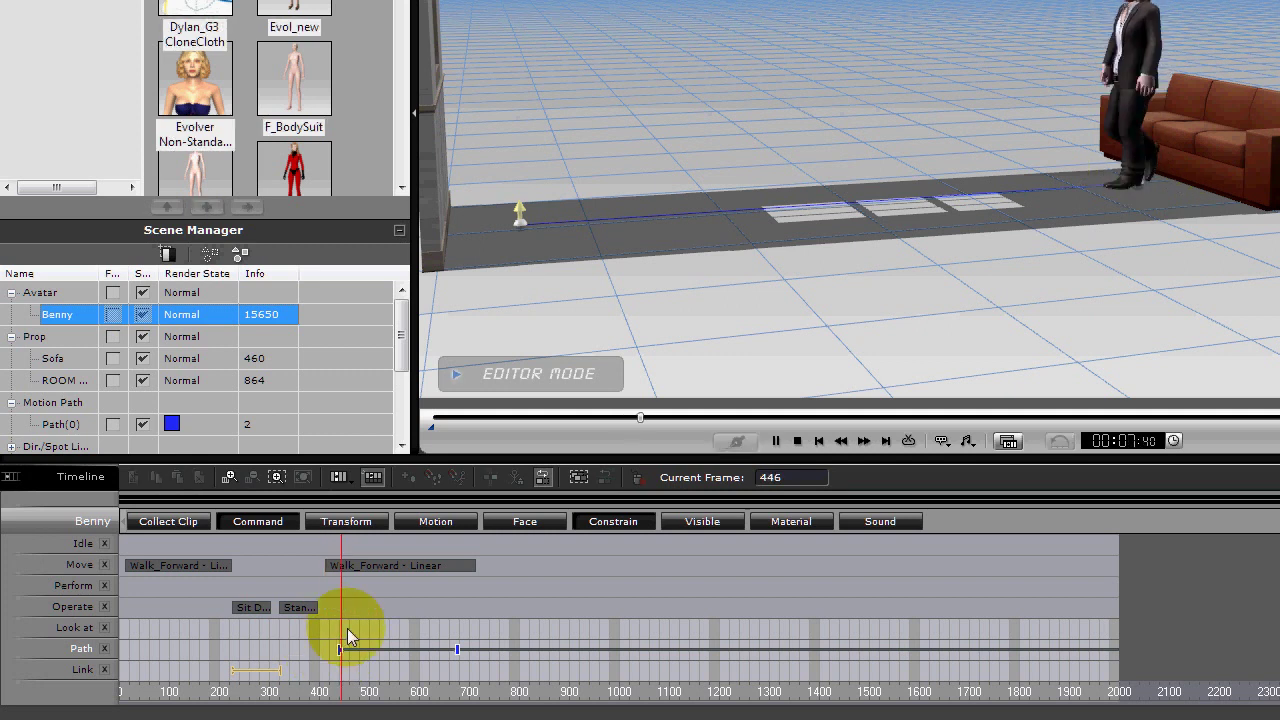
- Set the actor's first Path key to about frame 431 and replay his first steps away from the sofa
click(340, 650)
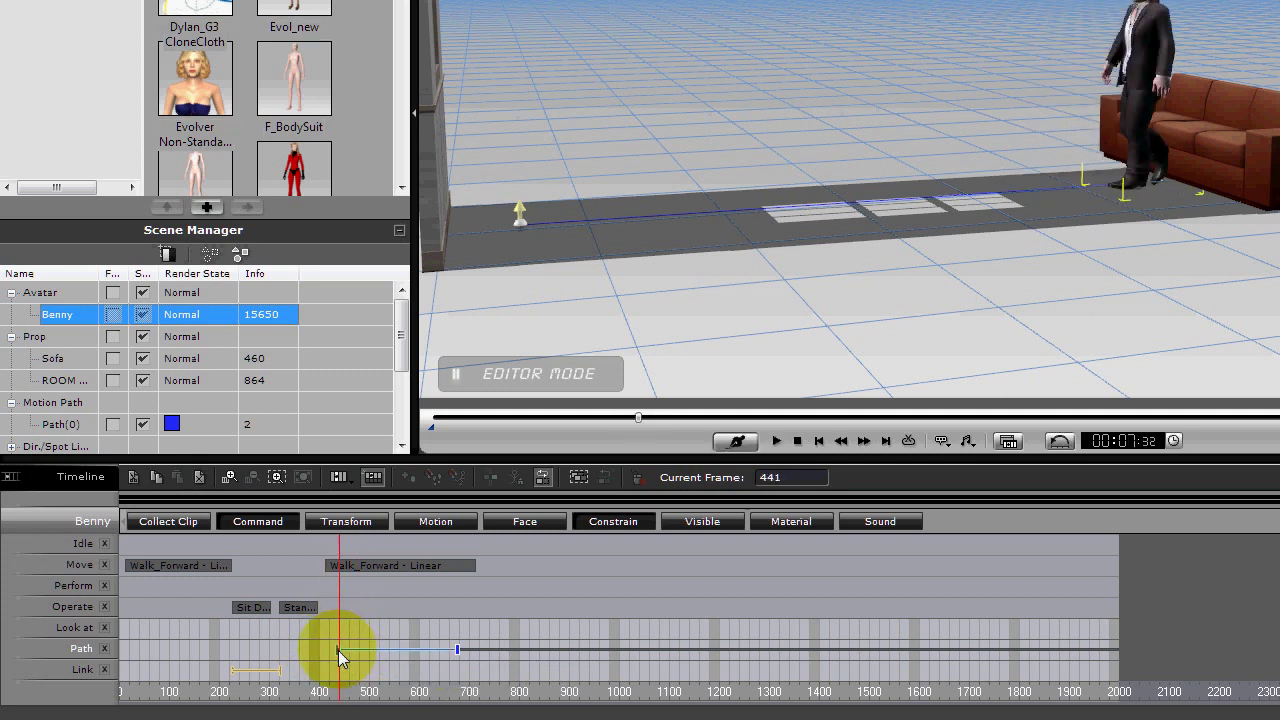
click(320, 650)
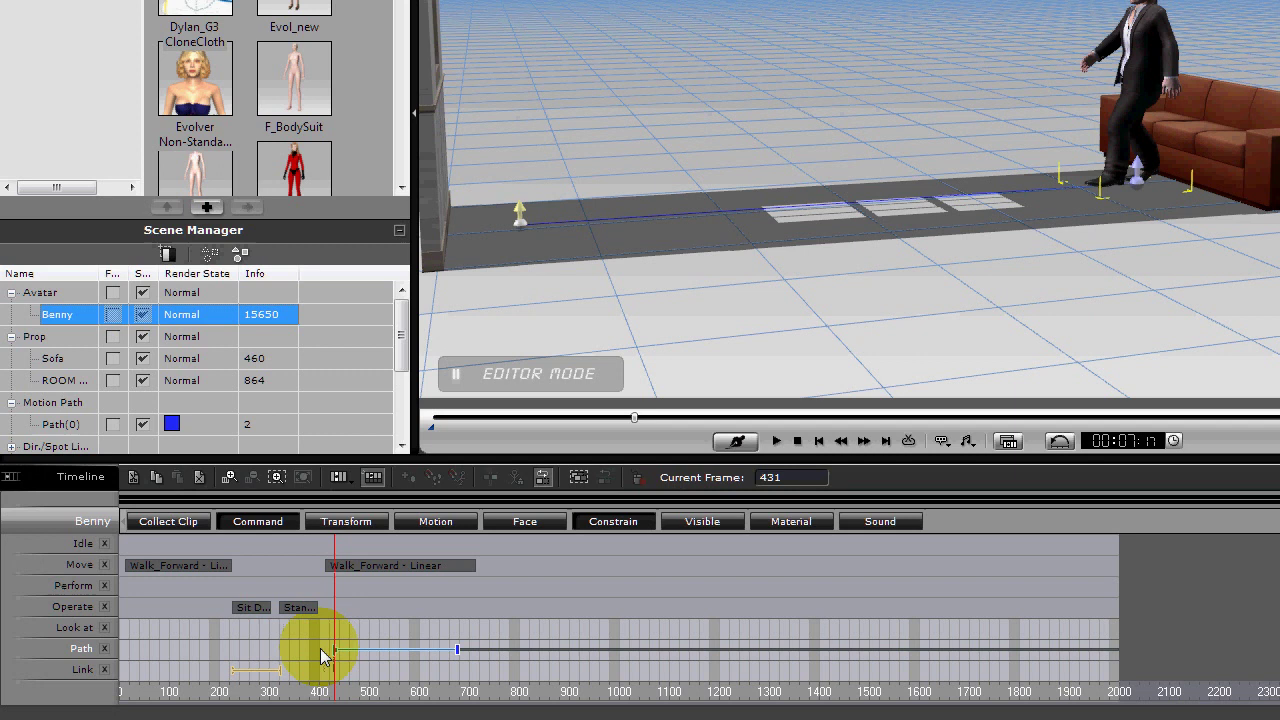
key(space)
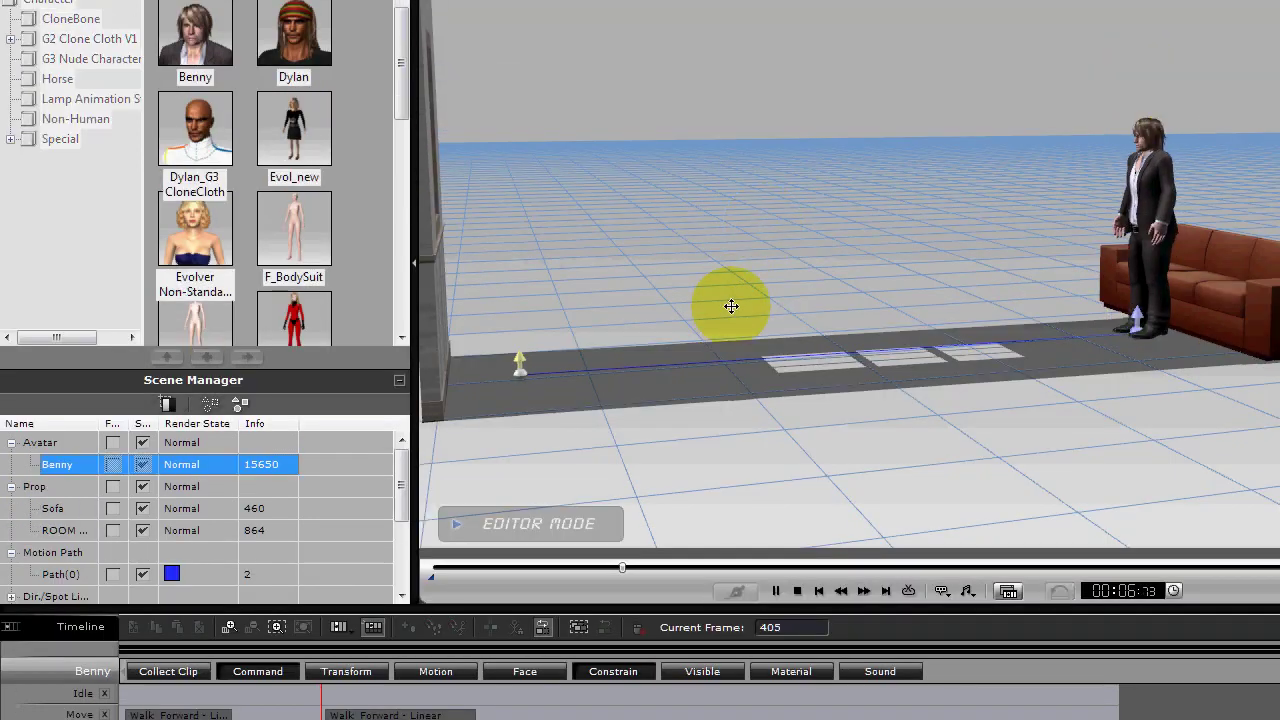
key(space)
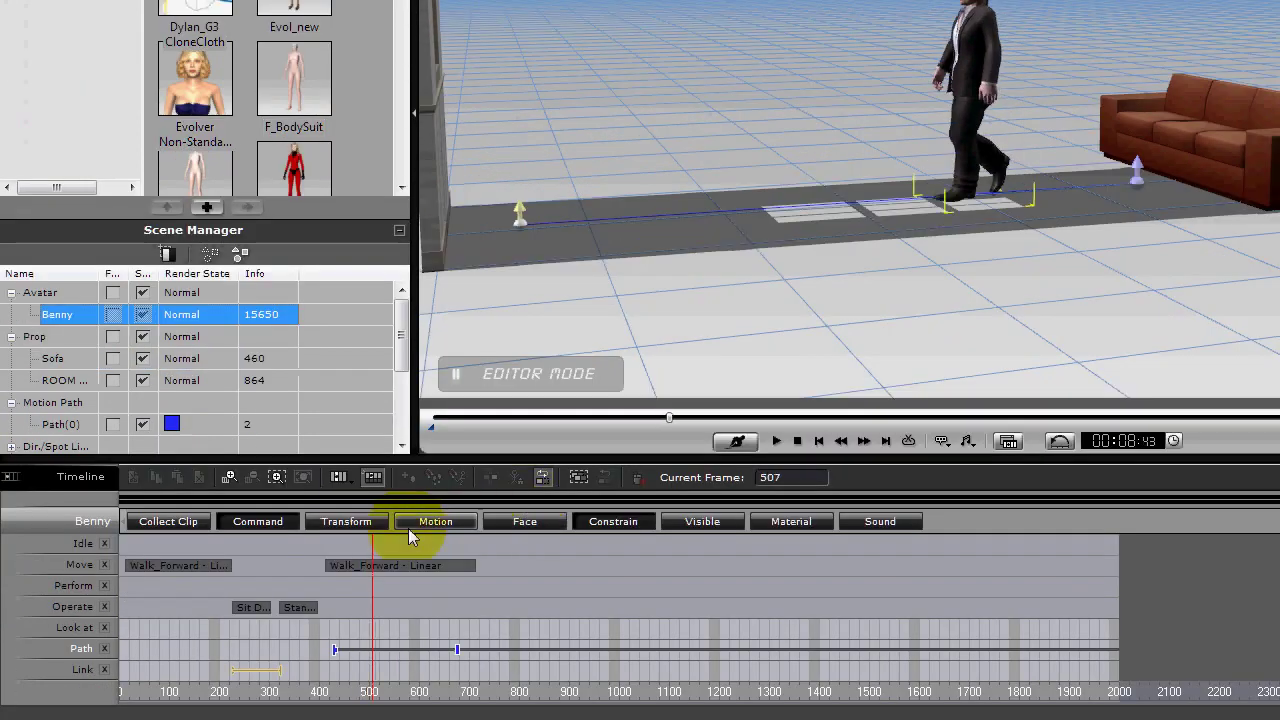
- Play the full second walk from before the first Path key to past the Walk_Forward clip's end
click(313, 648)
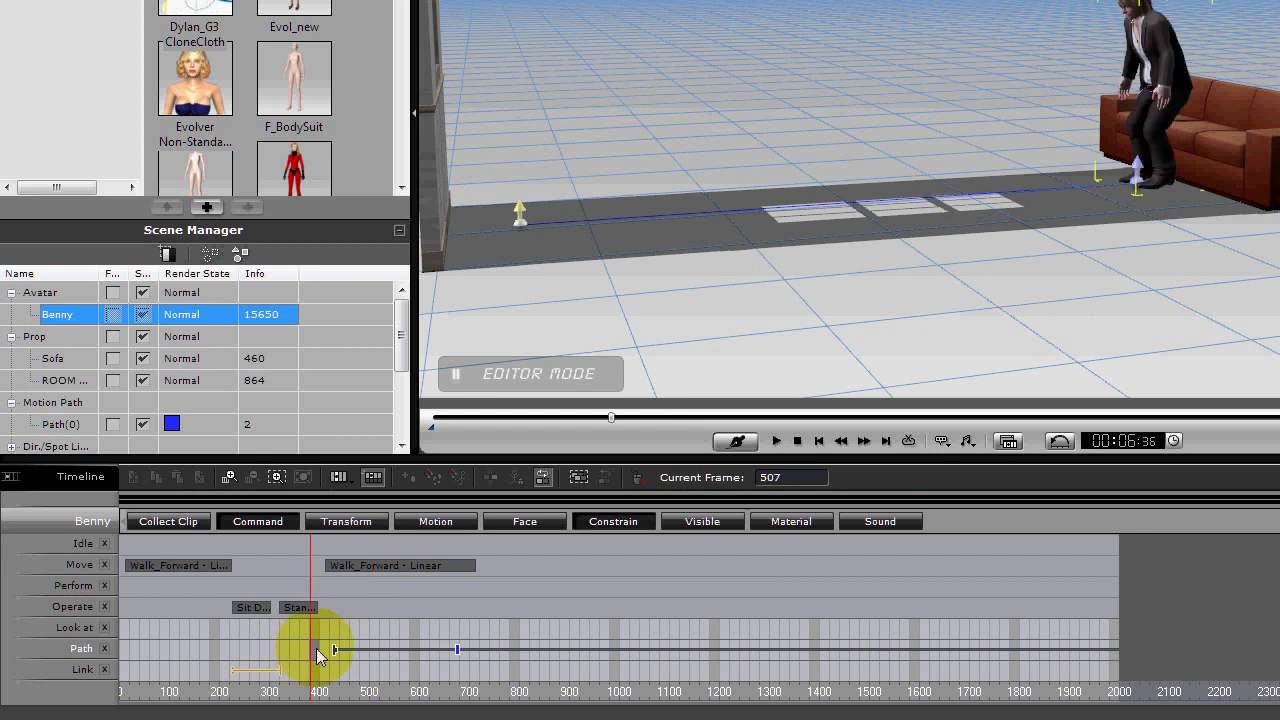
key(space)
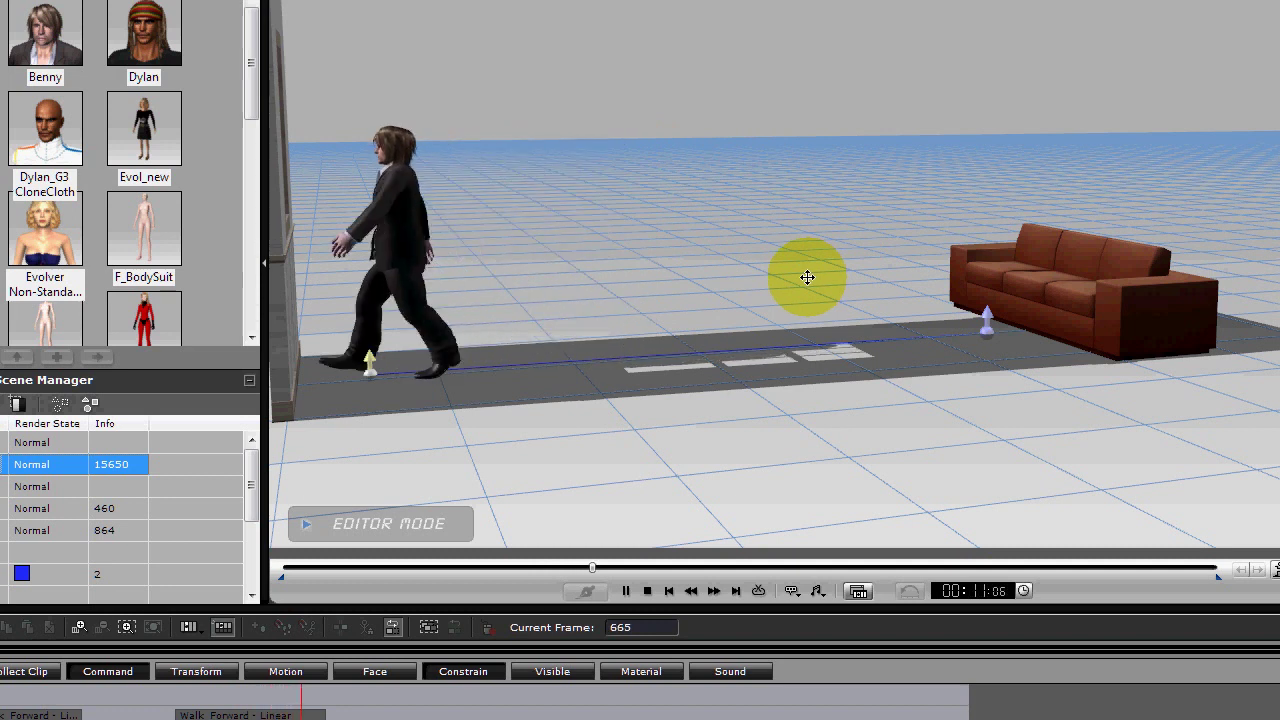
key(space)
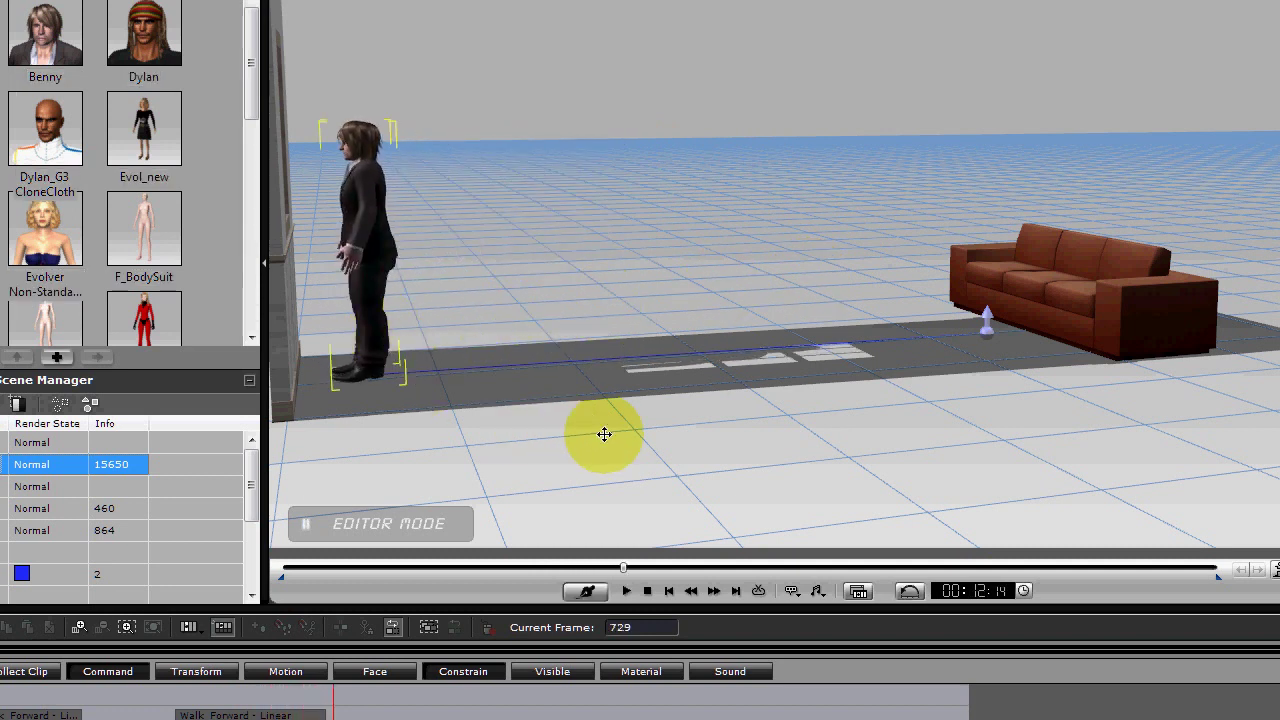
- Delete the second Walk_Forward clip from the actor's Move track
alt+right_drag(604, 434, 471, 480)
alt+drag(477, 450, 633, 443)
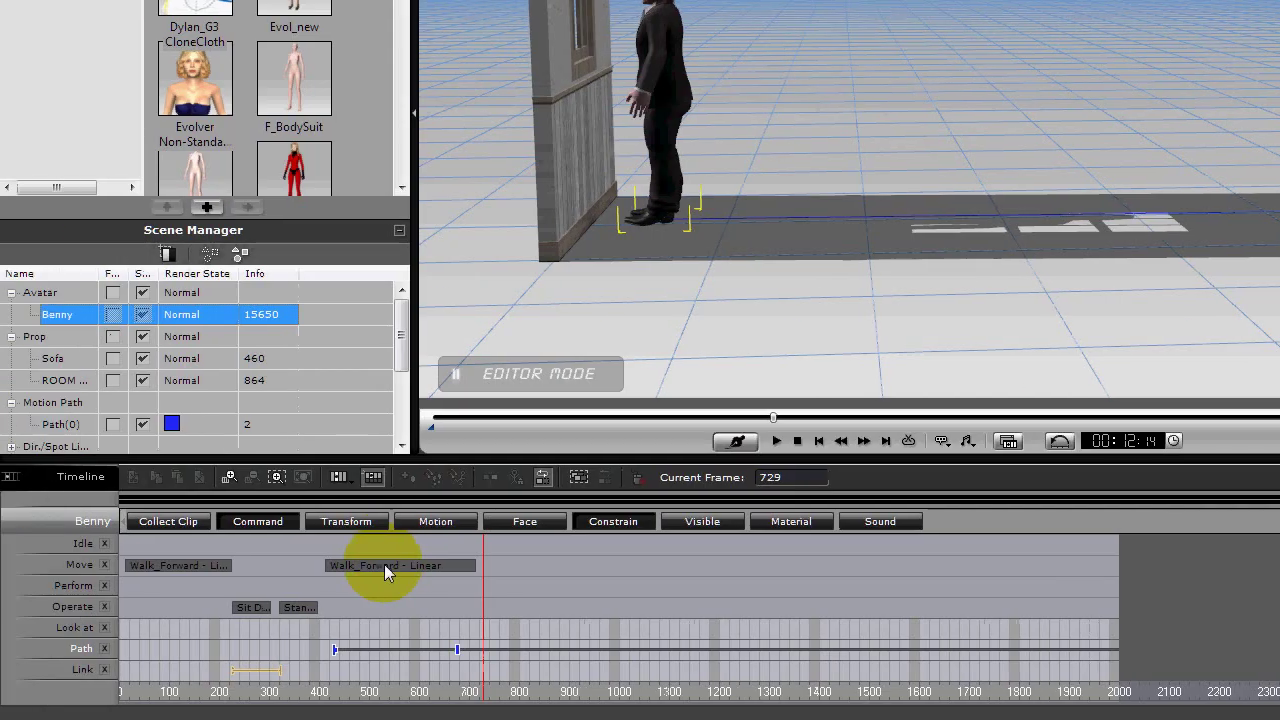
click(238, 714)
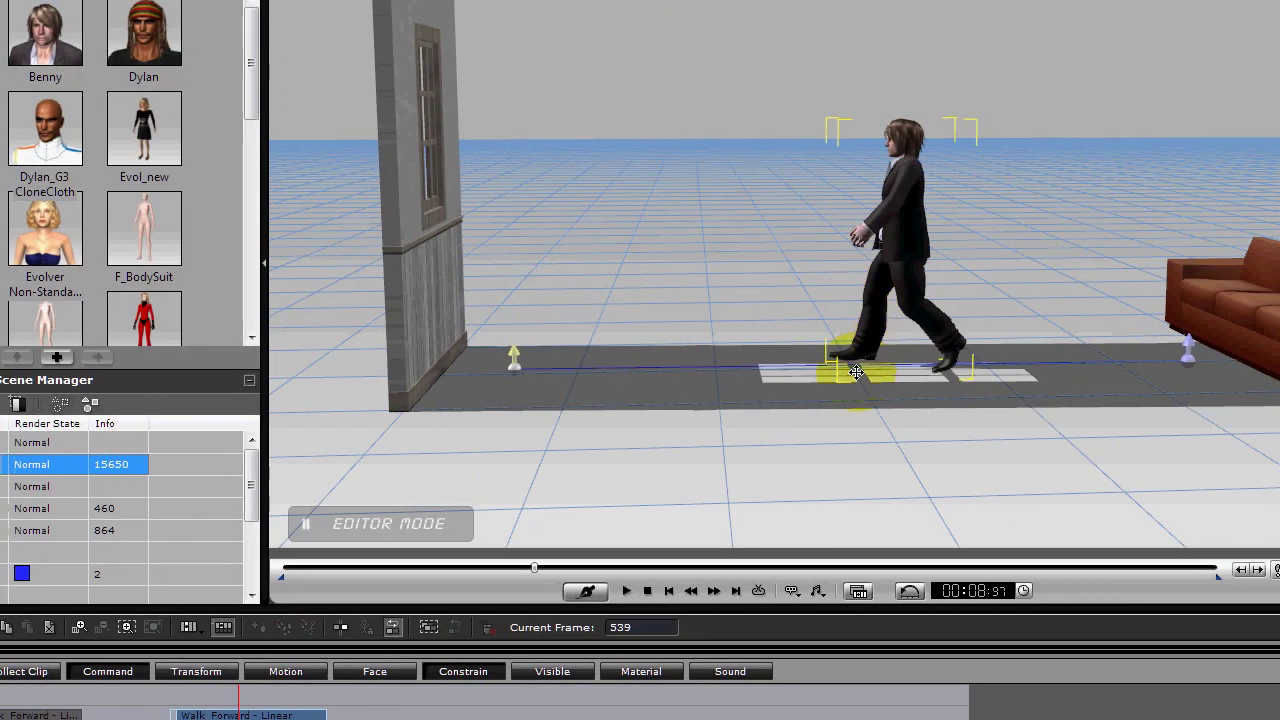
middle_drag(856, 372, 711, 434)
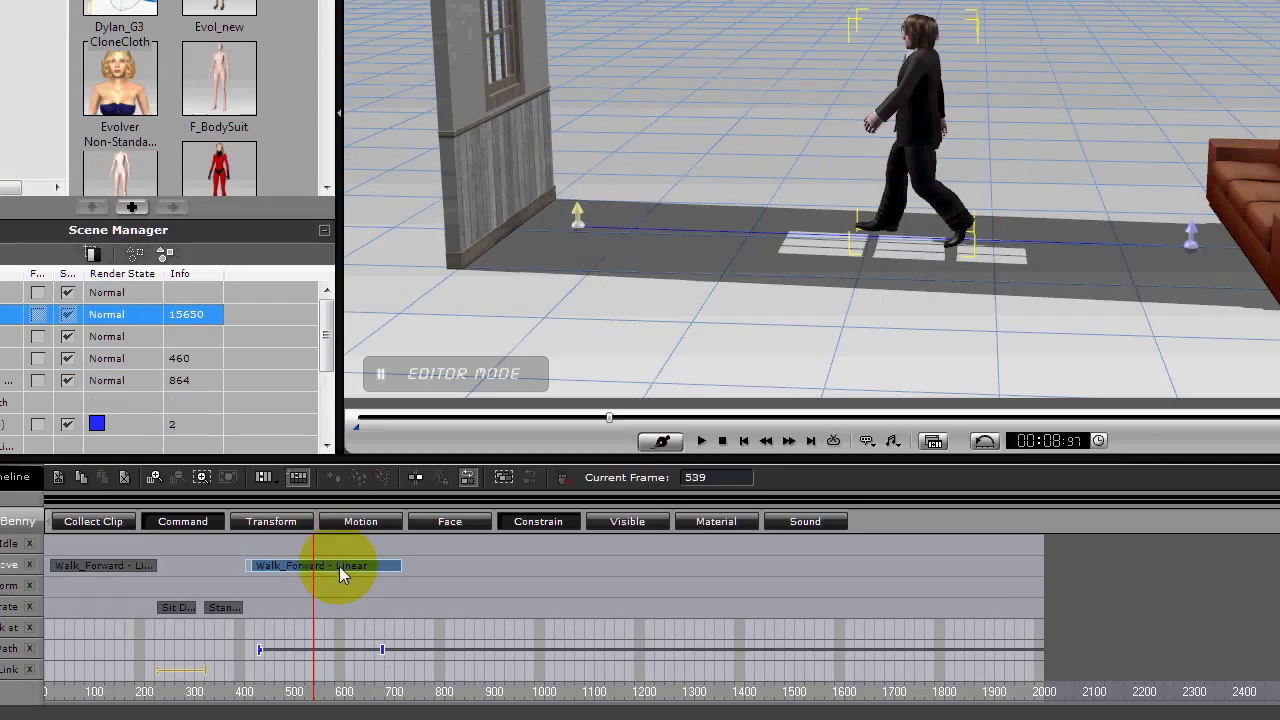
drag(339, 566, 343, 564)
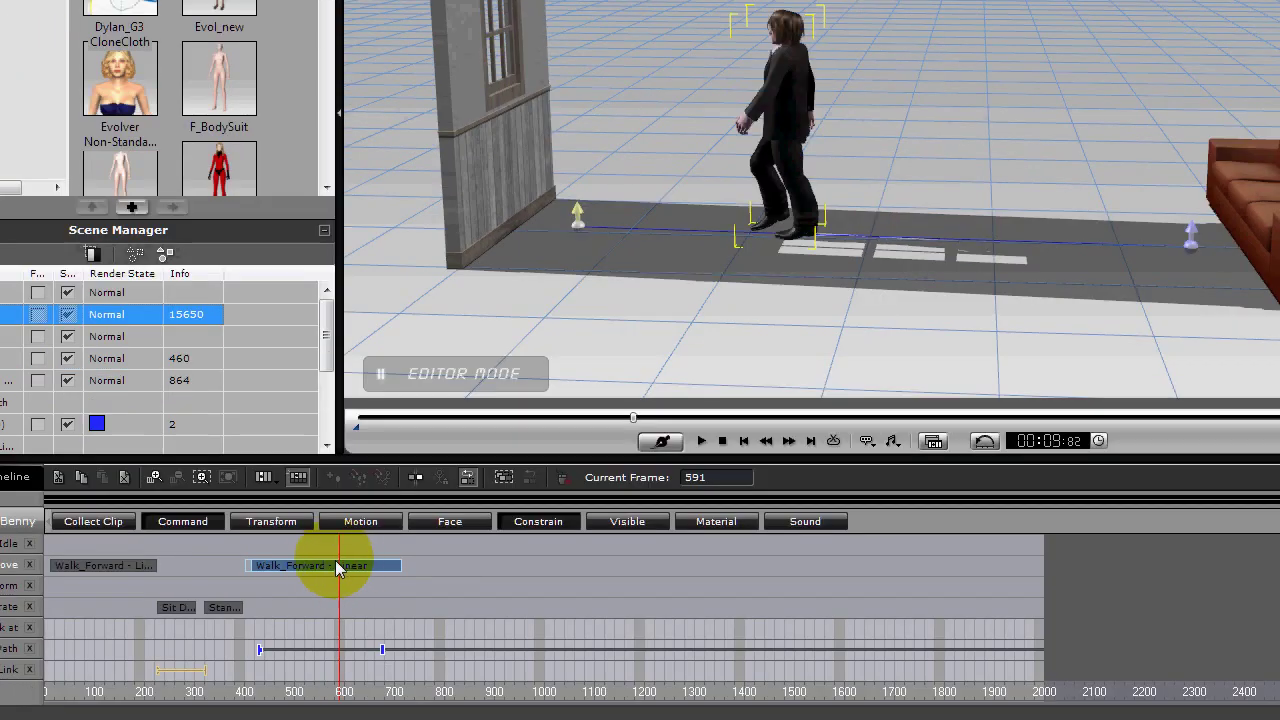
key(Delete)
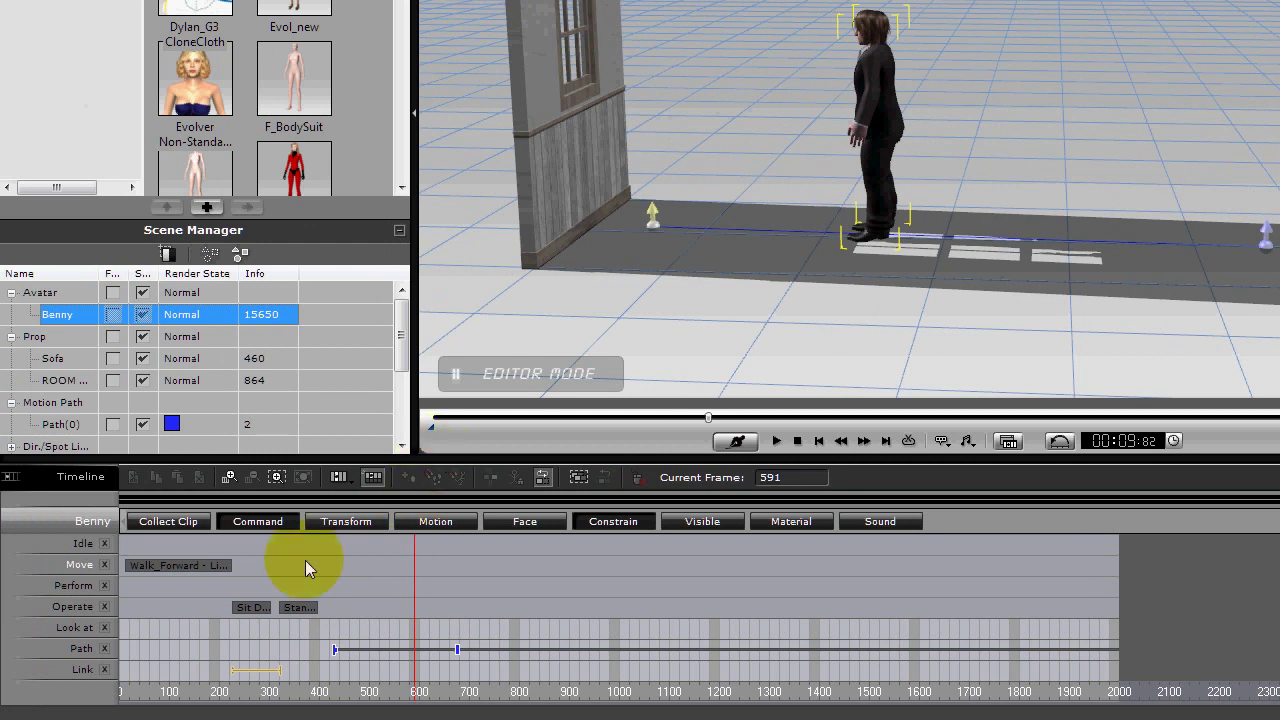
- Just after the stand-up clip, at about frame 405, apply the Walk_Forward_Start motion from iMotion_Trey's Walk folder to the actor
click(322, 569)
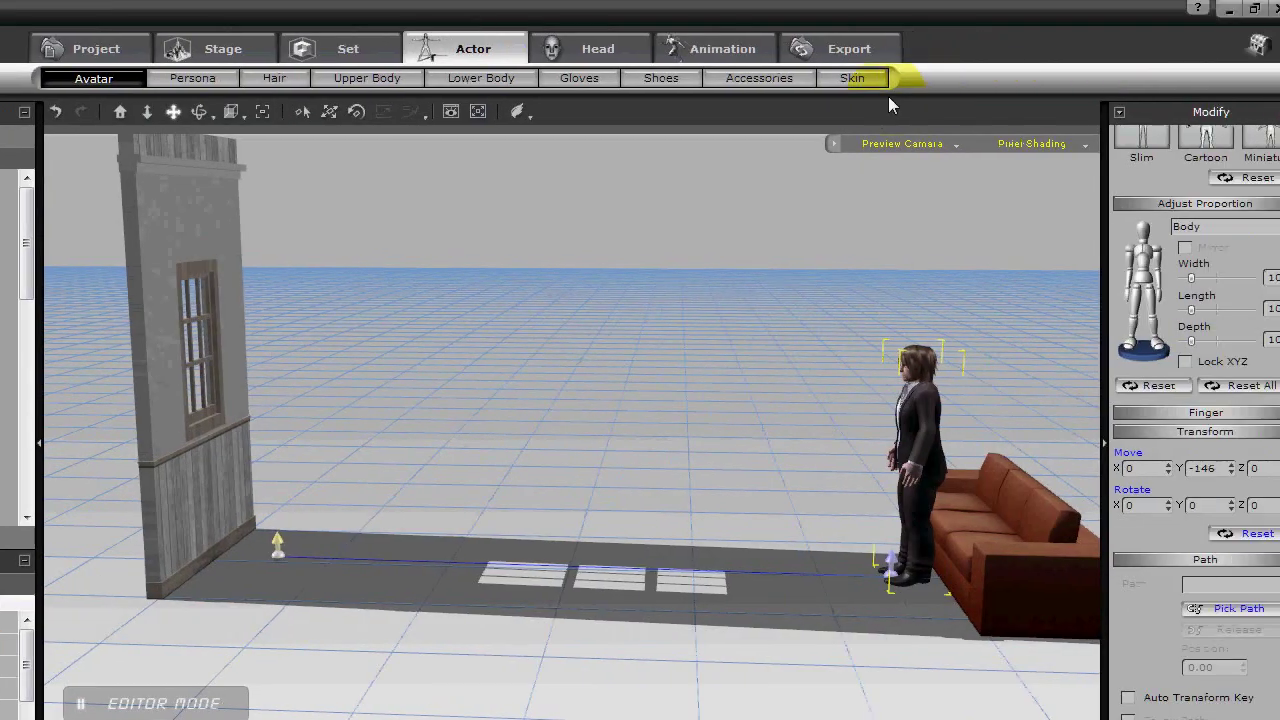
click(740, 52)
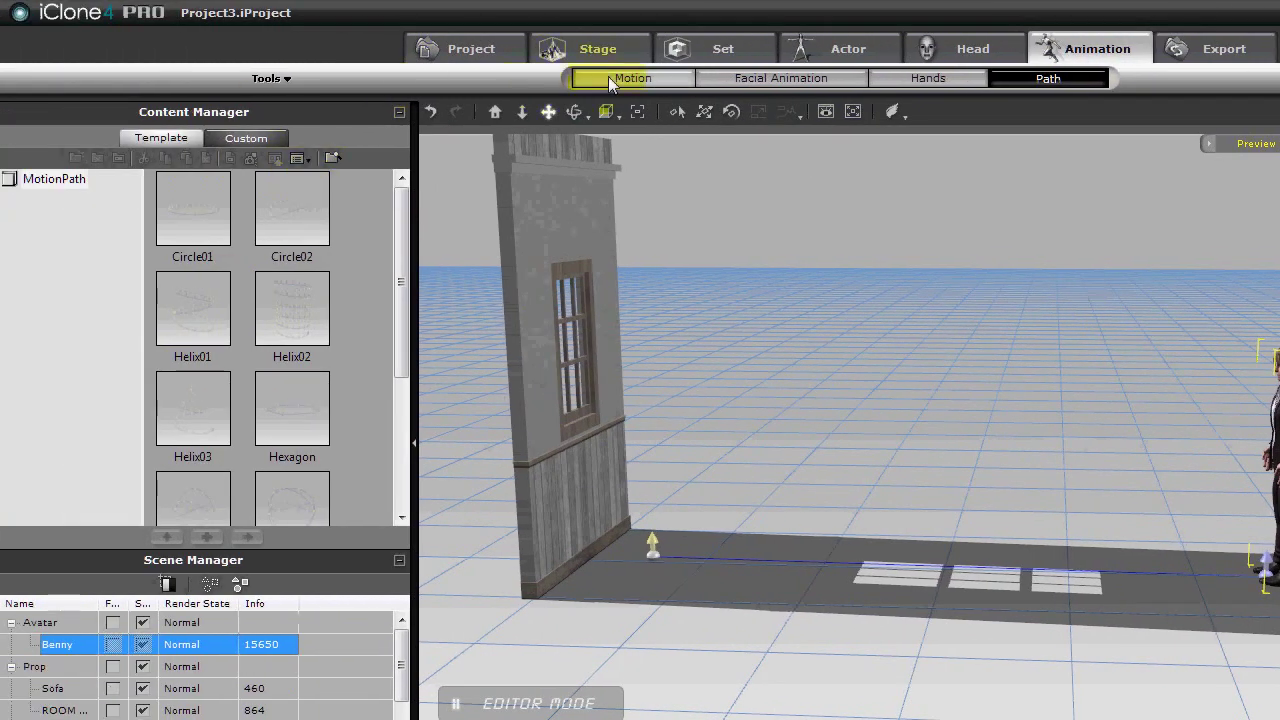
click(609, 77)
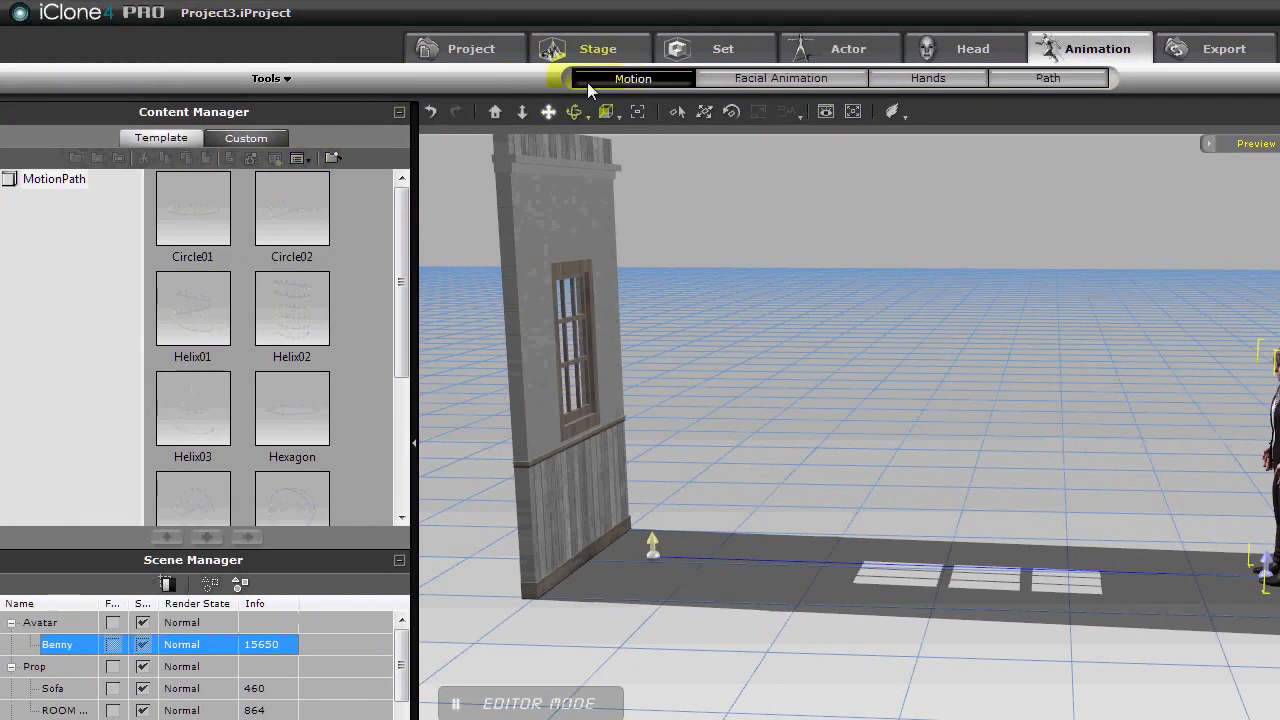
click(174, 142)
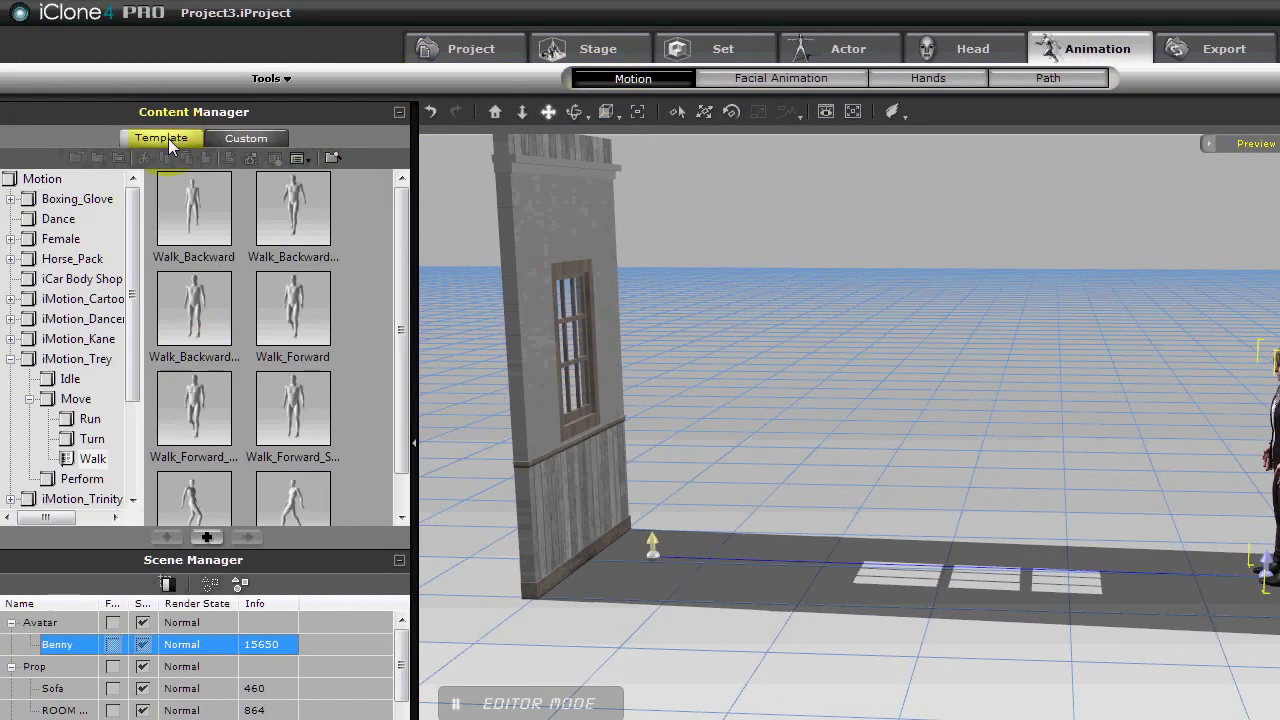
click(76, 359)
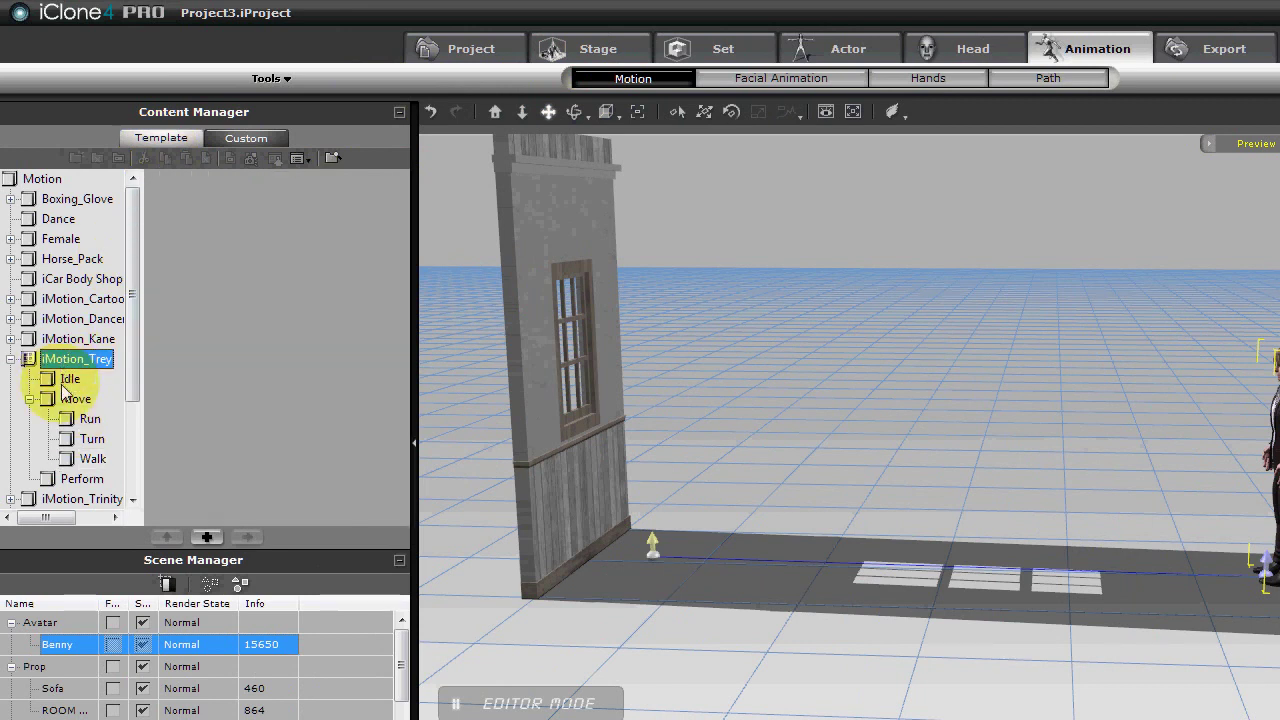
click(70, 399)
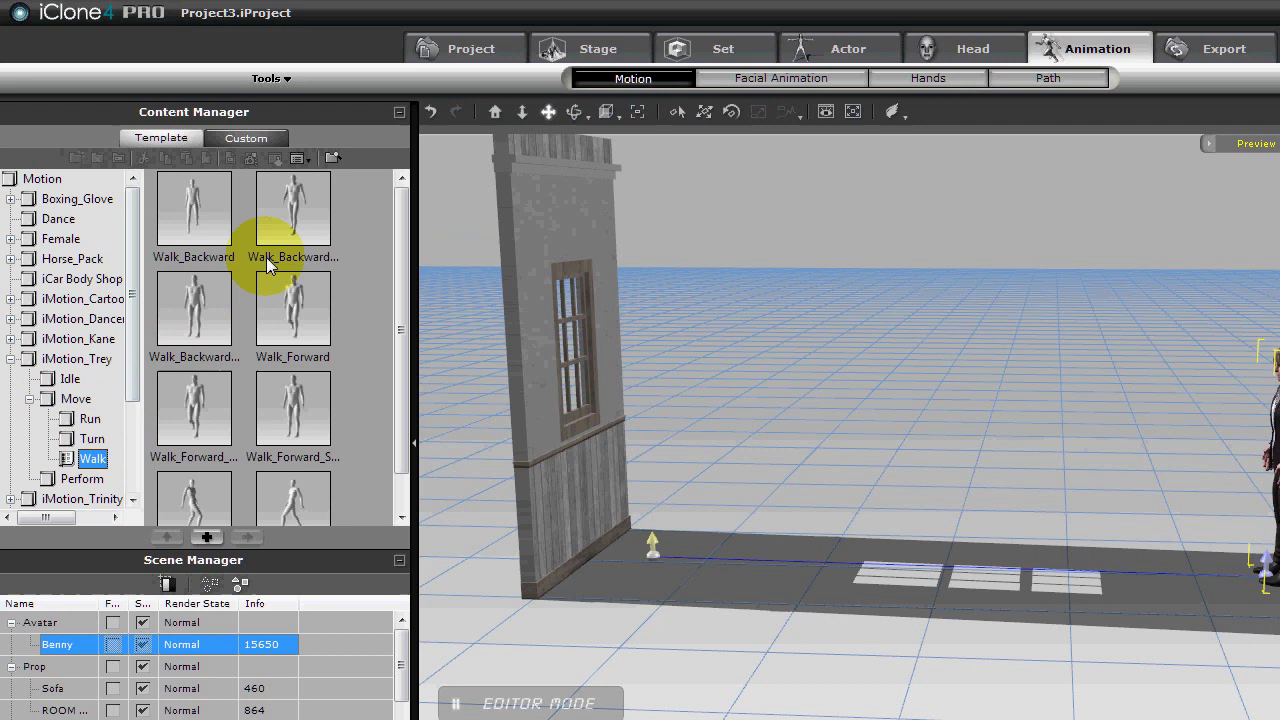
scroll(395, 330, down, 2)
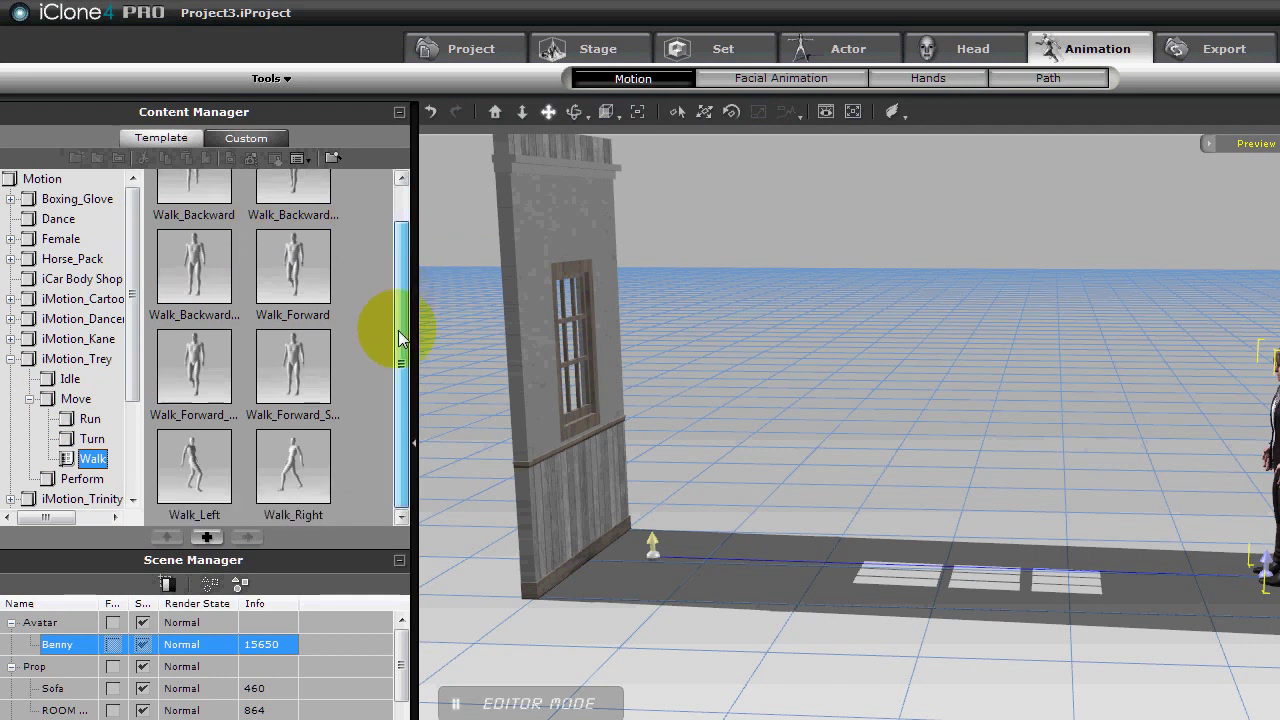
double_click(296, 385)
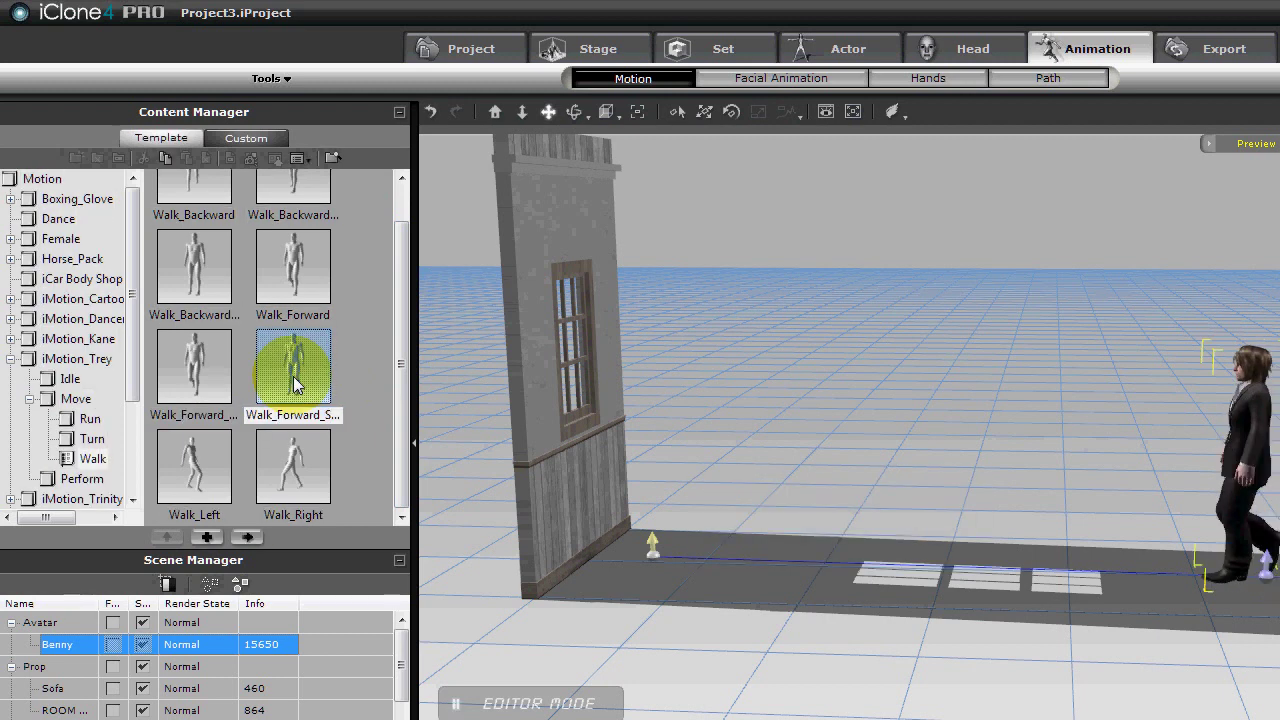
- Add the Walk_Forward motion from the same folder directly after the walk-start clip
click(303, 264)
click(198, 374)
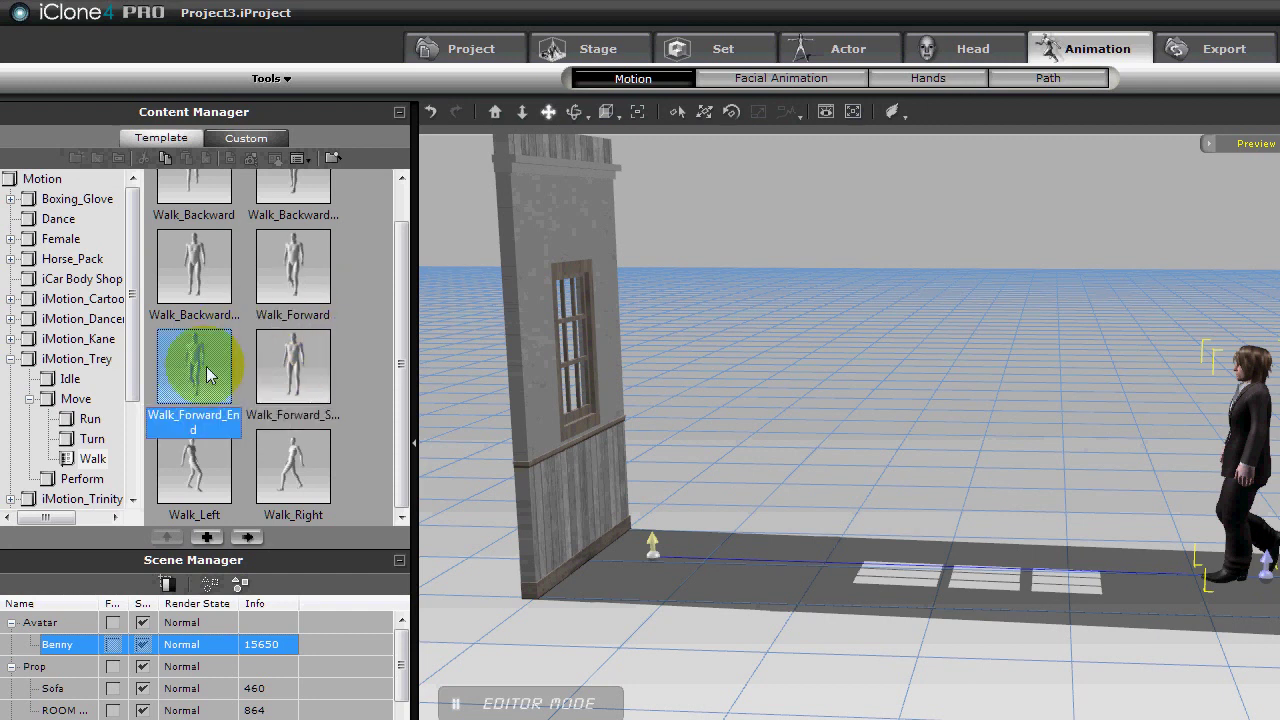
double_click(292, 274)
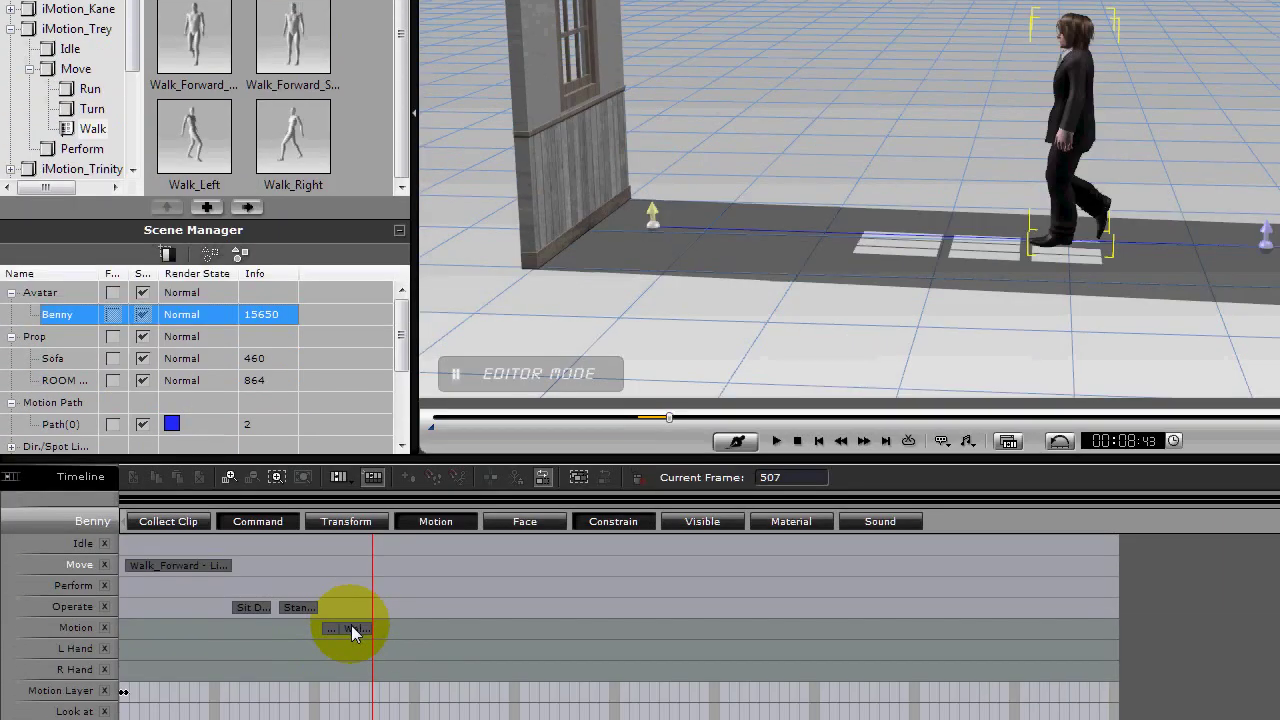
- Extend the end of the Walk_Forward clip on the Motion track to about frame 700 so the walk repeats
click(351, 627)
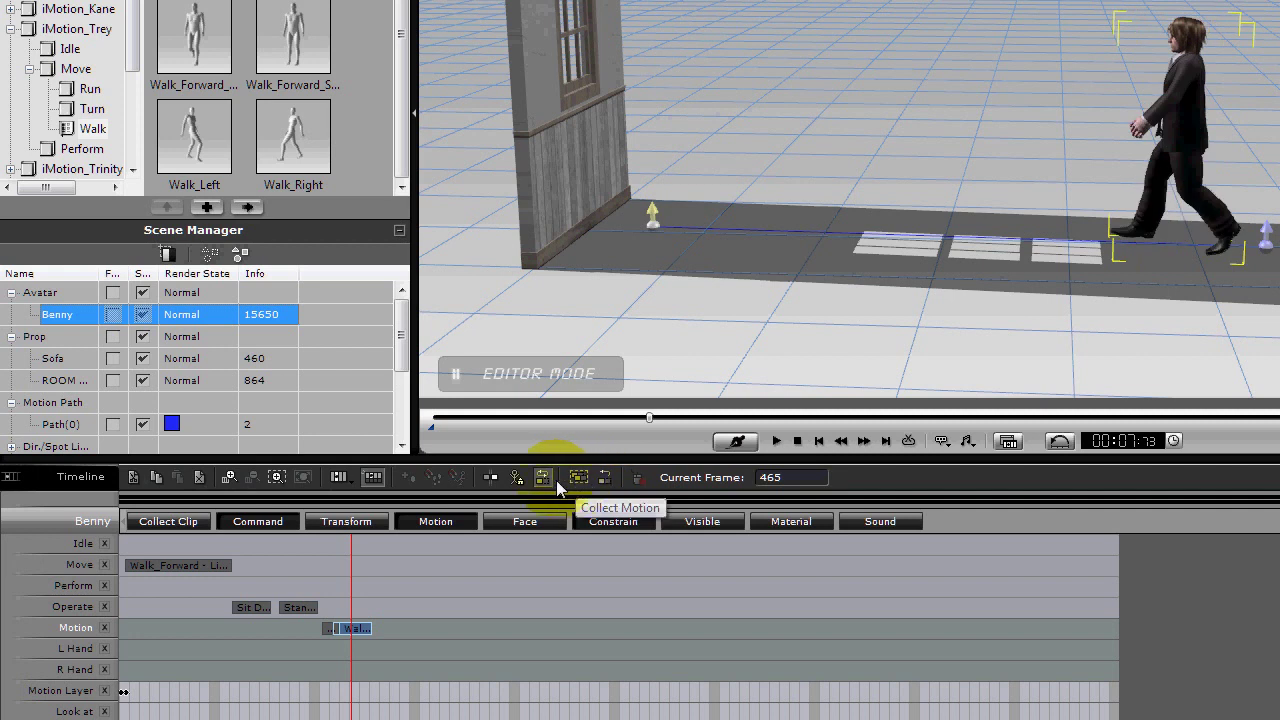
click(369, 622)
drag(372, 626, 440, 627)
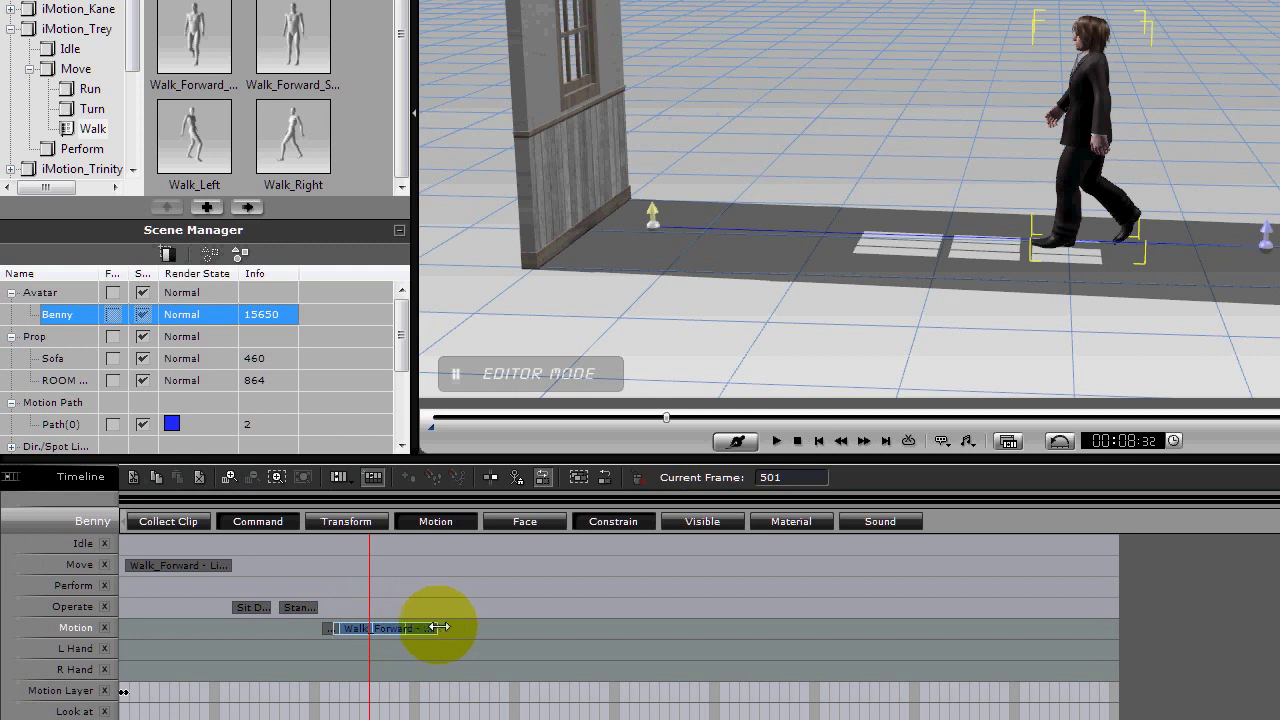
- Play the walk until the actor reaches the window wall, stopping past the clip's end, and apply the Walk_Forward_End motion there
click(356, 602)
key(space)
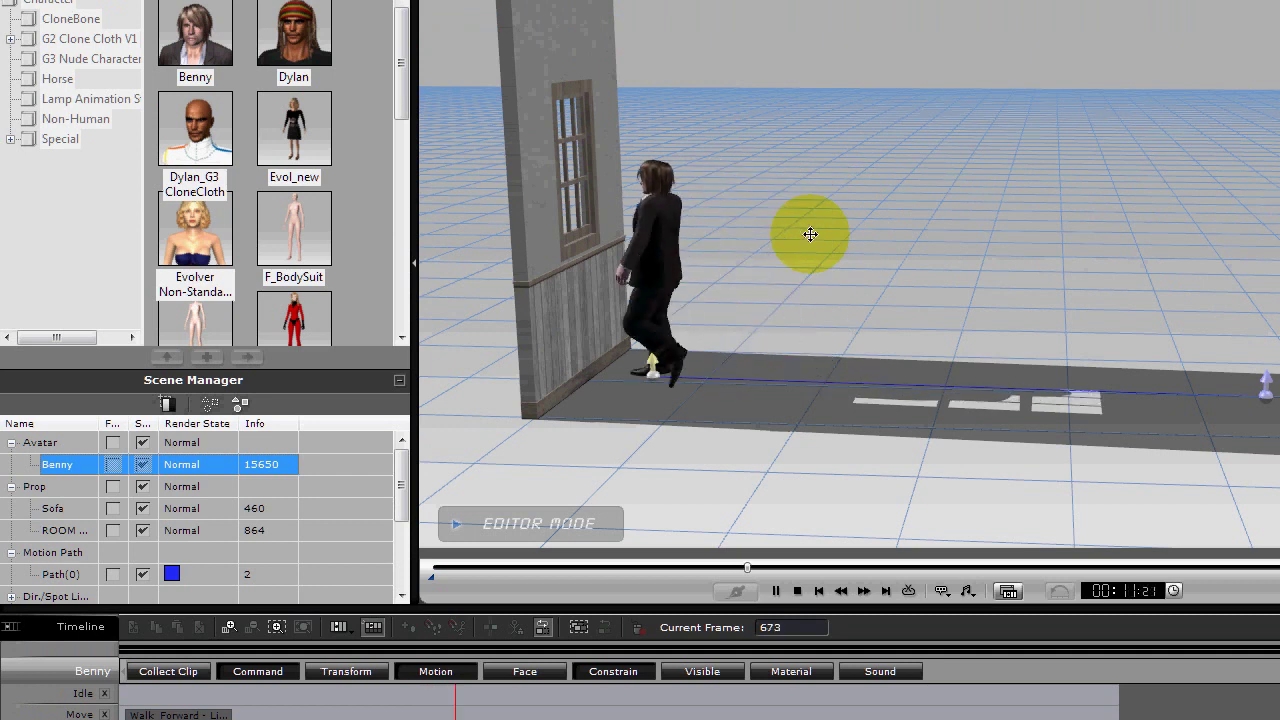
key(space)
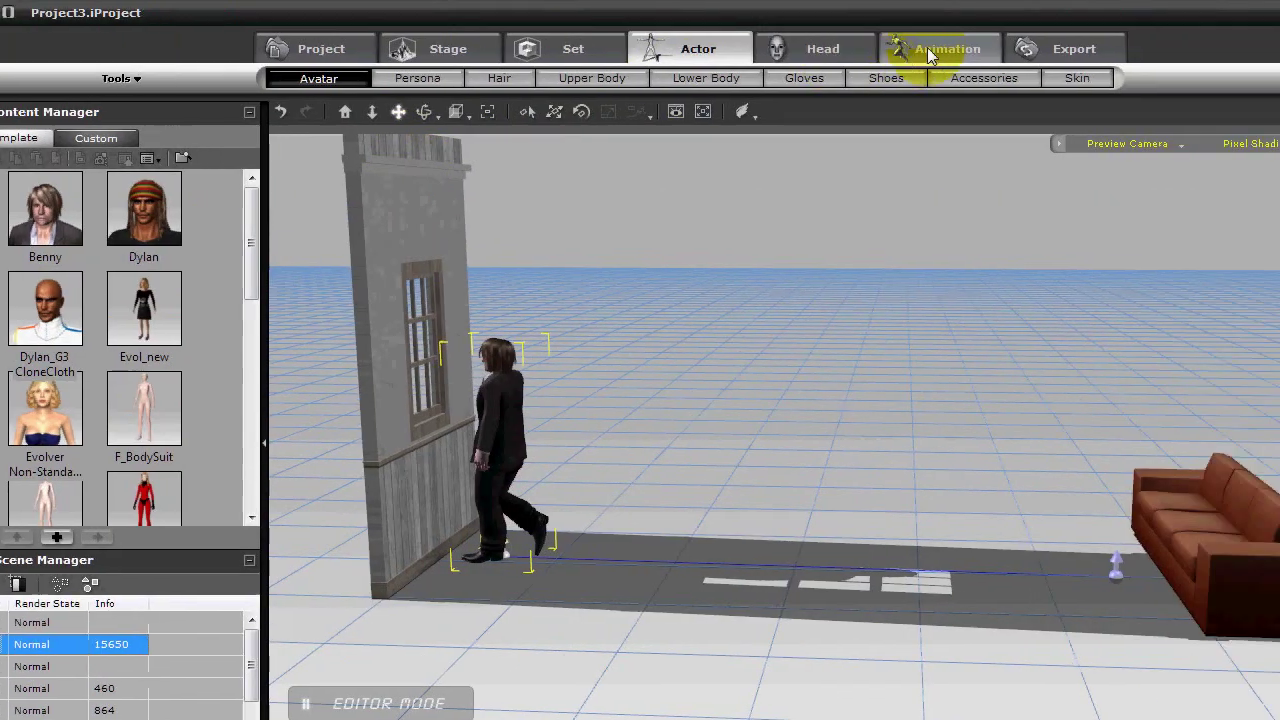
click(1097, 48)
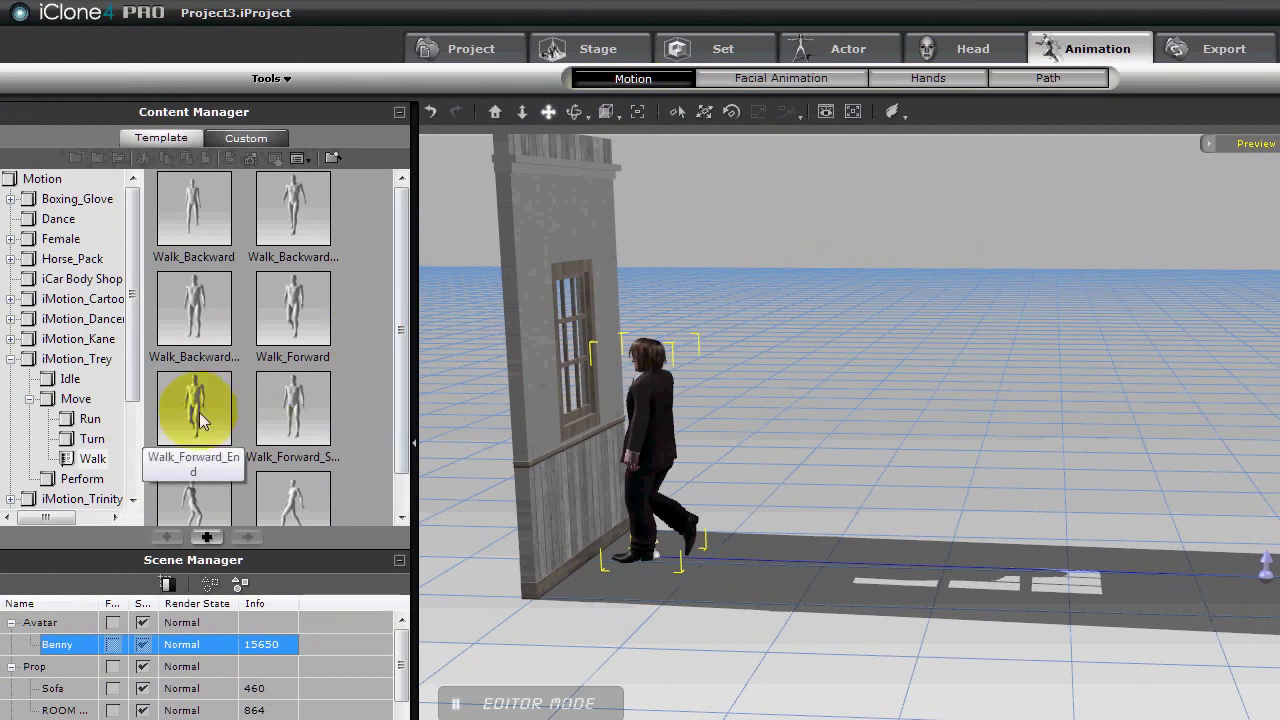
double_click(200, 420)
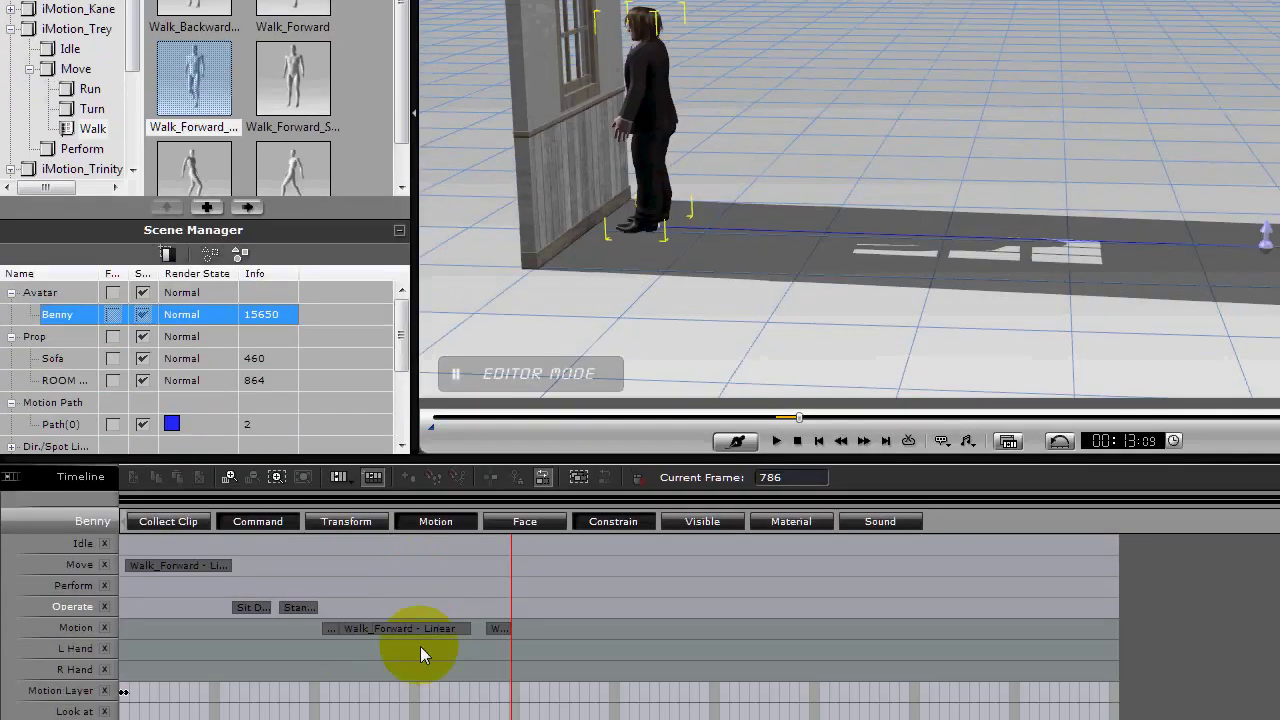
- Move the Walk_Forward_End clip earlier on the Motion track so it directly follows the Walk_Forward clip, and play the walk through its end
click(497, 630)
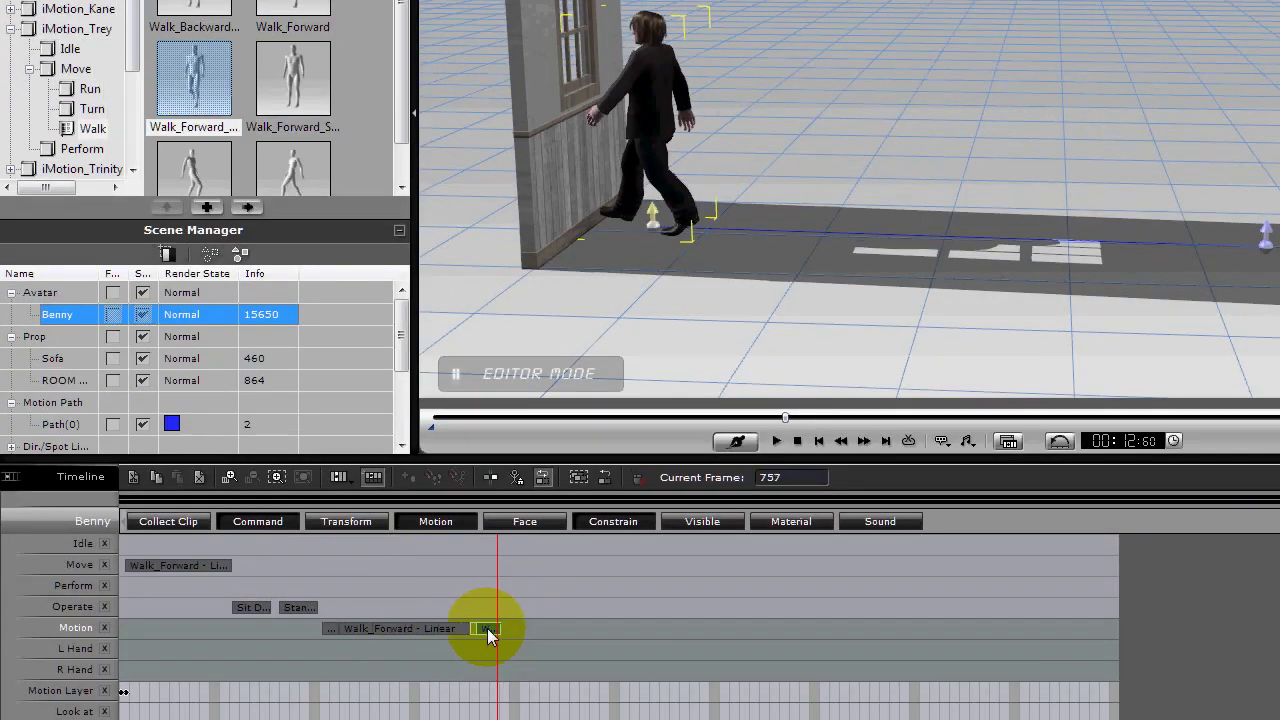
drag(488, 629, 482, 629)
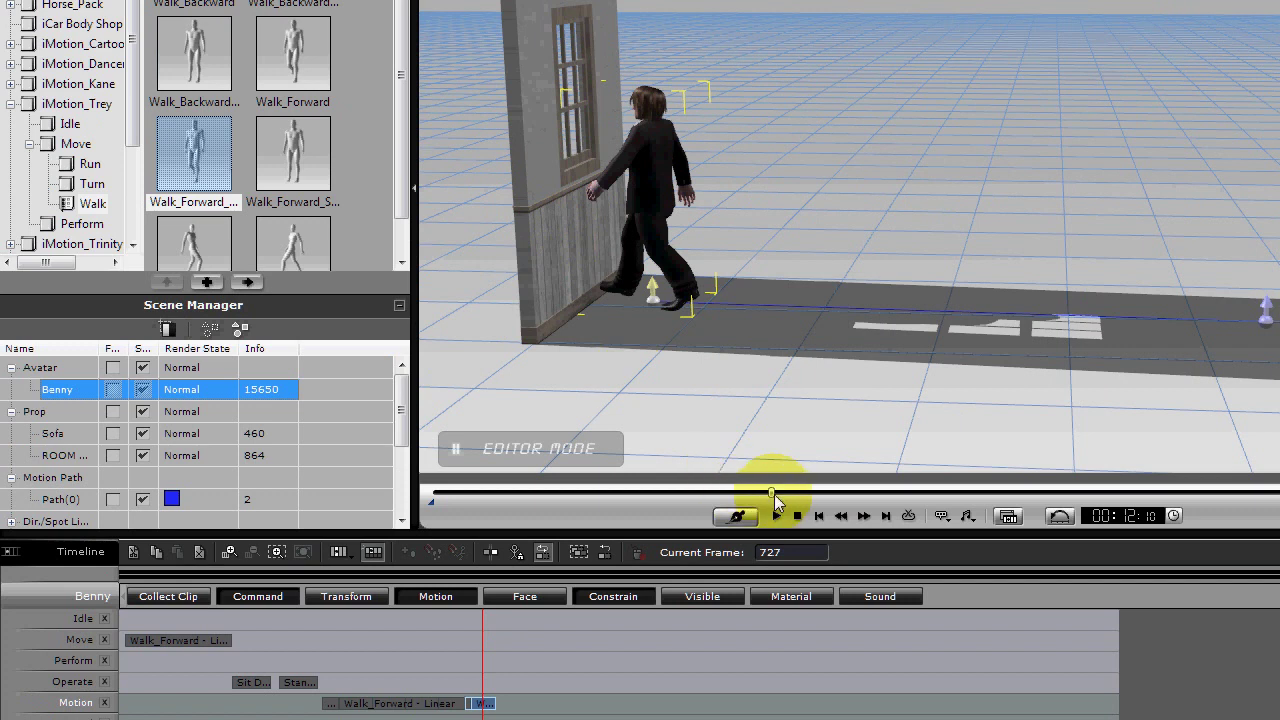
drag(774, 494, 596, 508)
key(space)
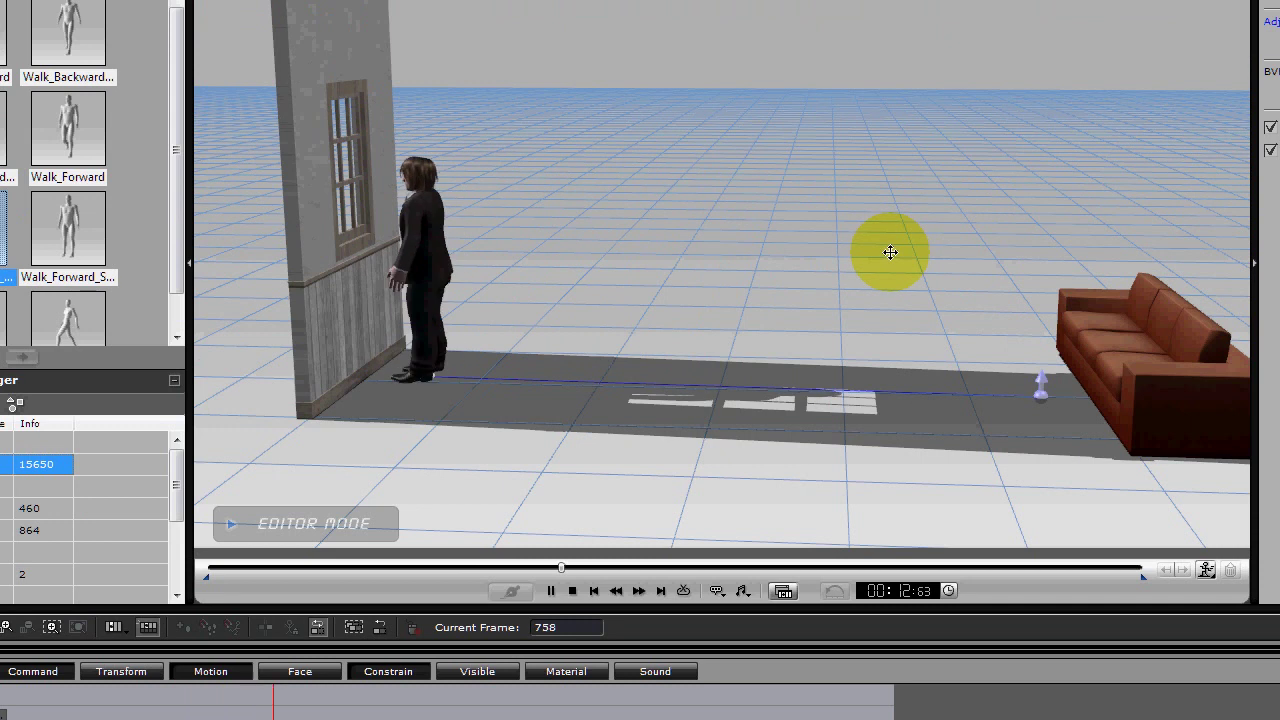
key(space)
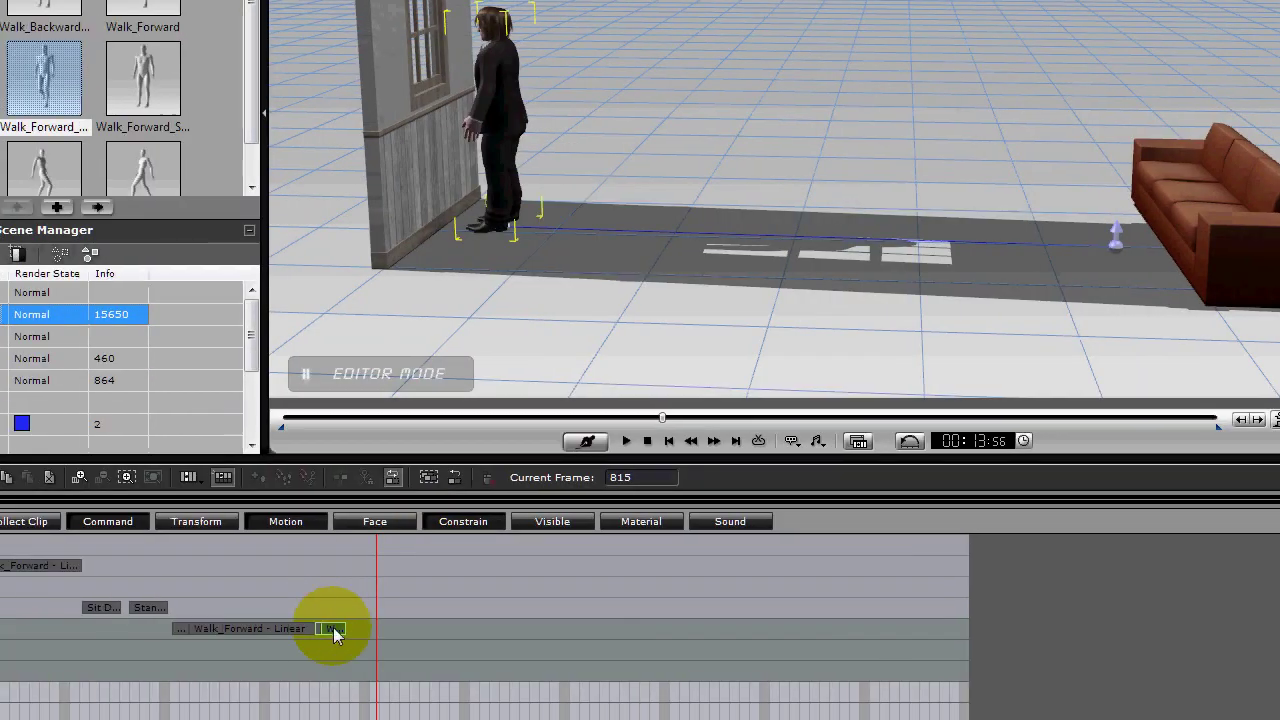
- Move the actor's end path key to about frame 725, within the Walk_Forward_End clip, and replay the walk to the window wall
click(334, 630)
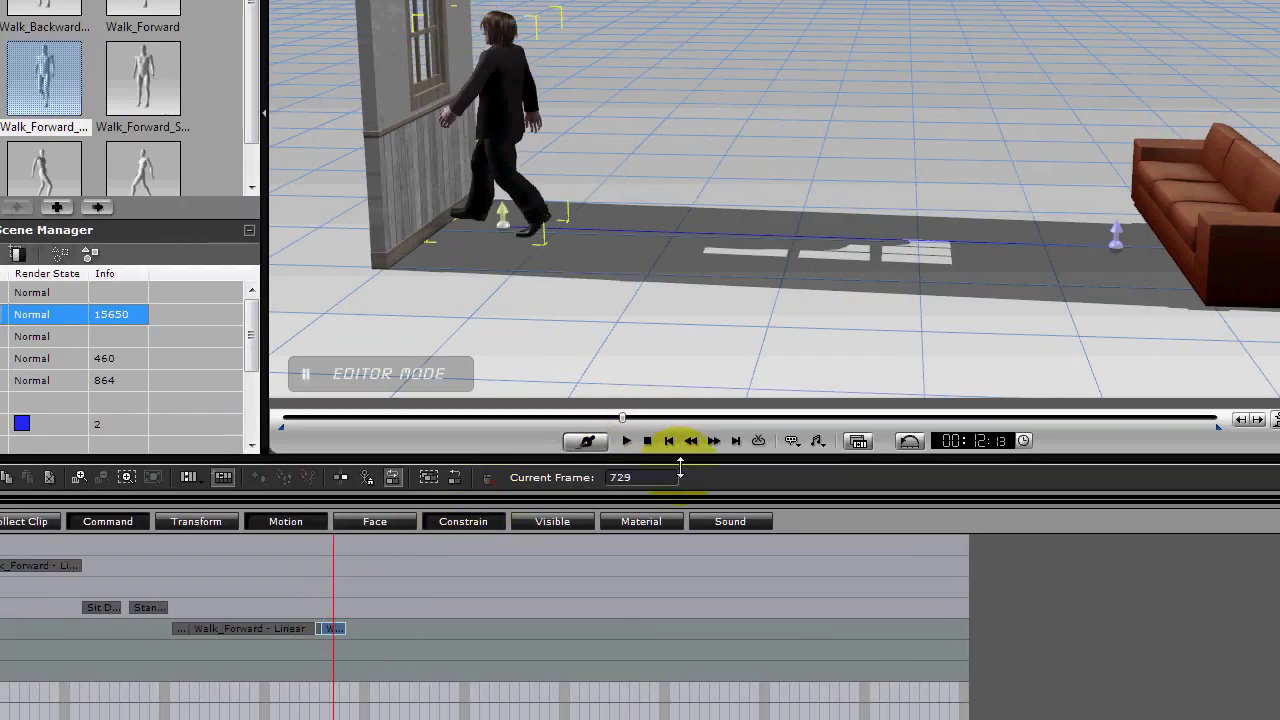
click(461, 522)
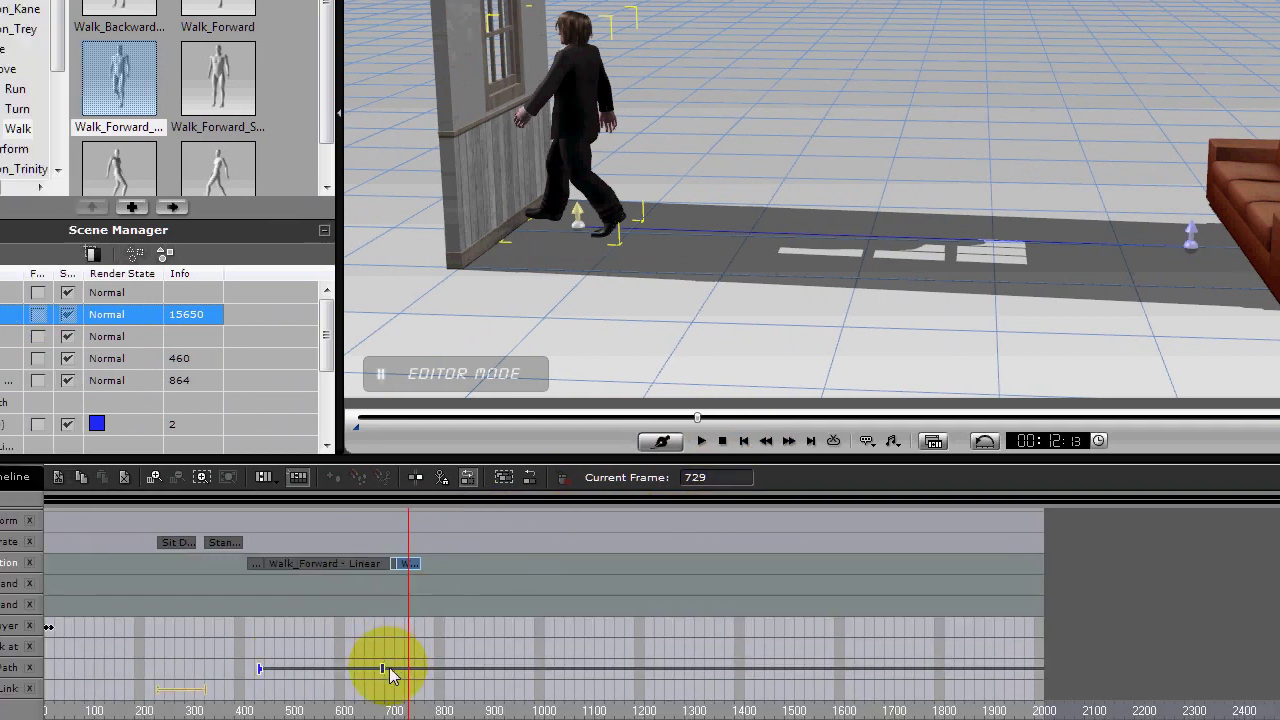
click(383, 669)
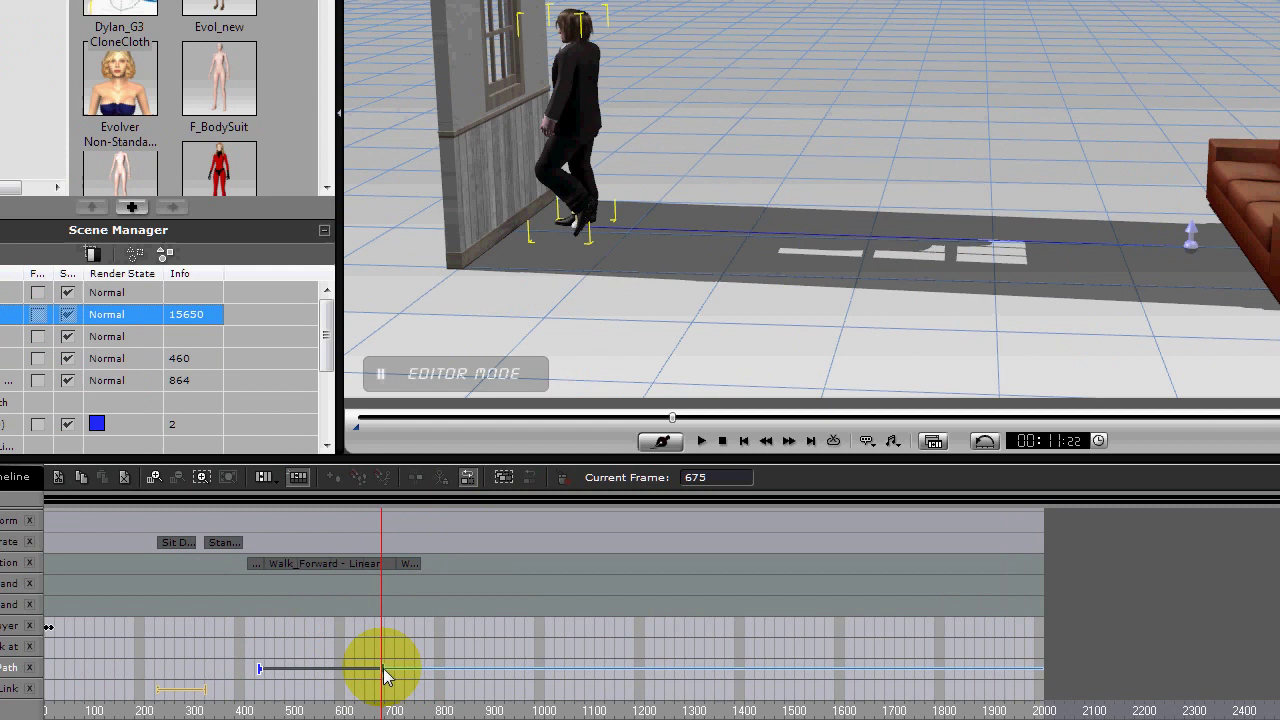
click(410, 667)
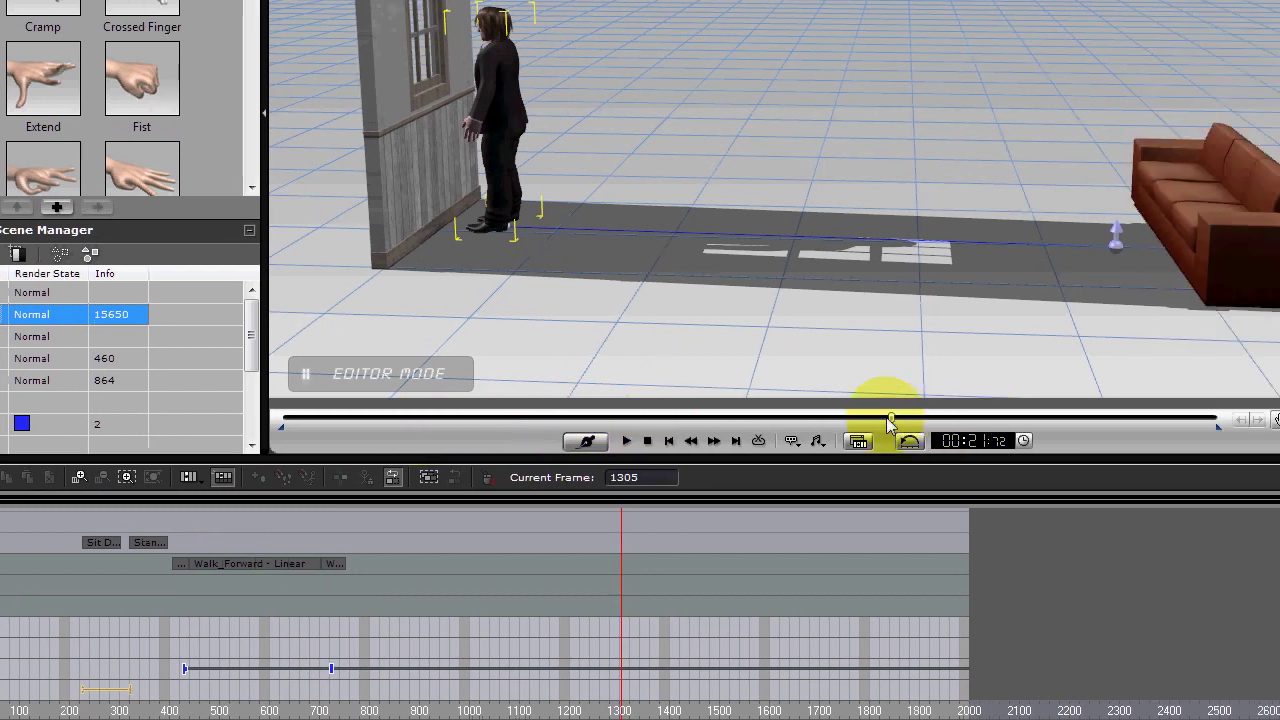
drag(891, 419, 416, 428)
key(space)
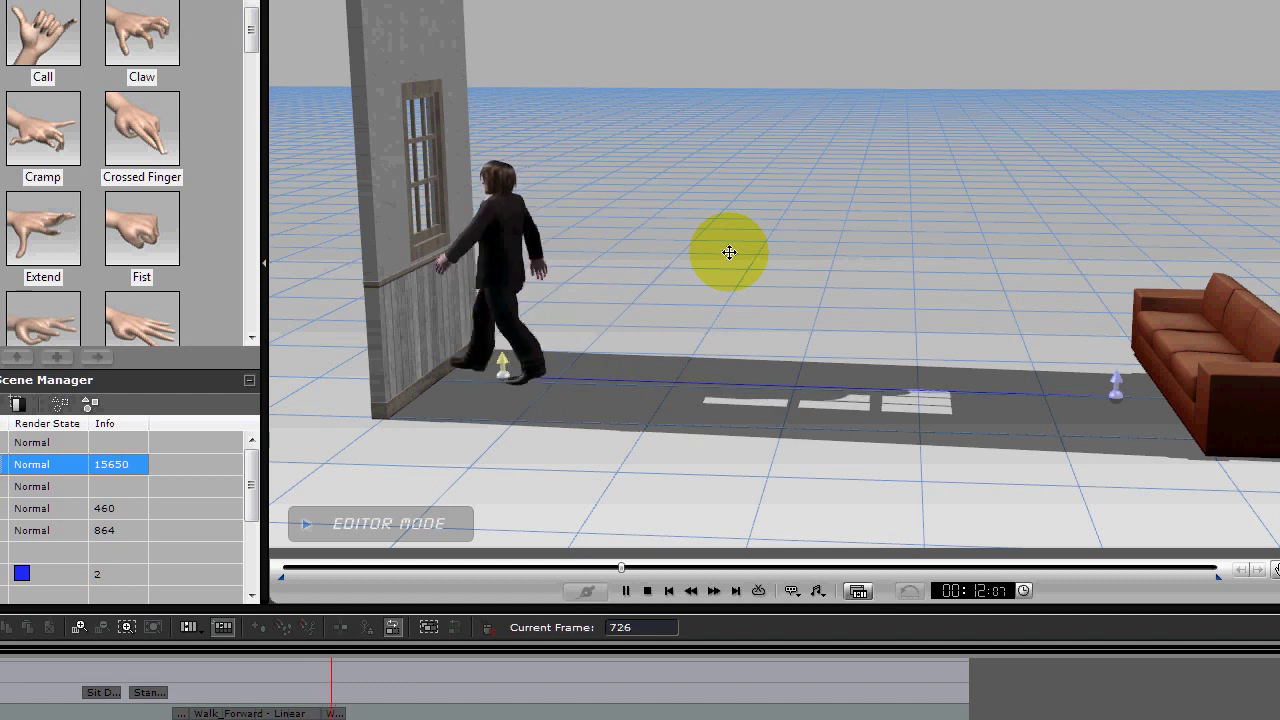
key(space)
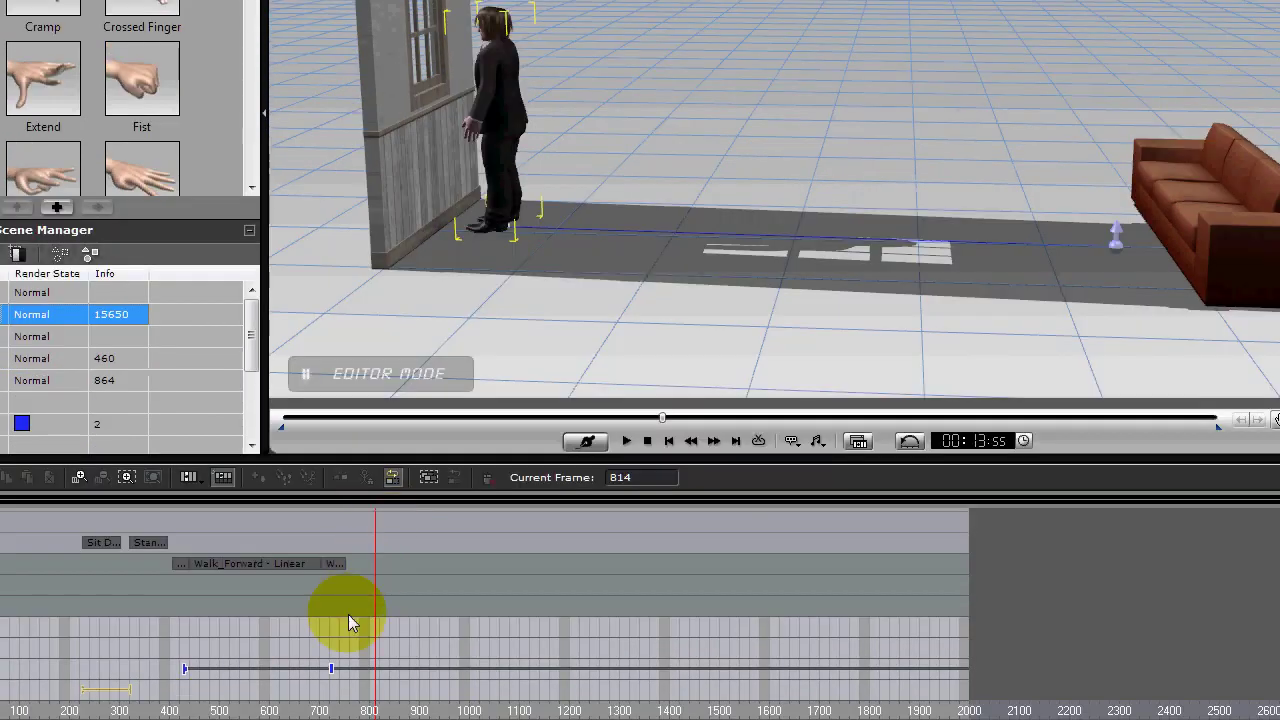
- Shift the end path key earlier to about frame 713 and replay the last steps from about frame 651
click(328, 671)
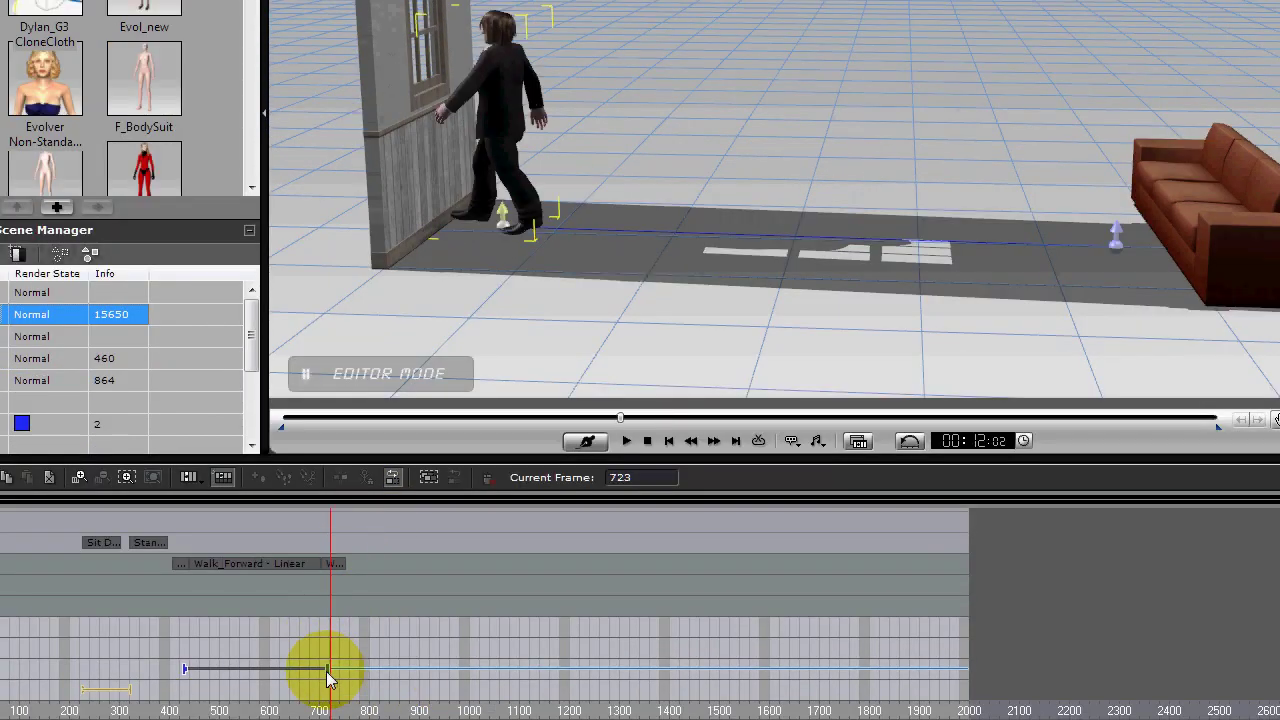
click(326, 672)
click(369, 604)
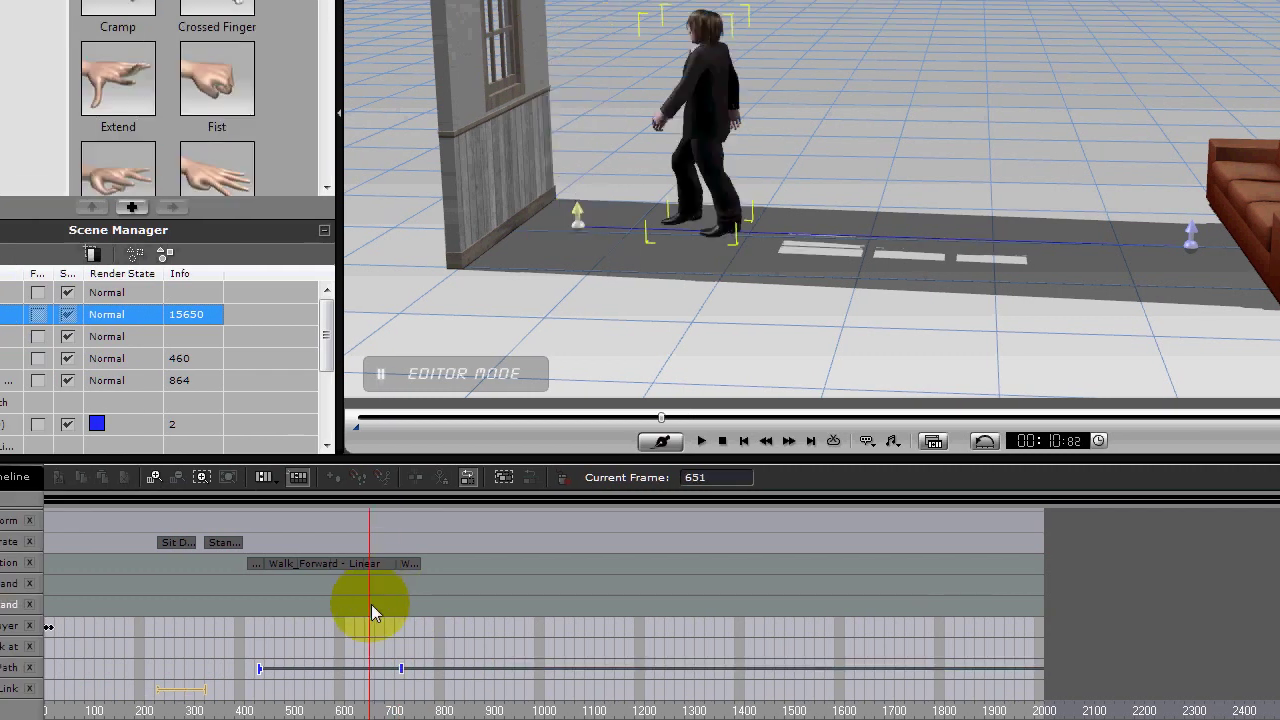
key(space)
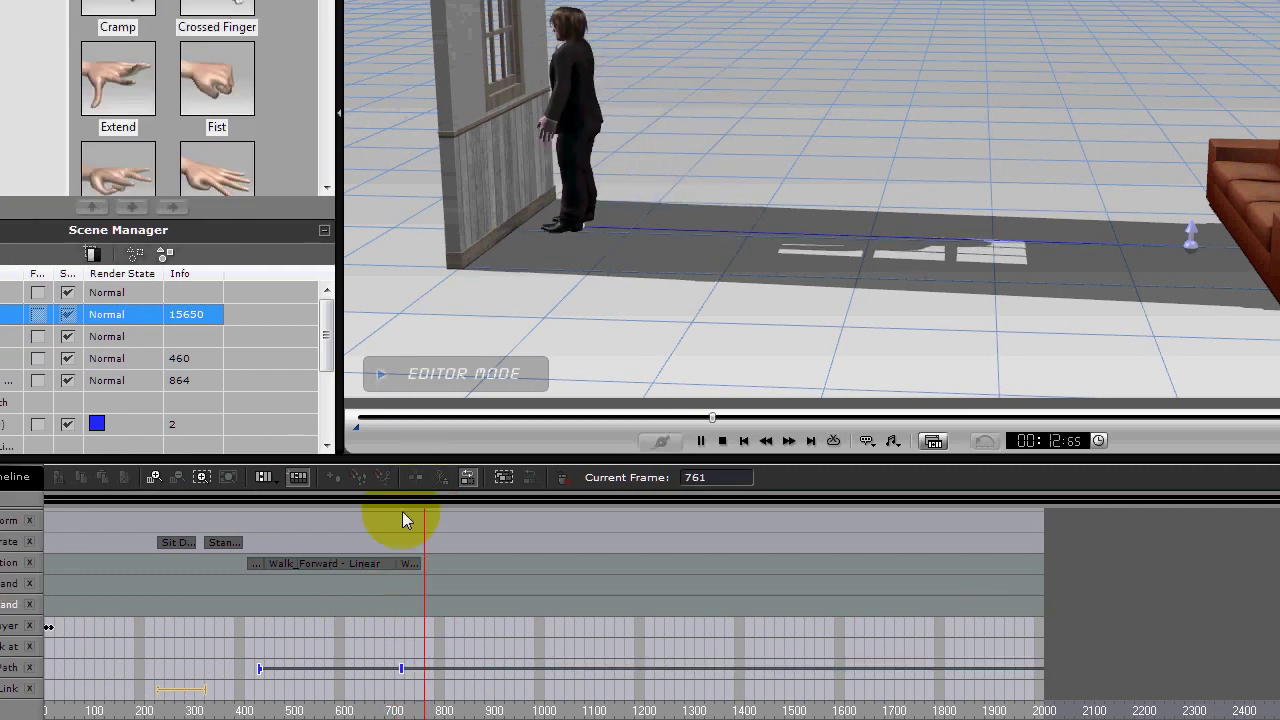
key(space)
- Shift the end path key to about frame 735 and replay the approach to the wall from about frame 671
click(406, 672)
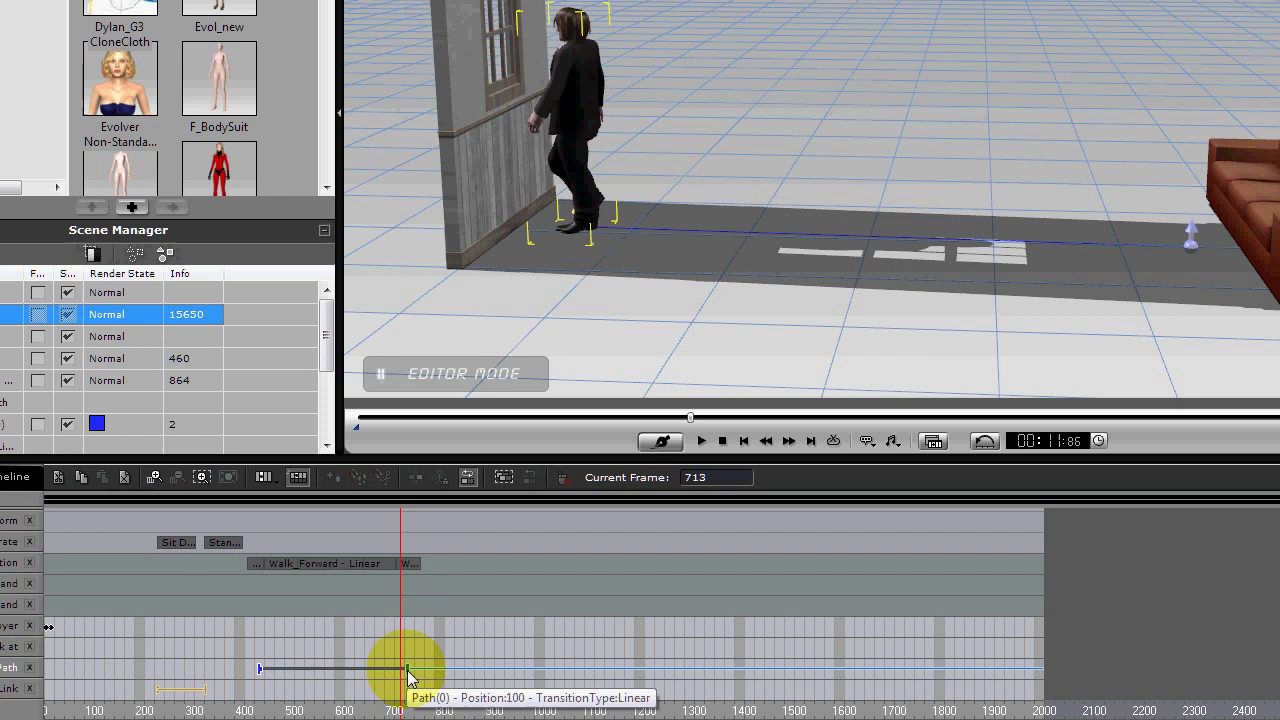
click(380, 600)
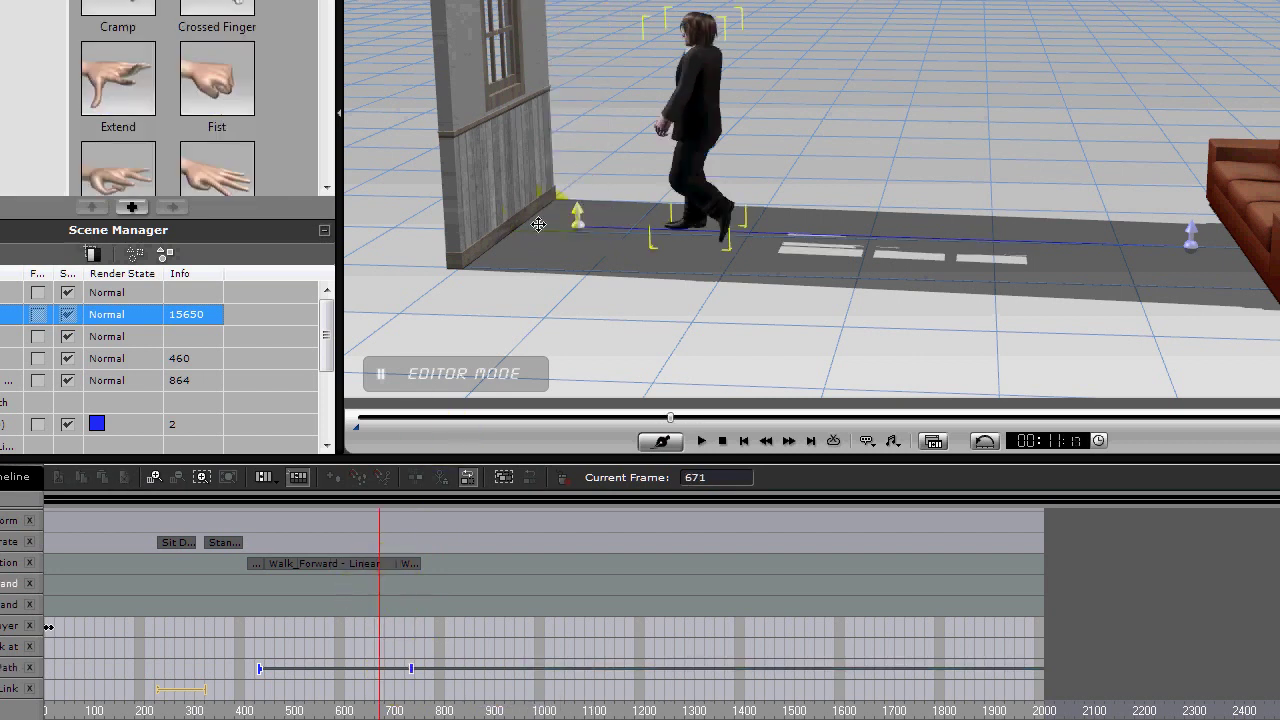
key(space)
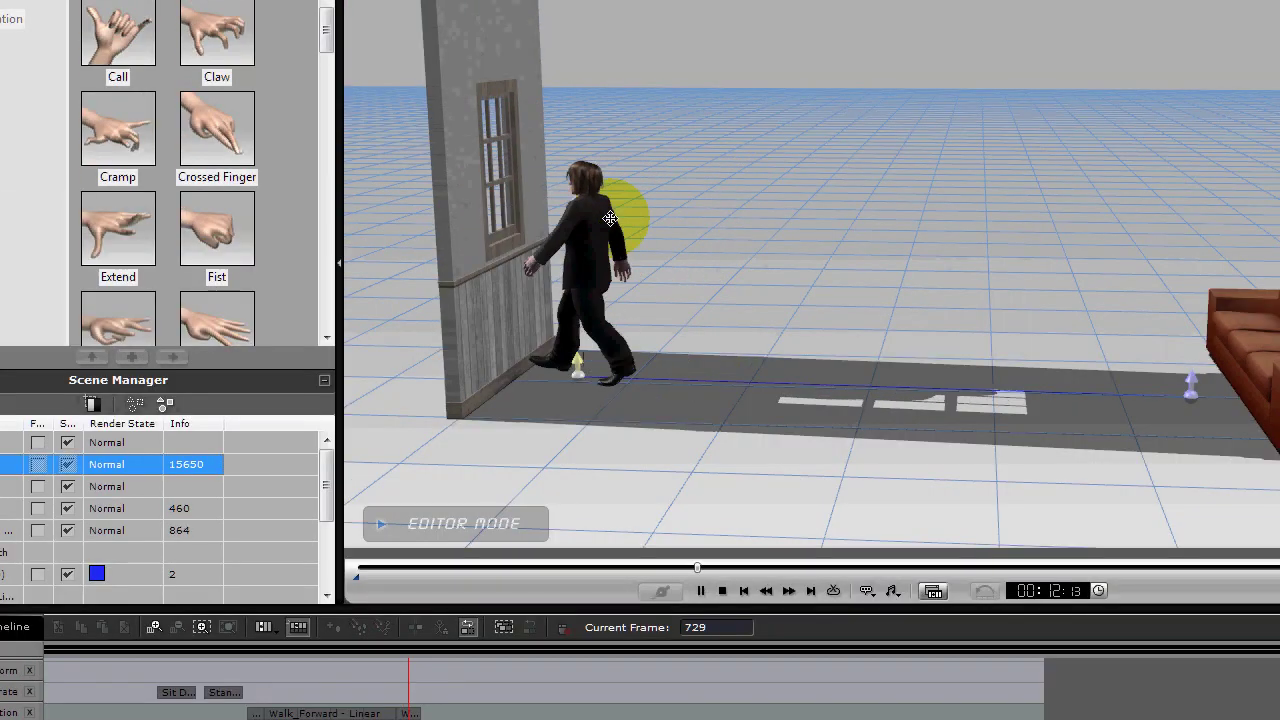
key(space)
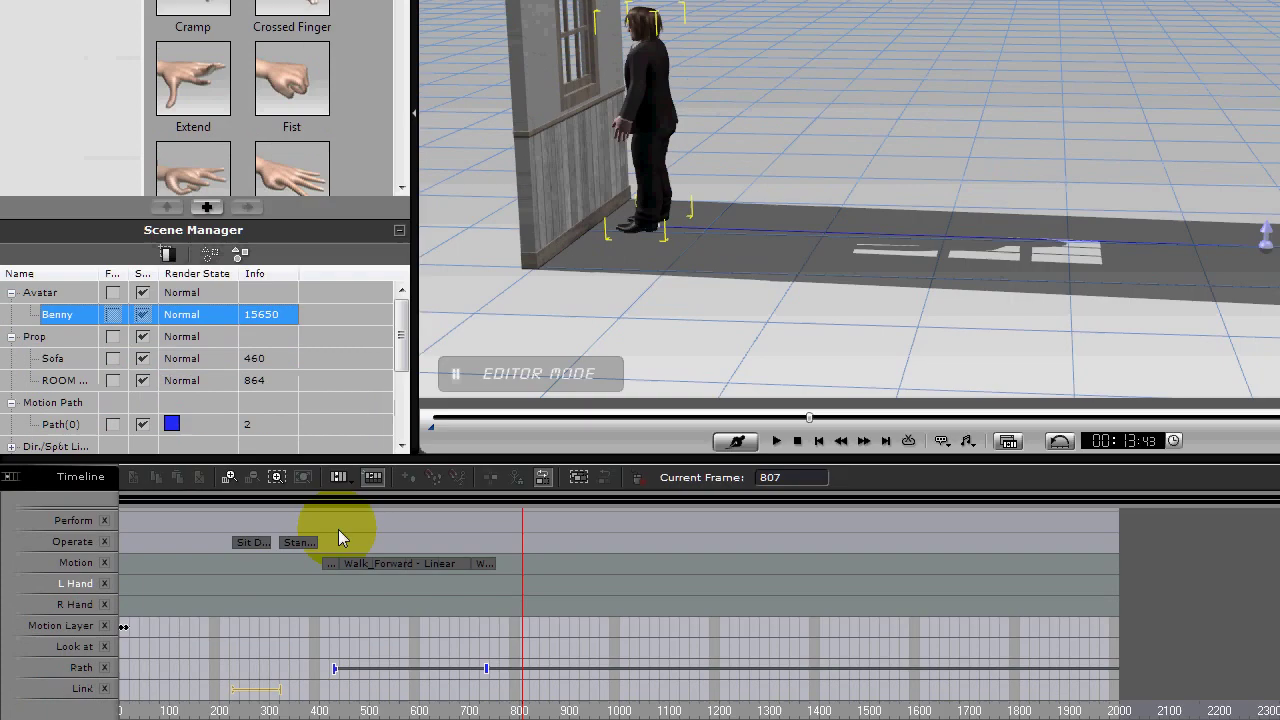
- Play the walk from midway along the path, and again from frame 401 after the stand-up clip, to check for foot sliding
click(391, 607)
key(space)
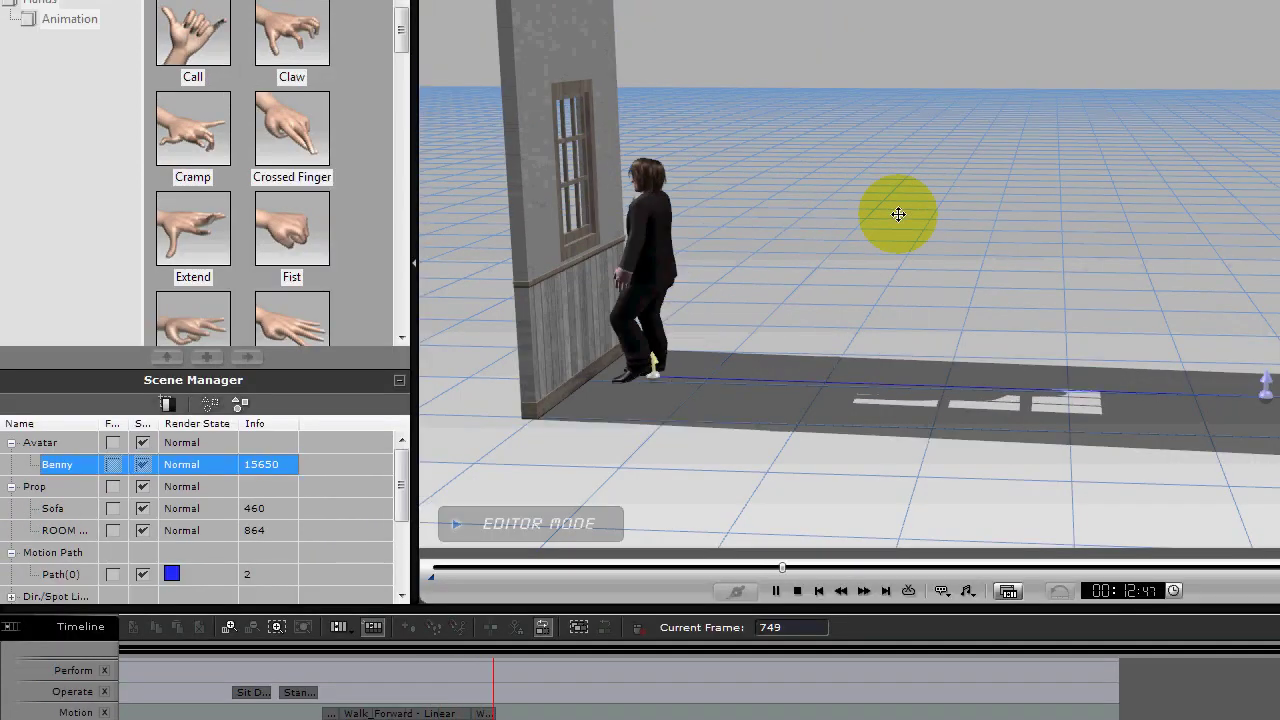
click(669, 337)
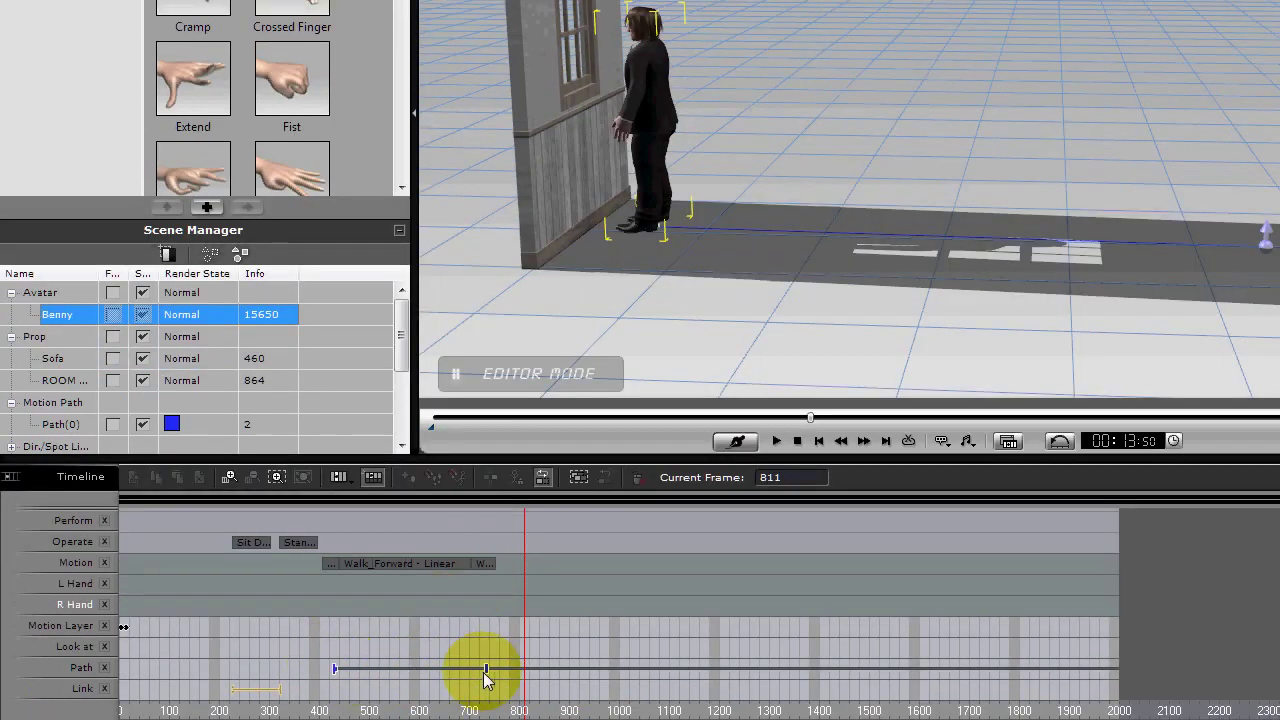
click(318, 590)
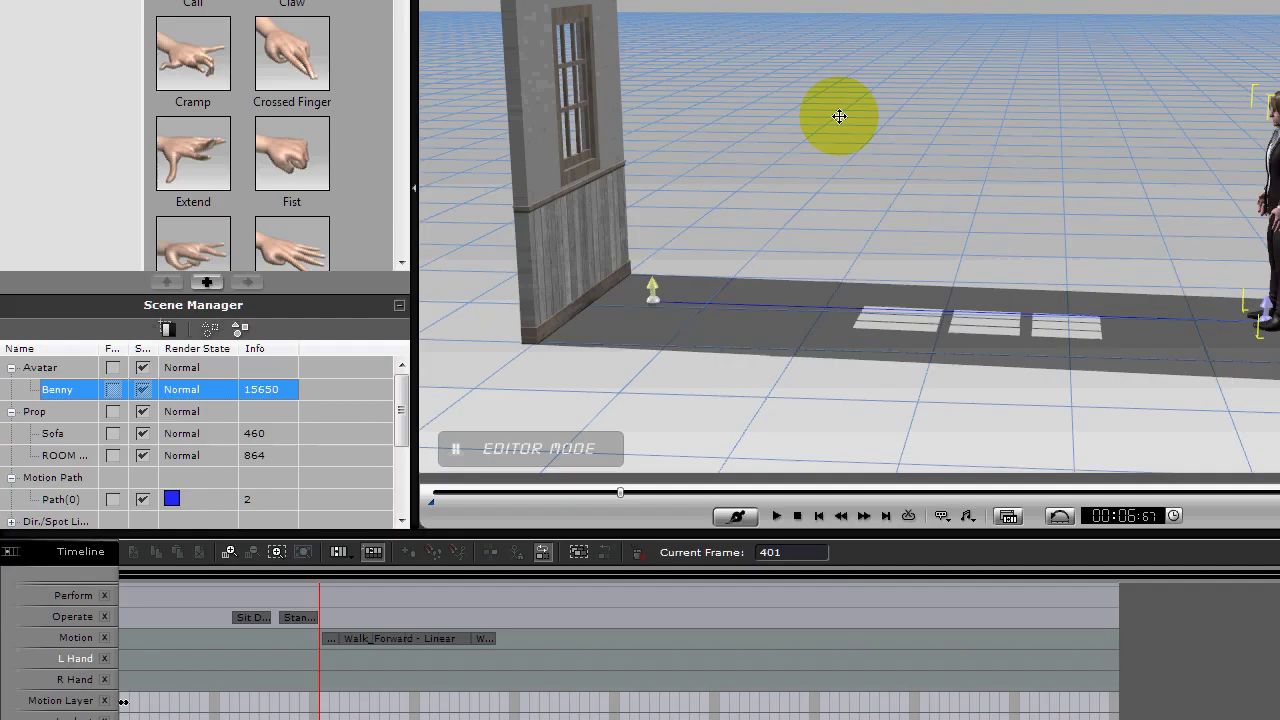
key(space)
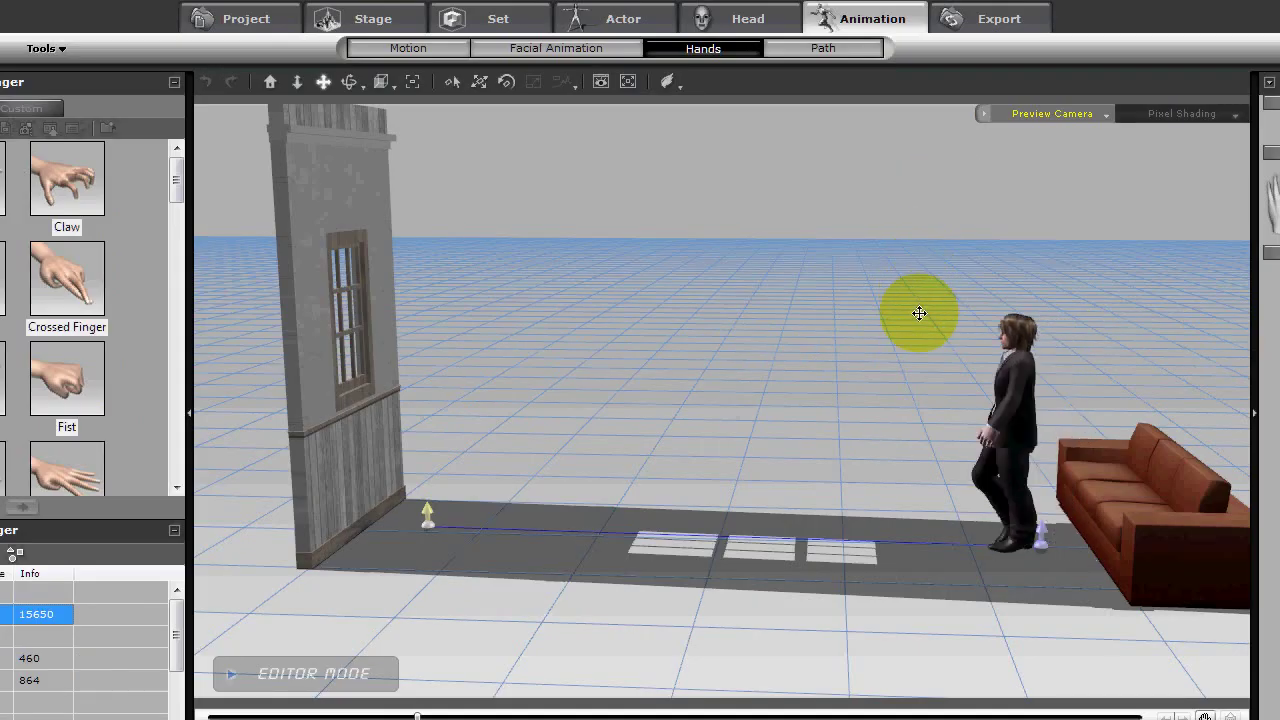